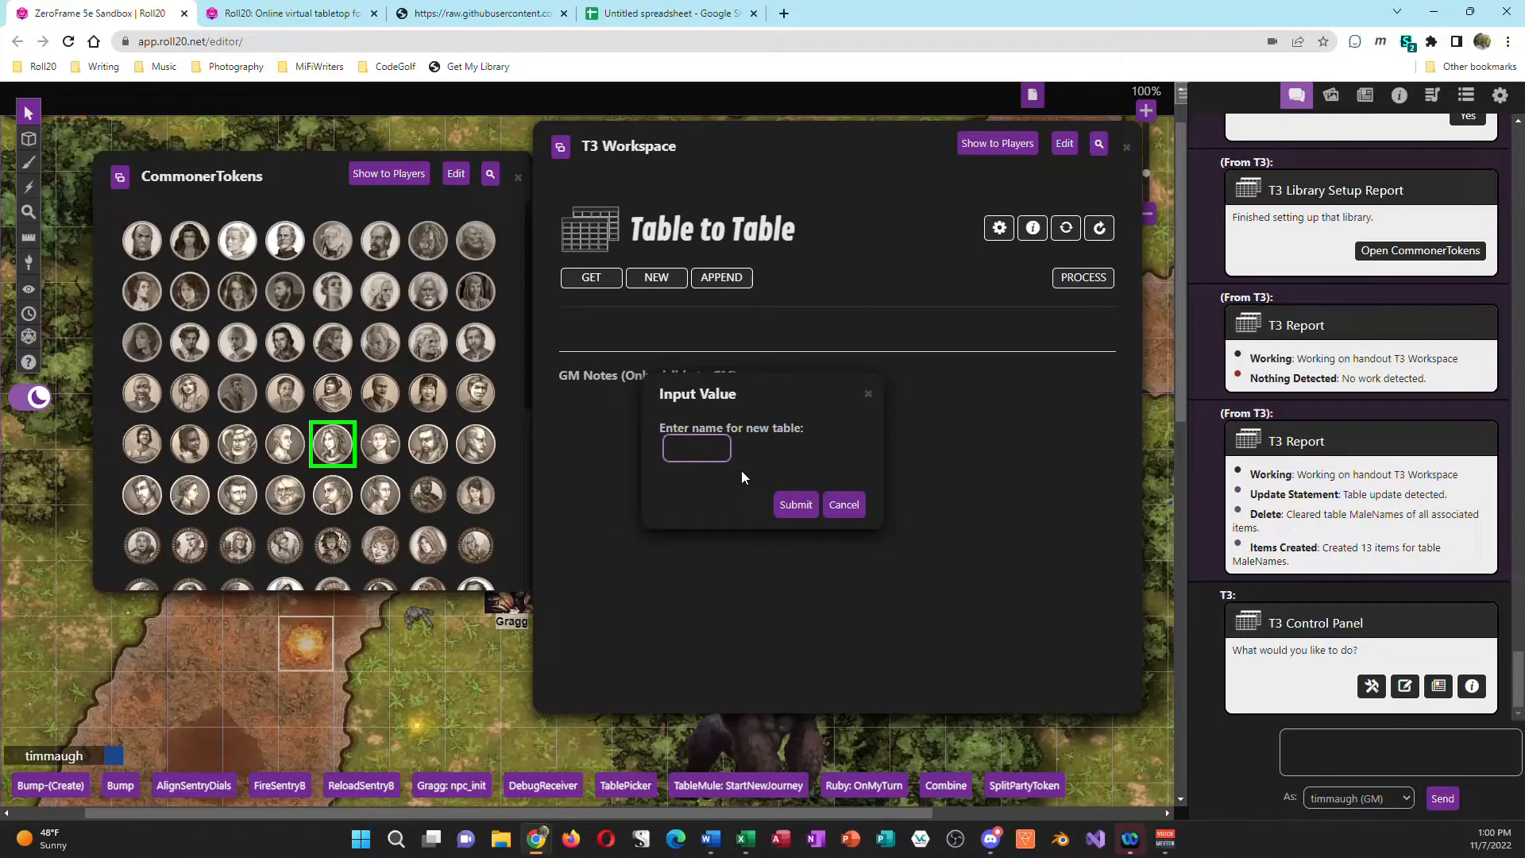
# Step: Add a new table named Demonstration and an append section for the existing MaleNames table to the T3 Workspace
pyautogui.write('Demonstration')
pyautogui.press('Return')
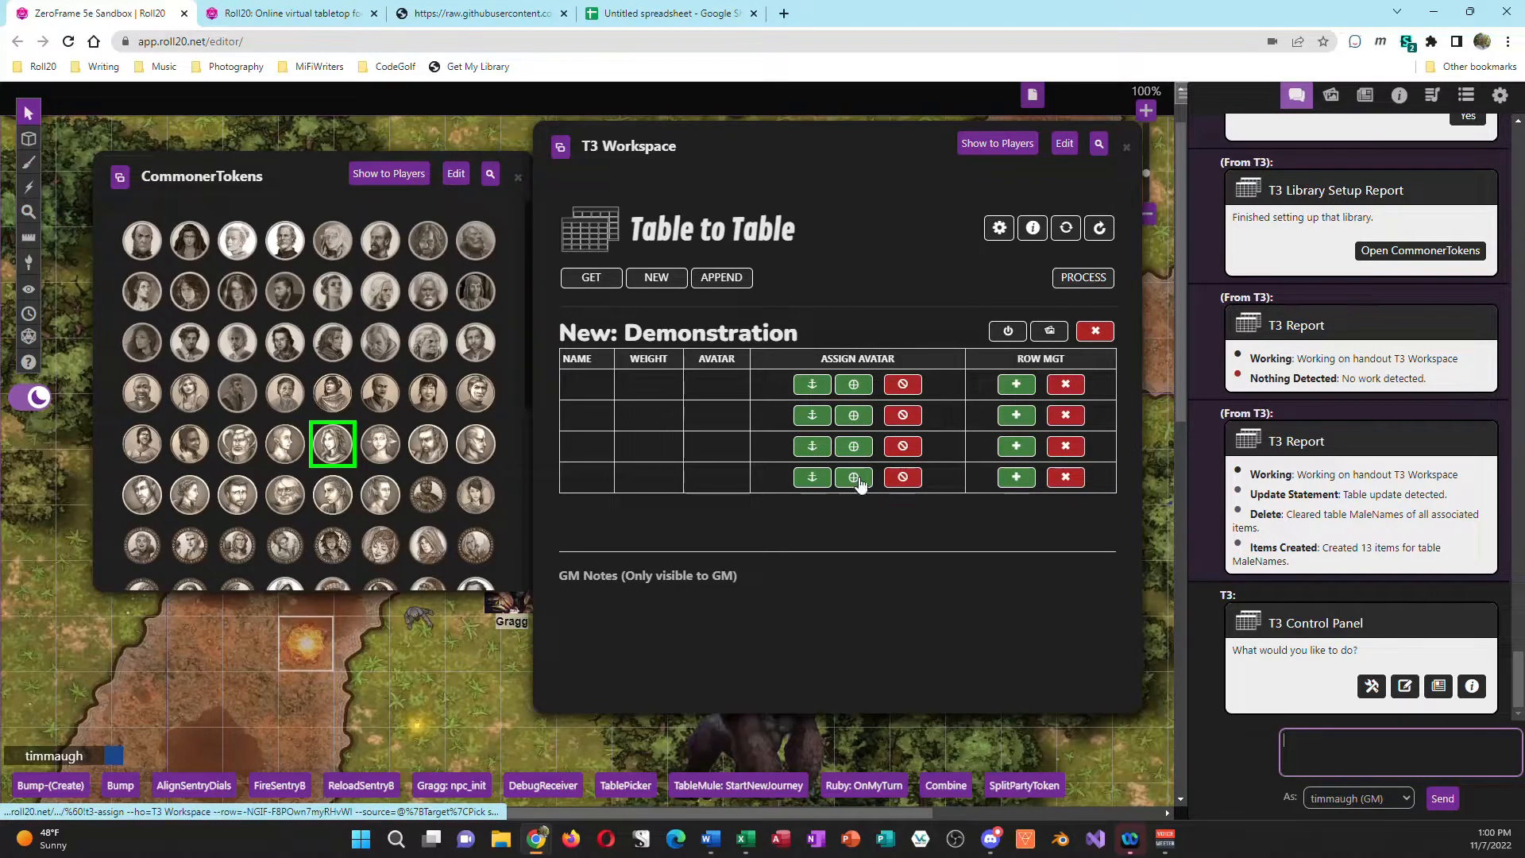
pyautogui.click(720, 280)
pyautogui.click(854, 439)
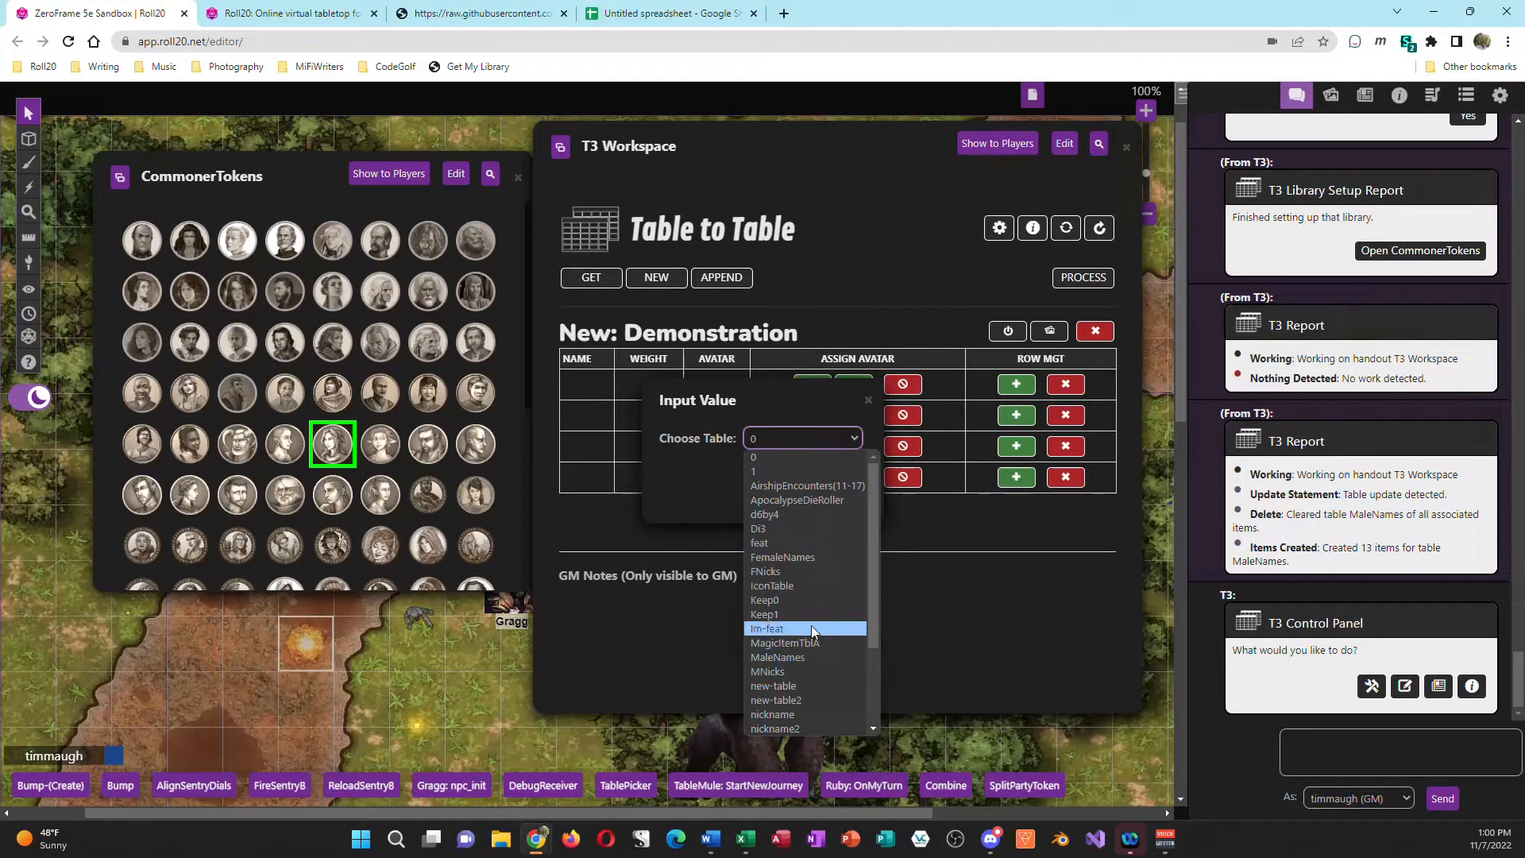
pyautogui.click(809, 656)
pyautogui.click(797, 501)
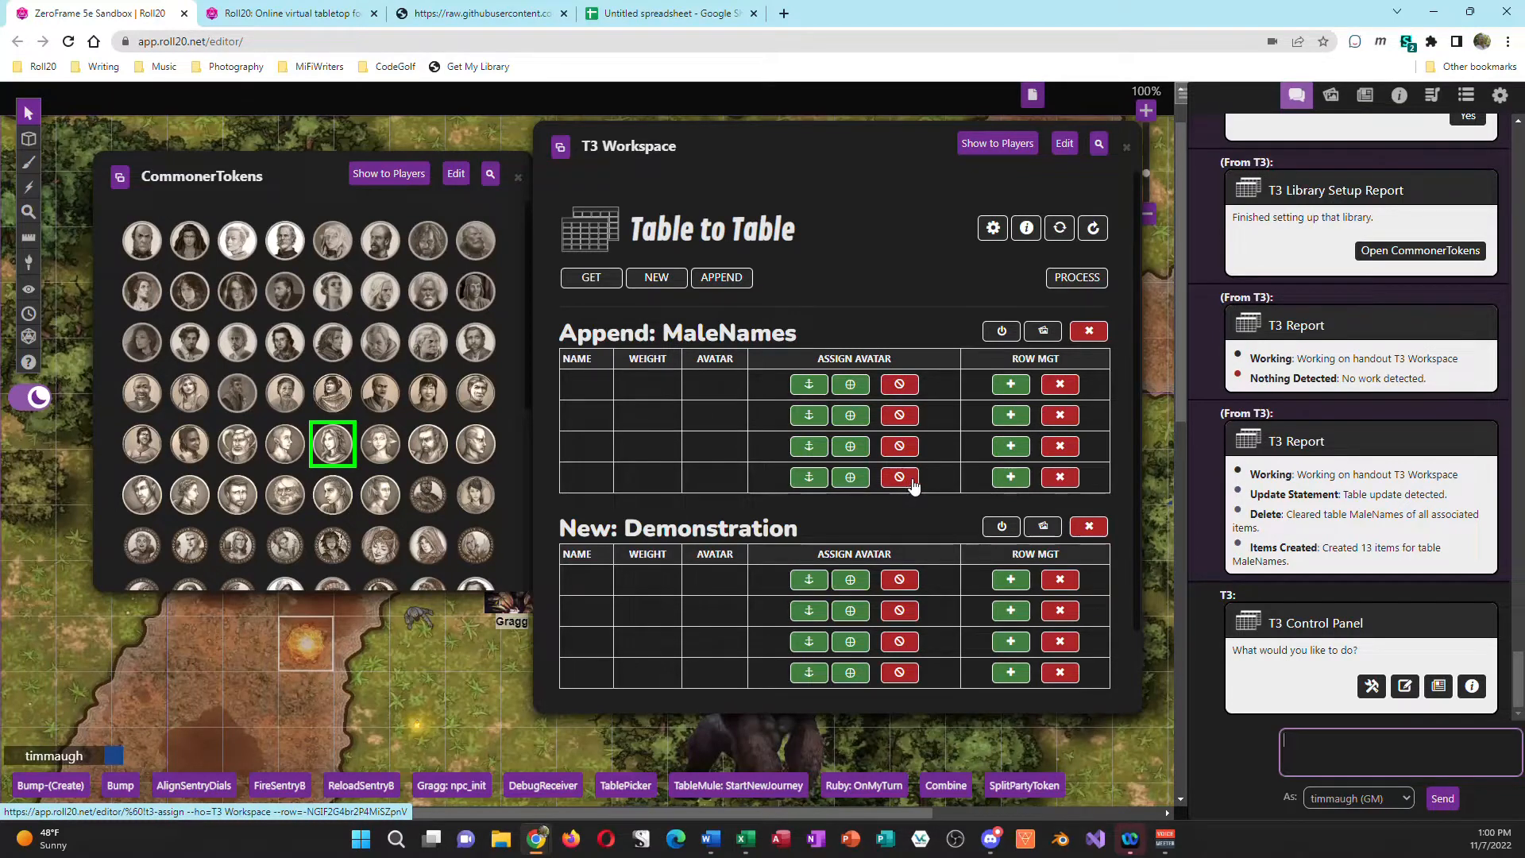
# Step: Open the T3 Workspace handout for editing, review its table sections, save it, and enlarge the workspace window
pyautogui.click(1066, 144)
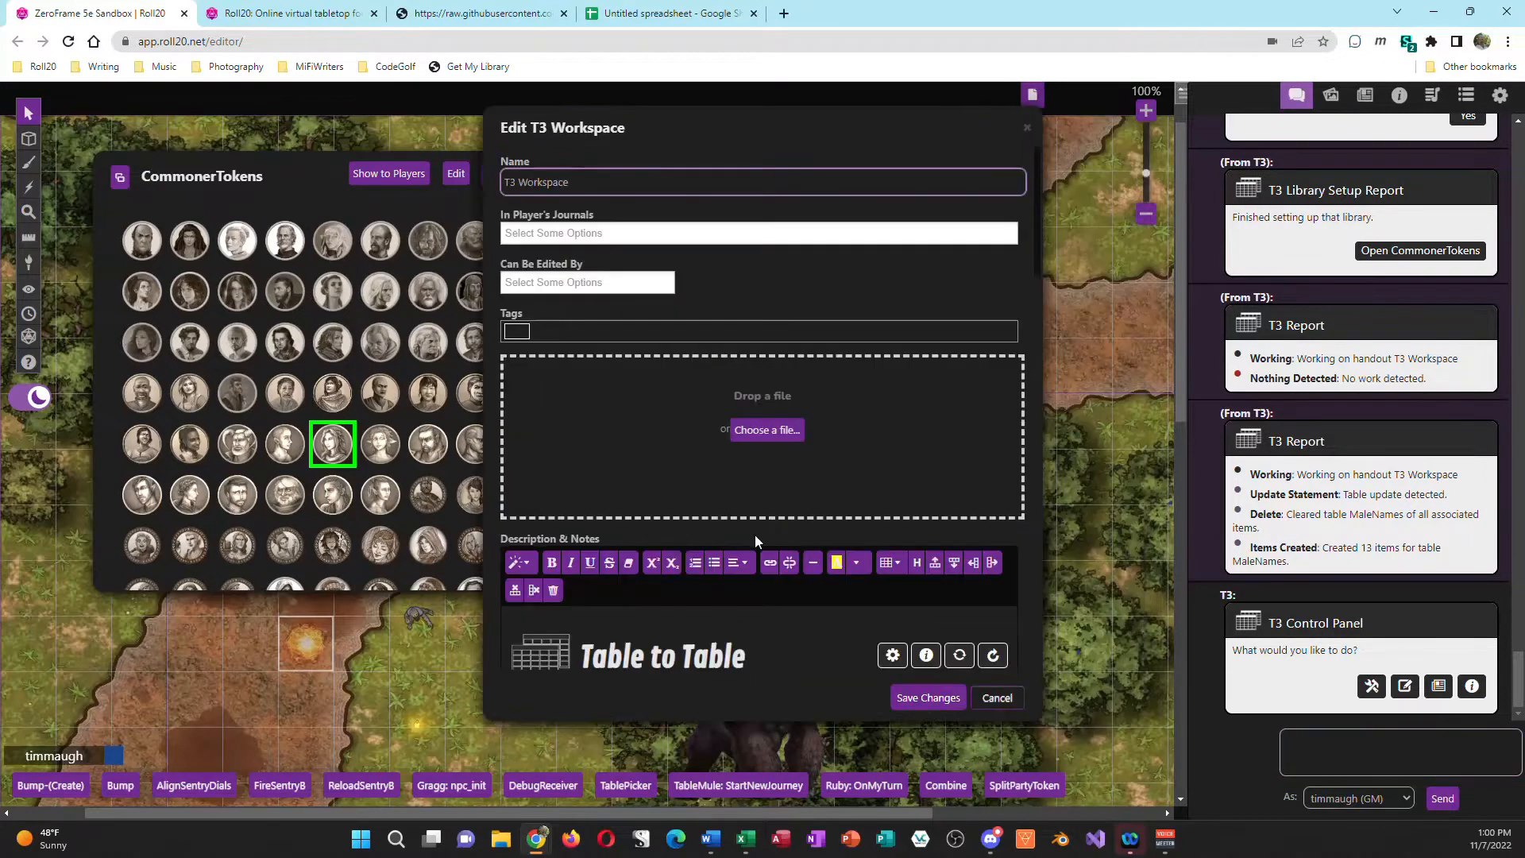
pyautogui.scroll(-6, 755, 536)
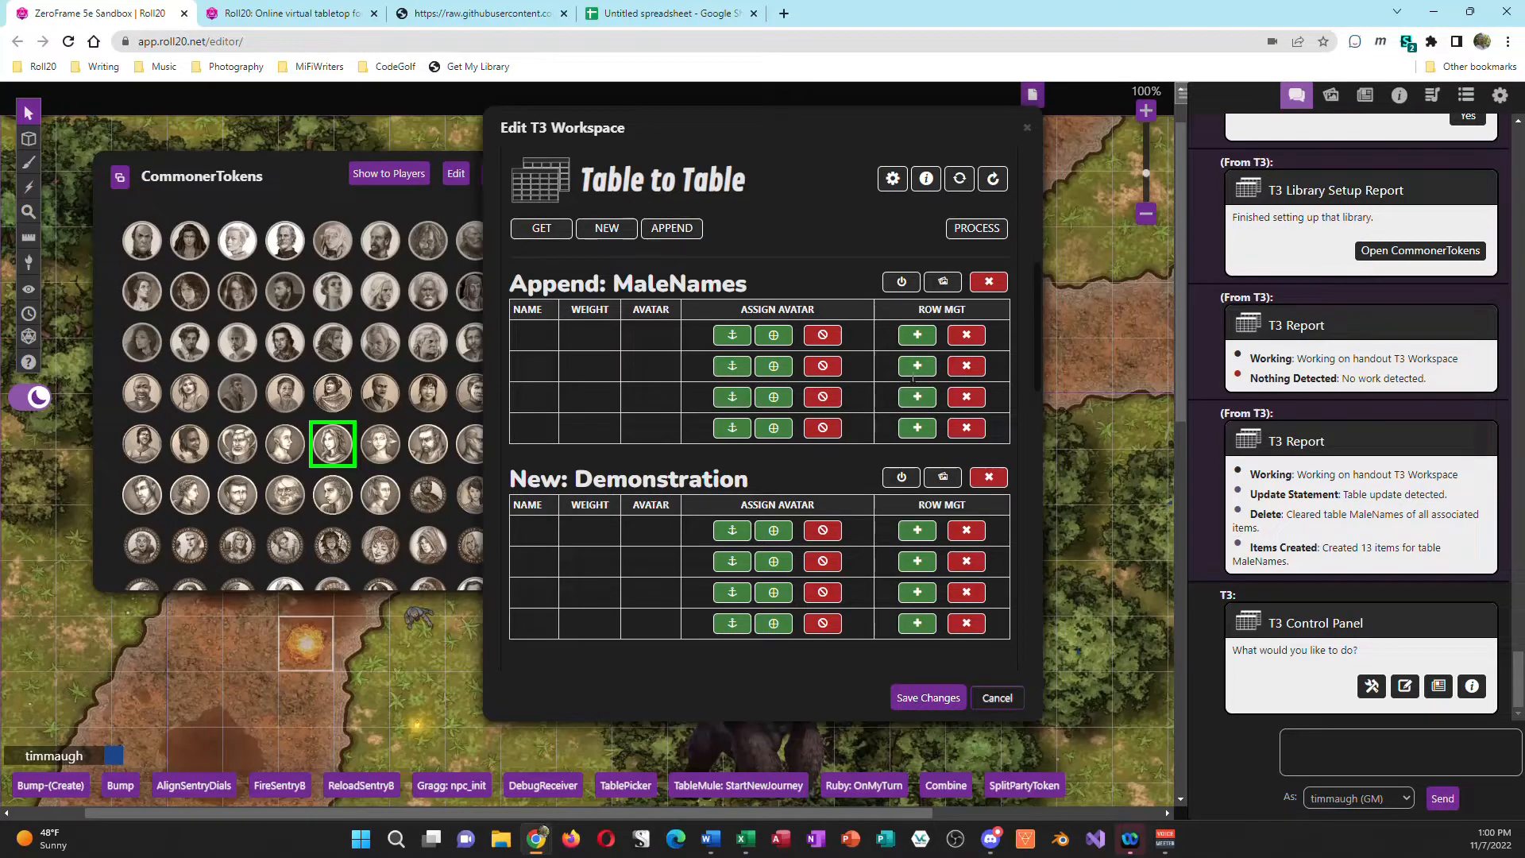
pyautogui.click(955, 689)
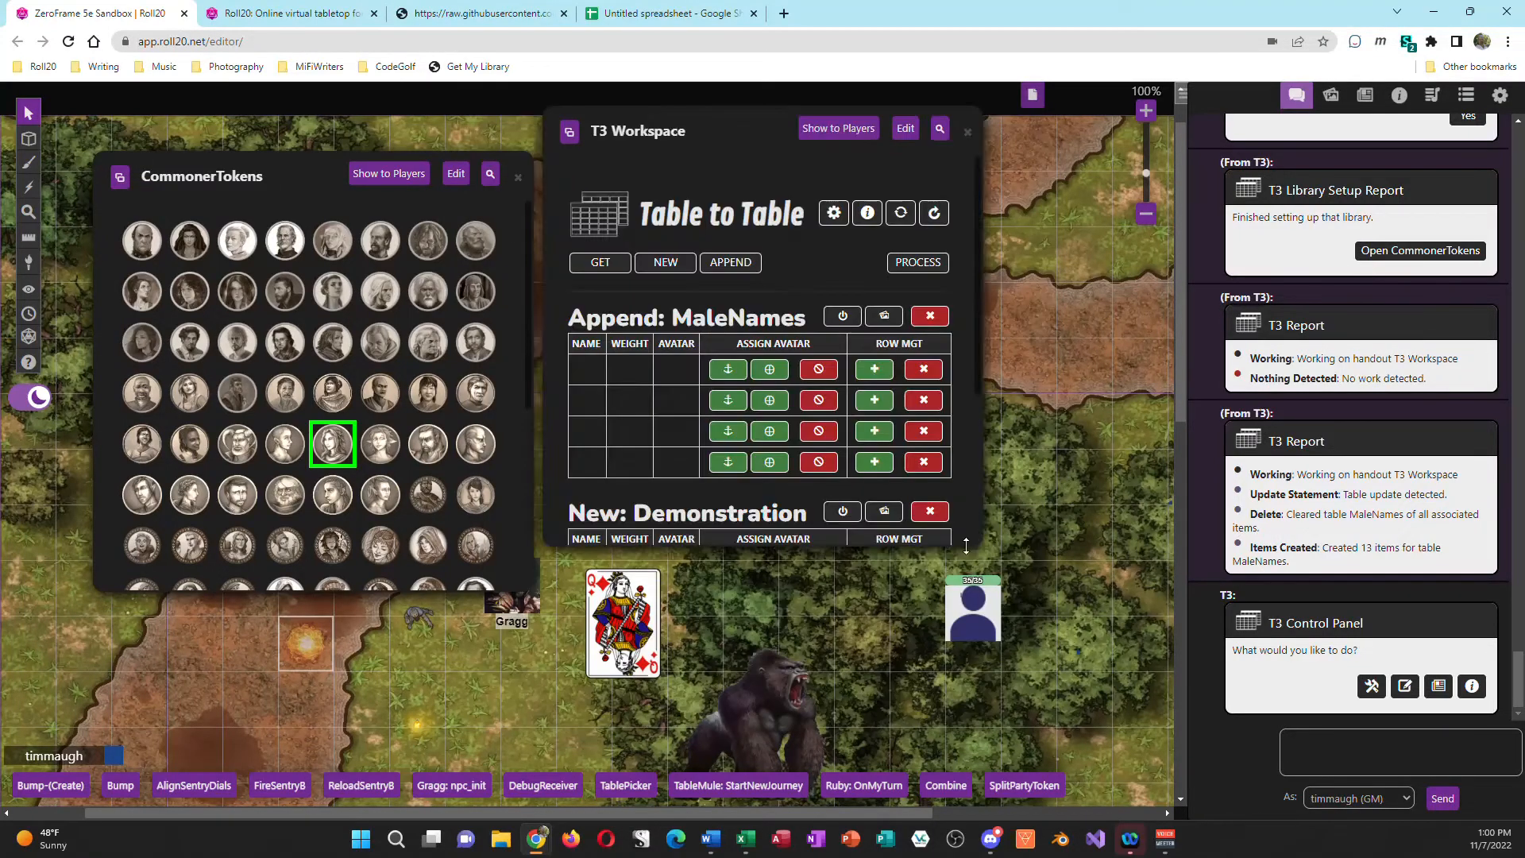
pyautogui.moveTo(966, 546); pyautogui.dragTo(1108, 669)
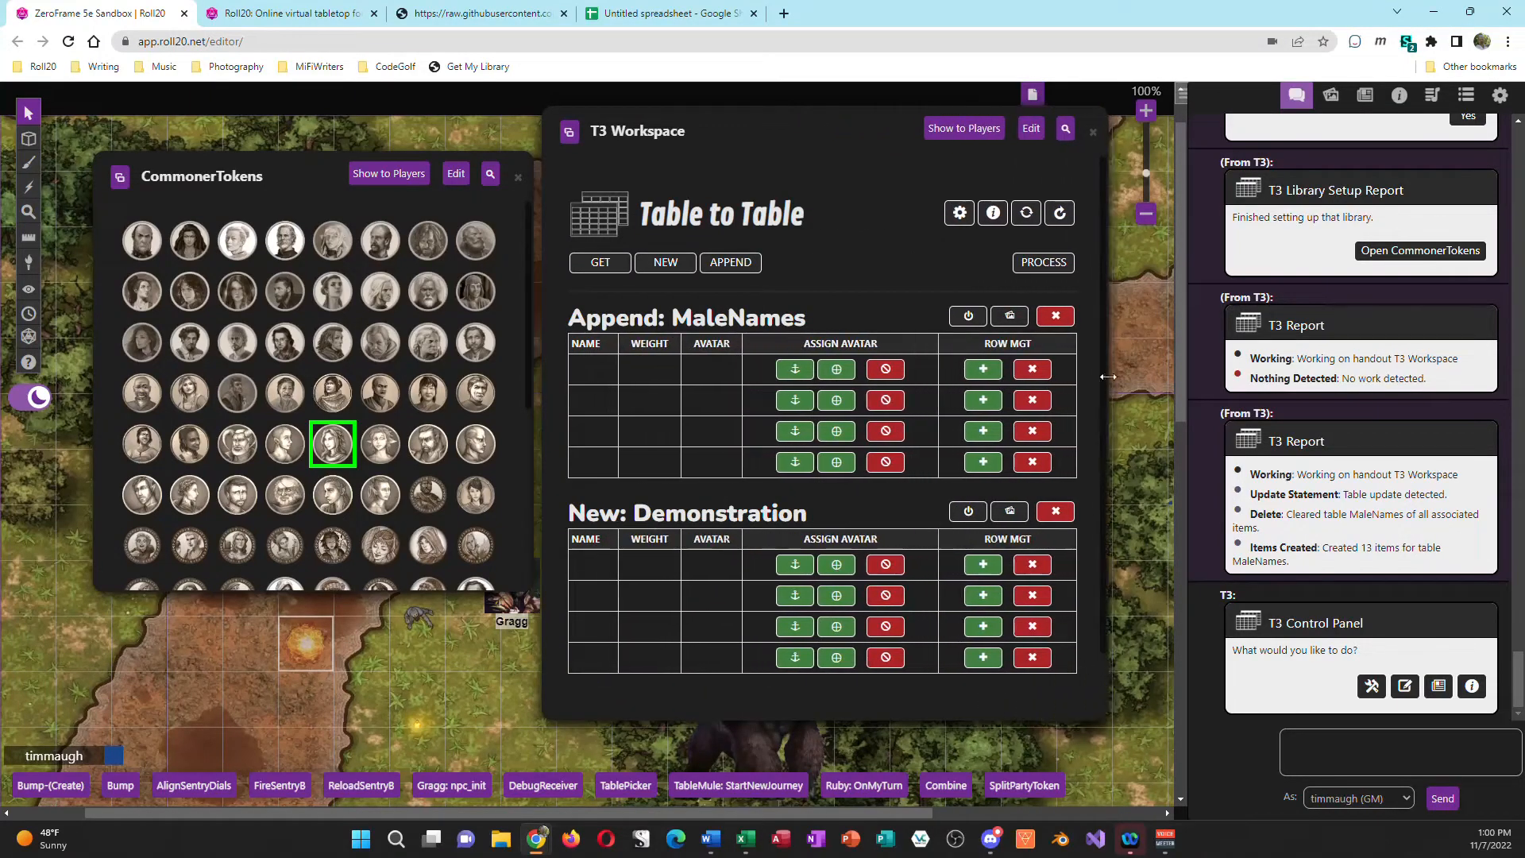
# Step: Remove the Append: MaleNames and New: Demonstration sections, and get the existing MaleNames table into the workspace
pyautogui.click(1056, 316)
pyautogui.click(1055, 316)
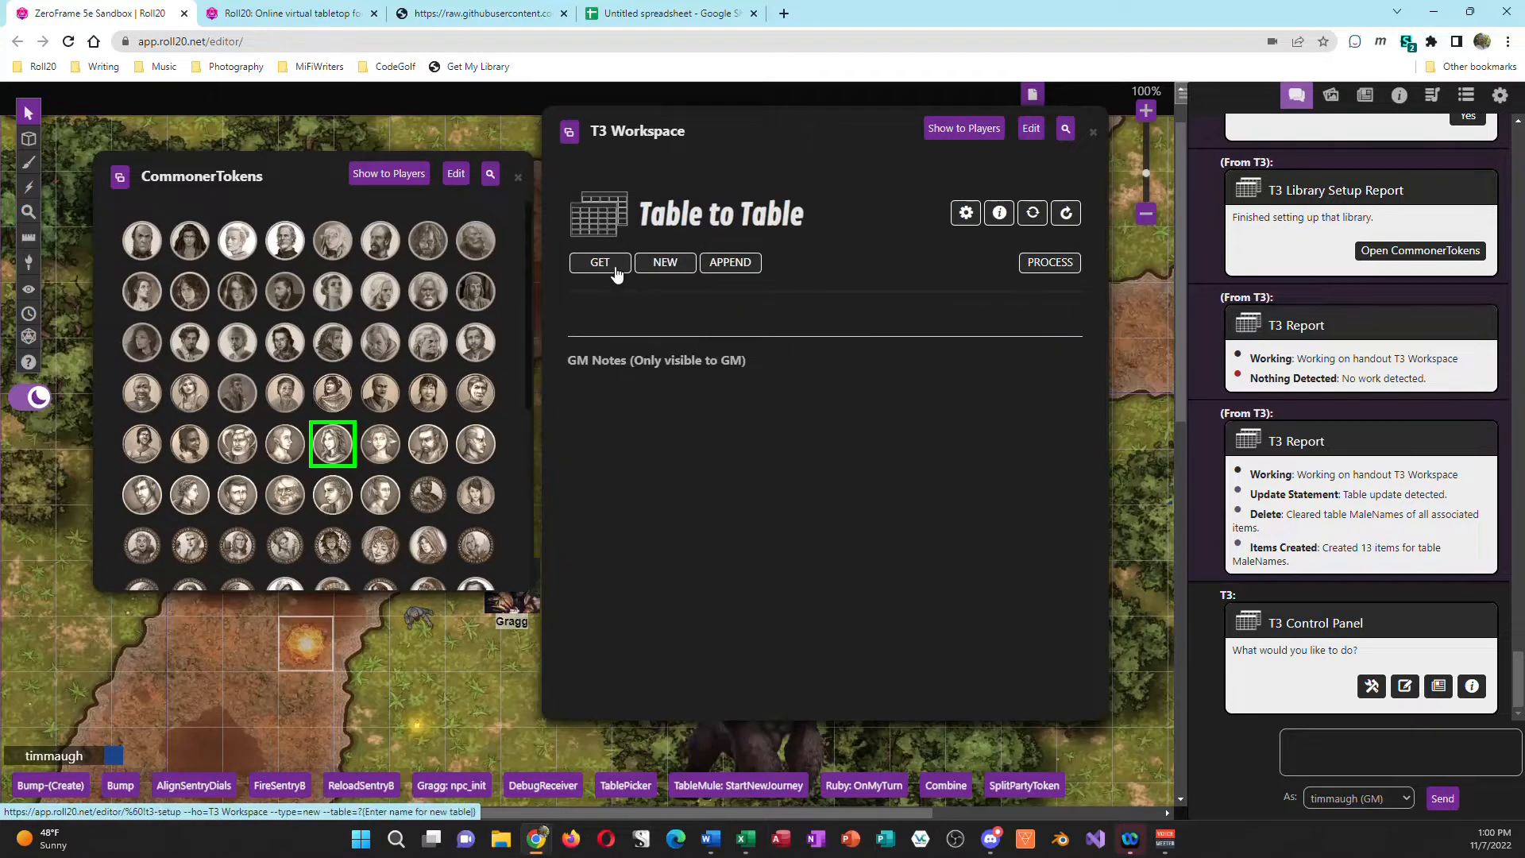
pyautogui.click(616, 273)
pyautogui.click(844, 439)
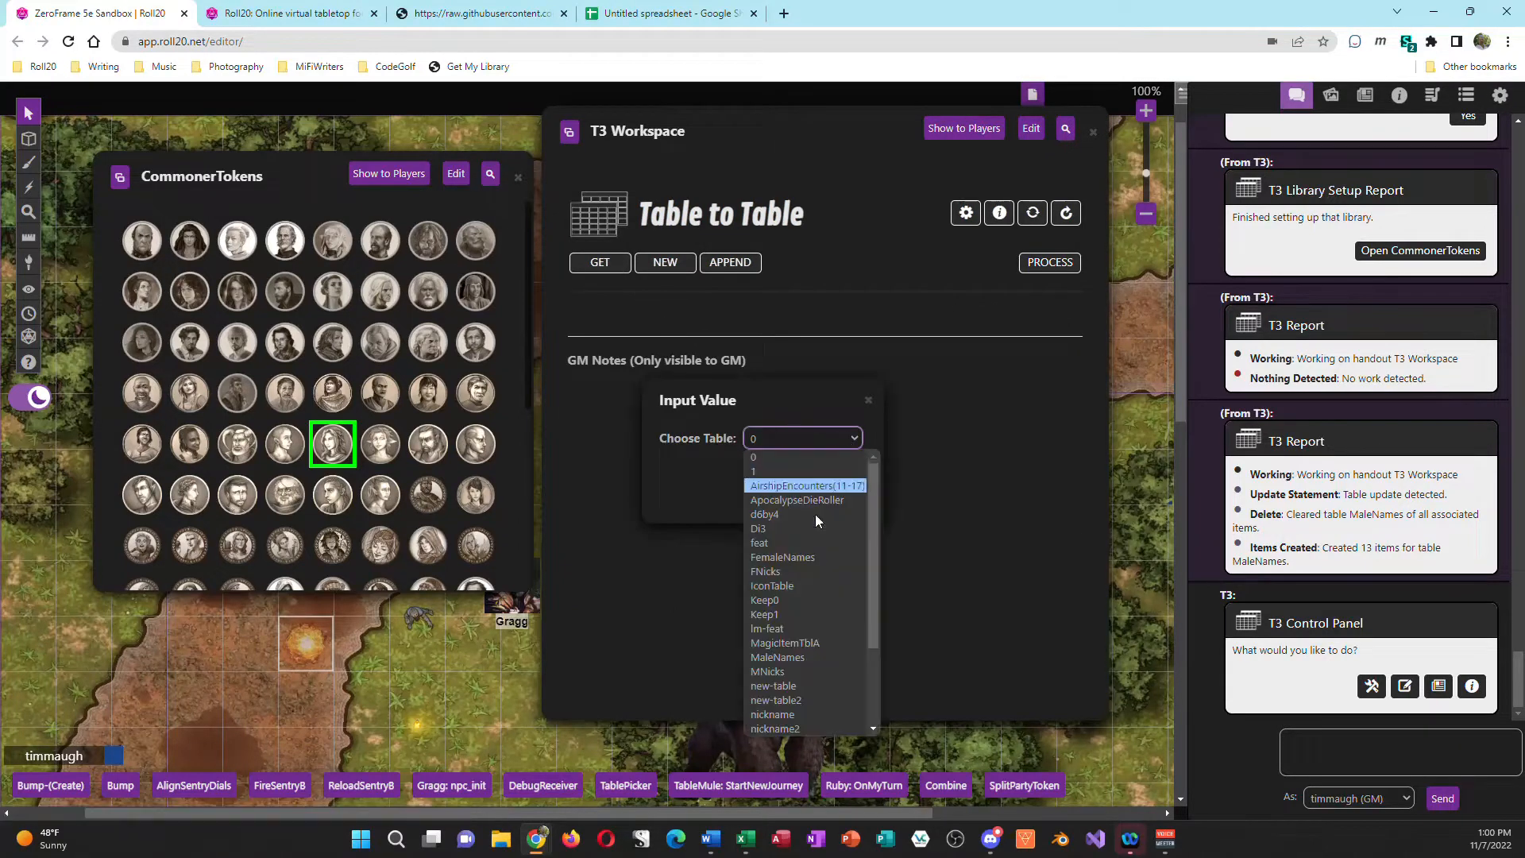
pyautogui.click(809, 656)
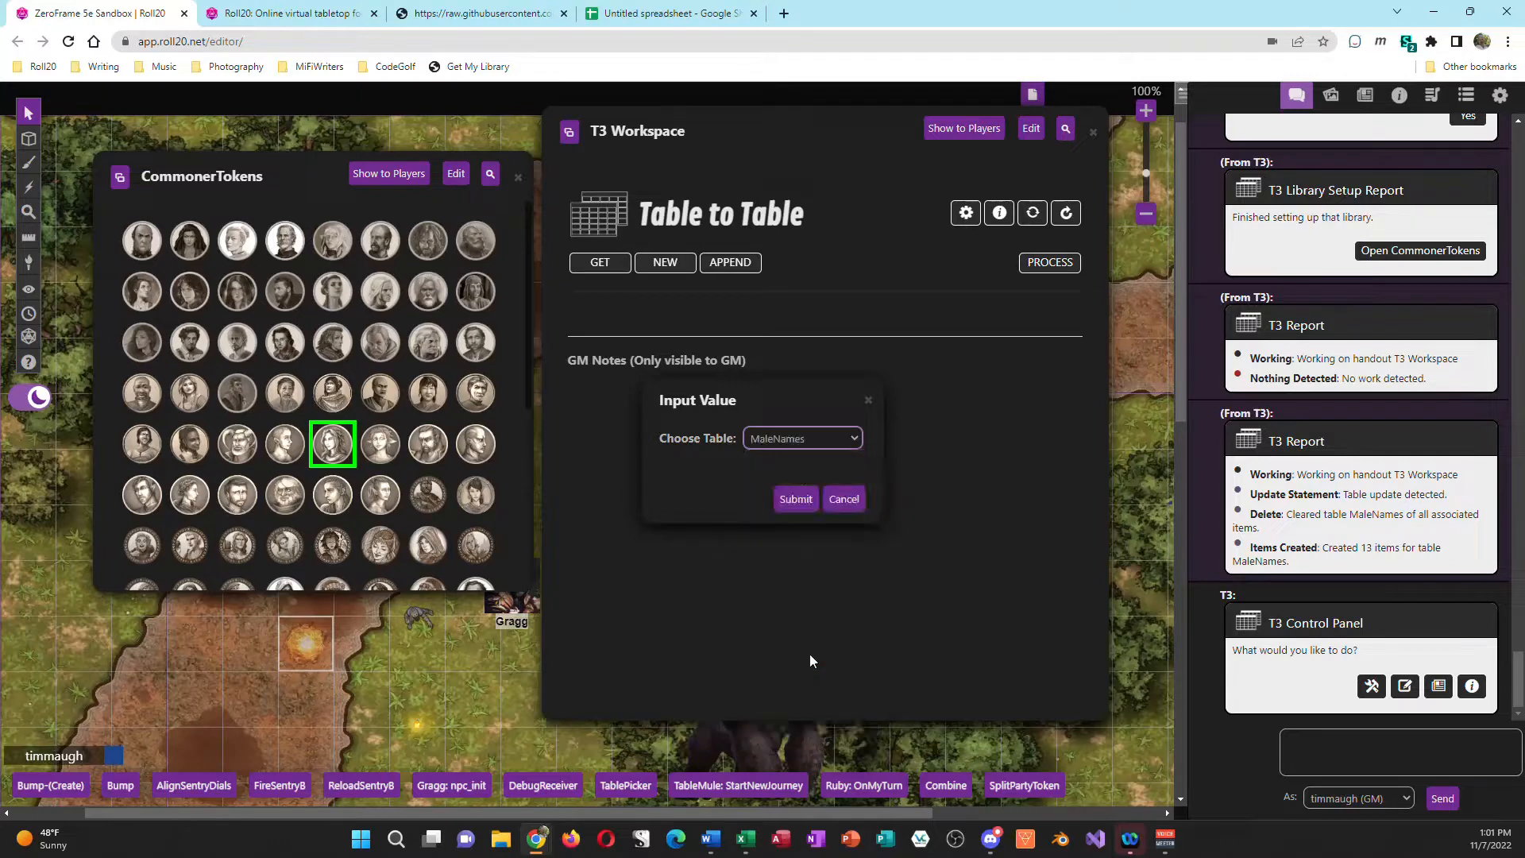
pyautogui.click(796, 499)
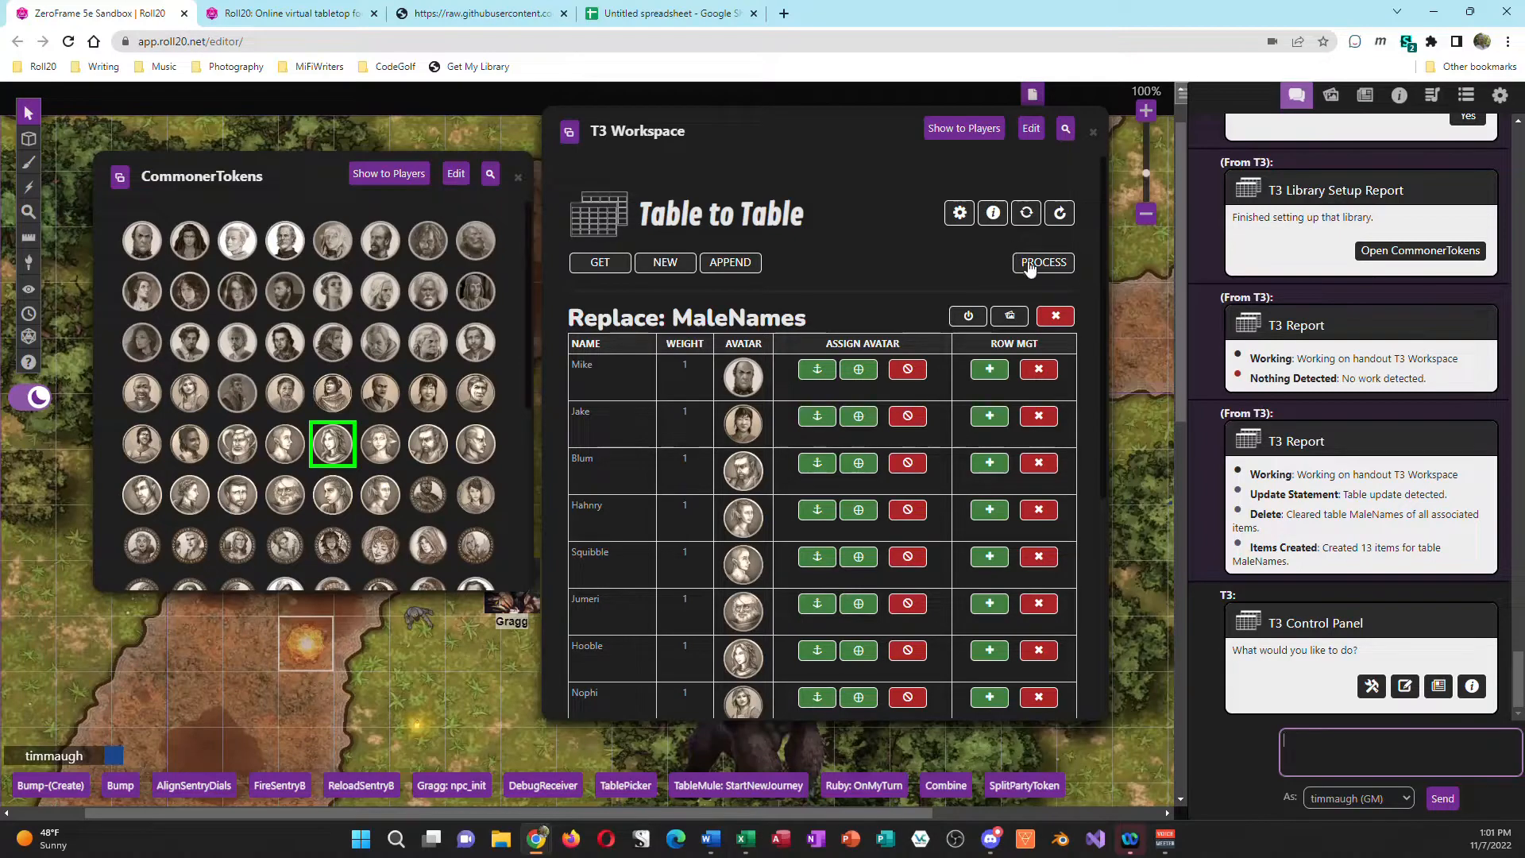
# Step: Switch the MaleNames avatars to plain image URLs and copy the whole table into the blank Word document
pyautogui.click(1010, 317)
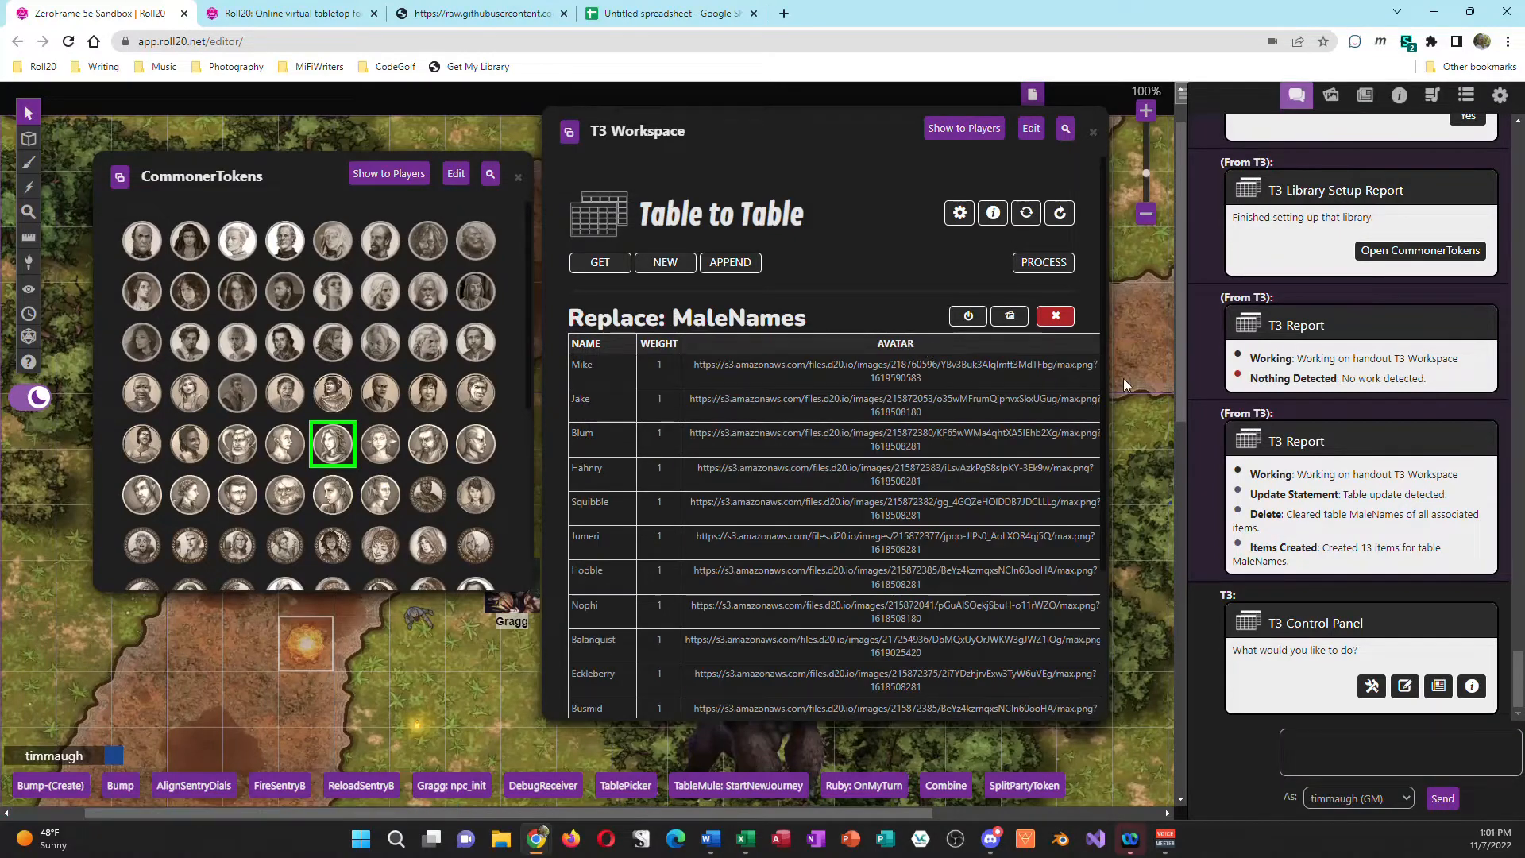
pyautogui.moveTo(1111, 362); pyautogui.dragTo(1179, 348)
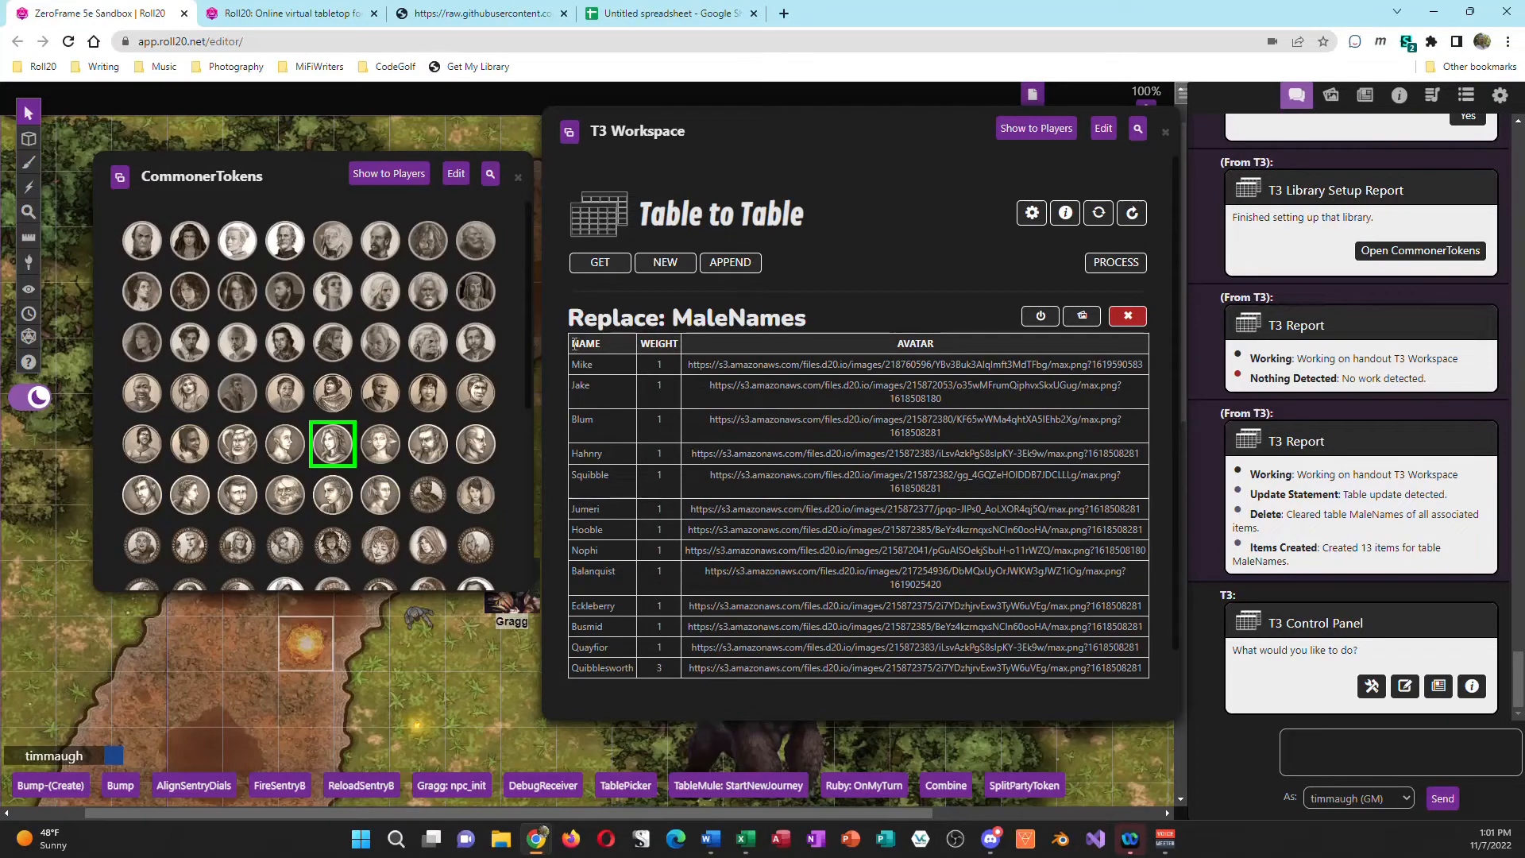
pyautogui.moveTo(575, 343); pyautogui.dragTo(1141, 688)
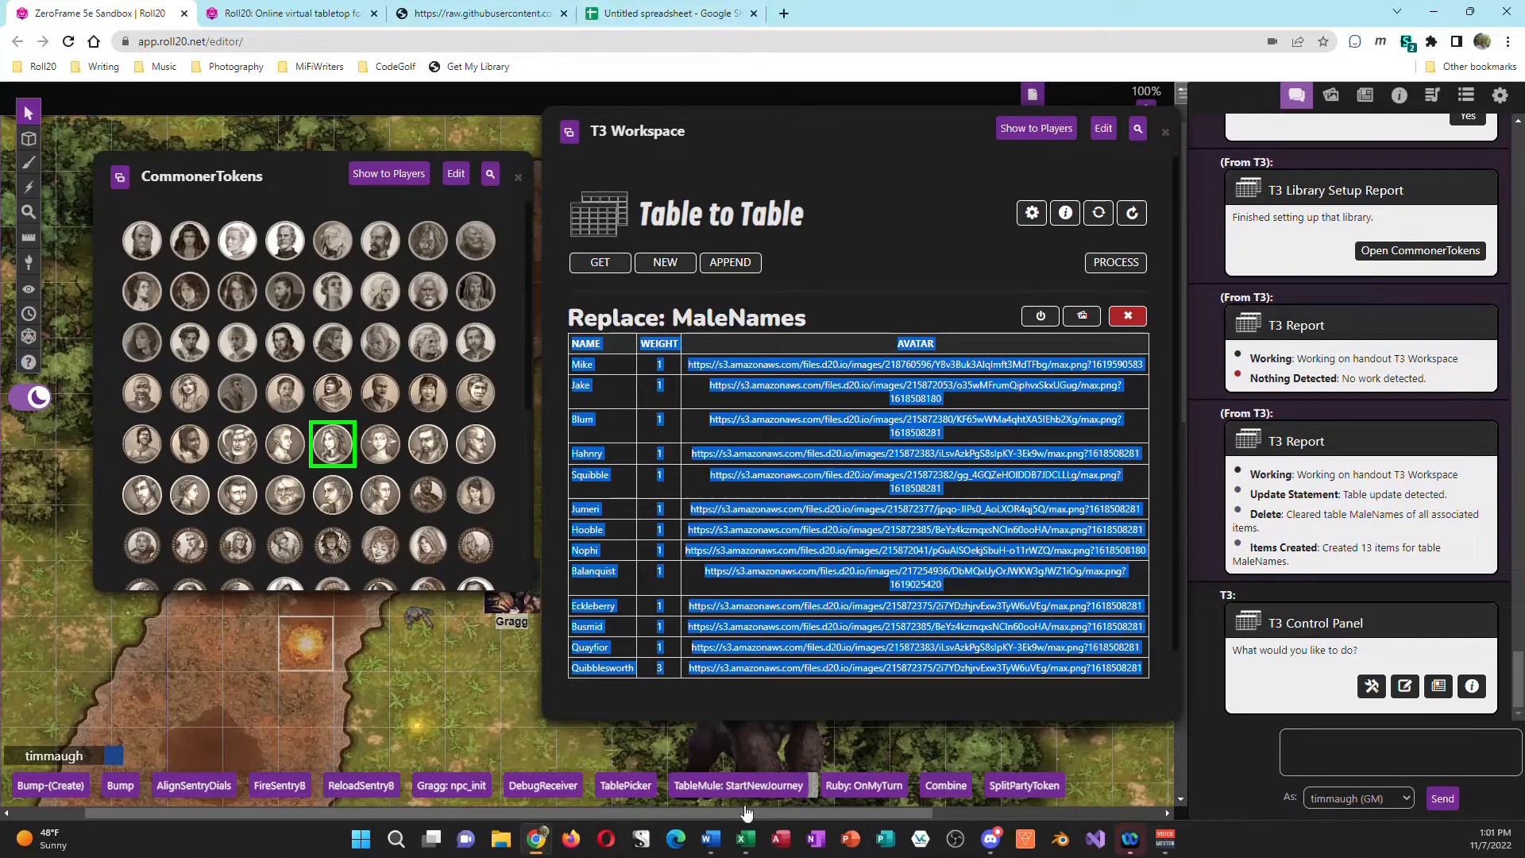
pyautogui.click(713, 843)
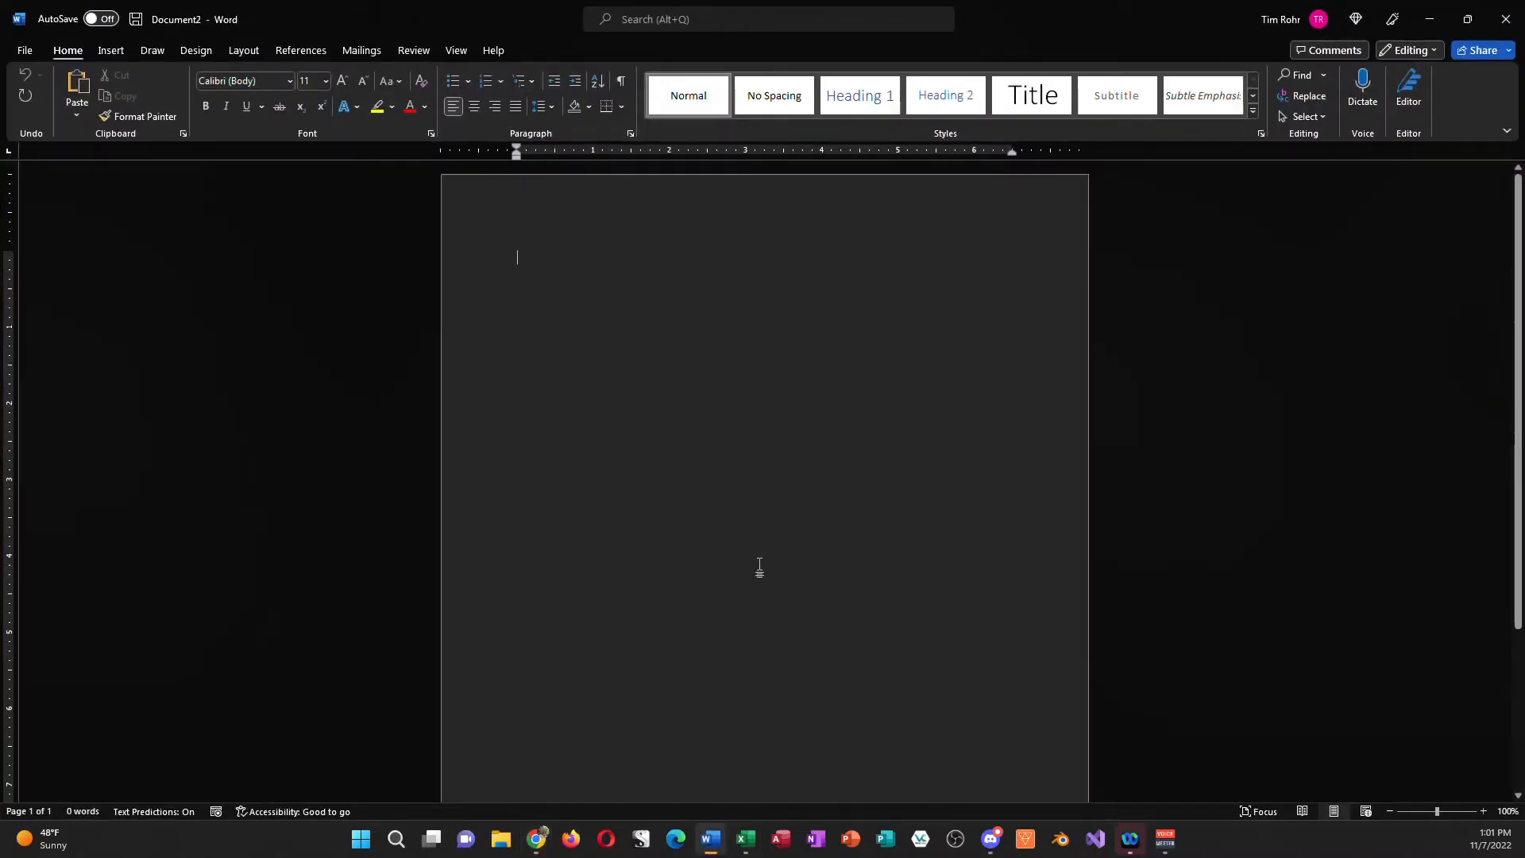
pyautogui.hotkey('ctrl', 'v')
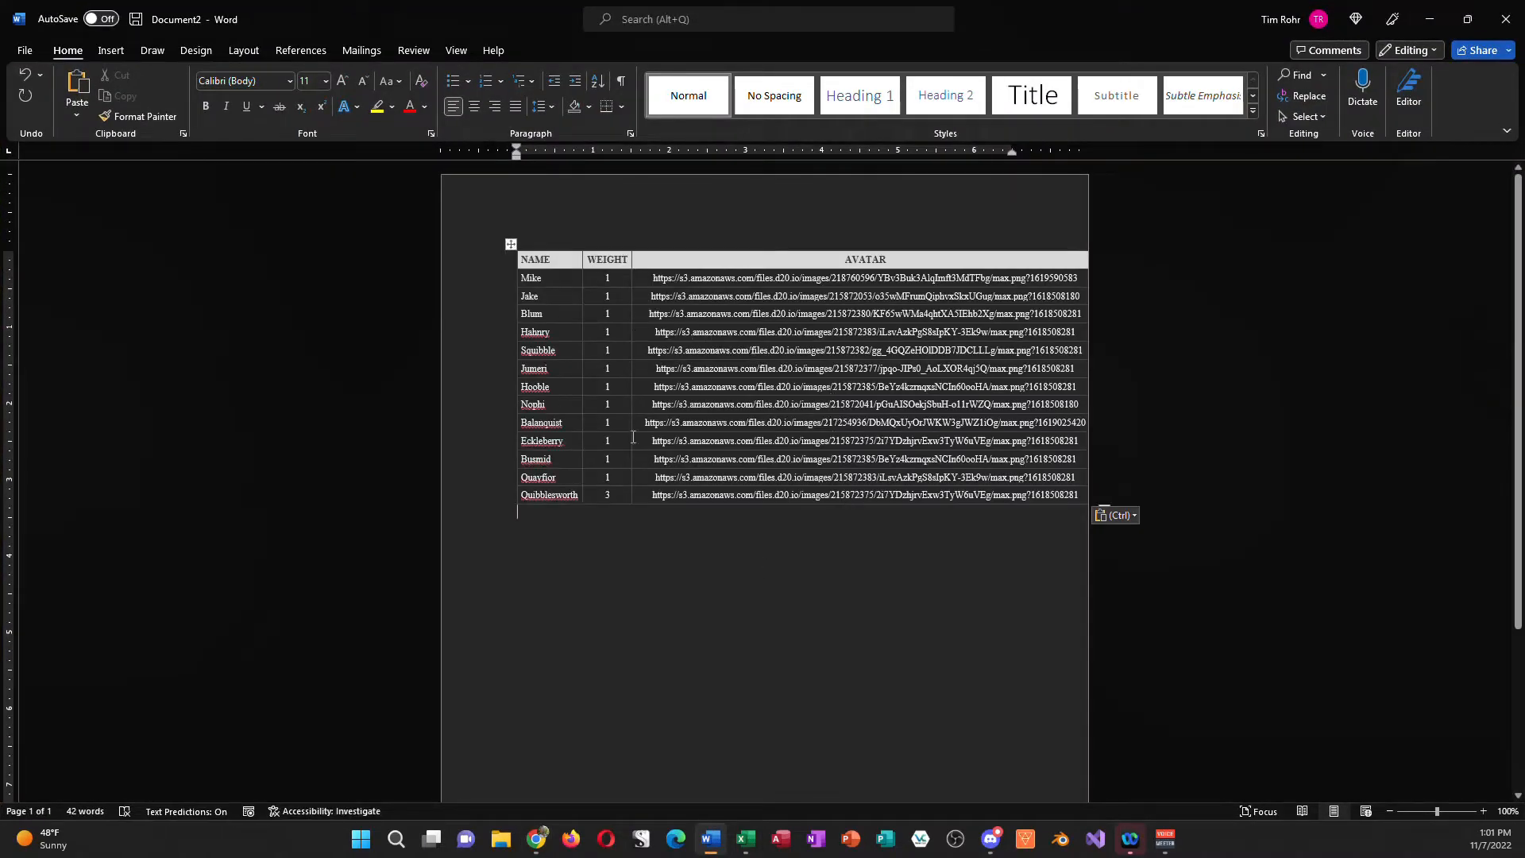
# Step: Add a row below Quibblesworth in the Word table with the name Sasquatch and weight 1
pyautogui.click(668, 495)
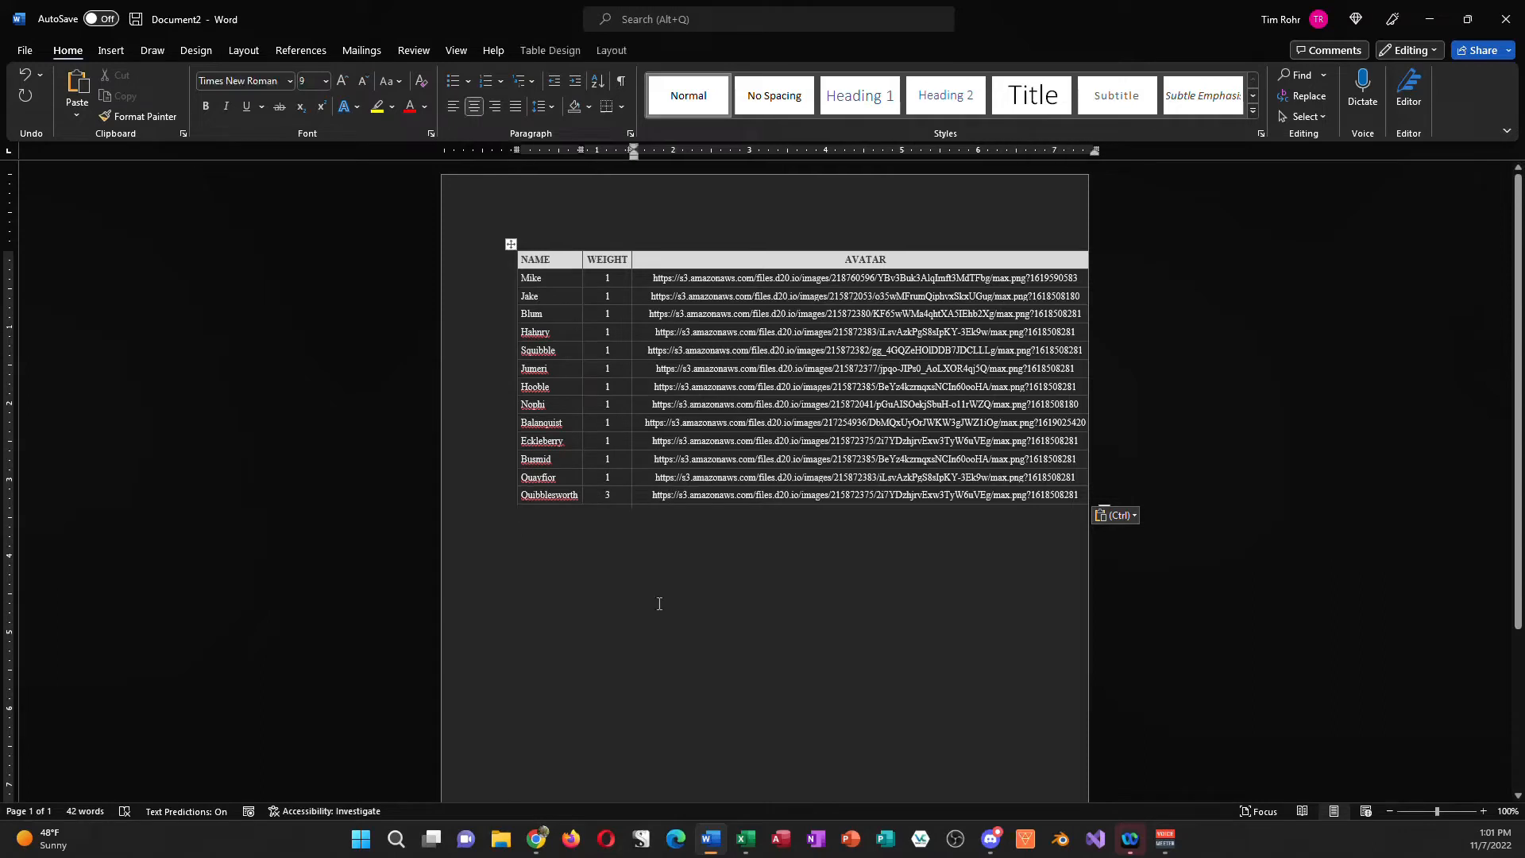
pyautogui.press('Tab')
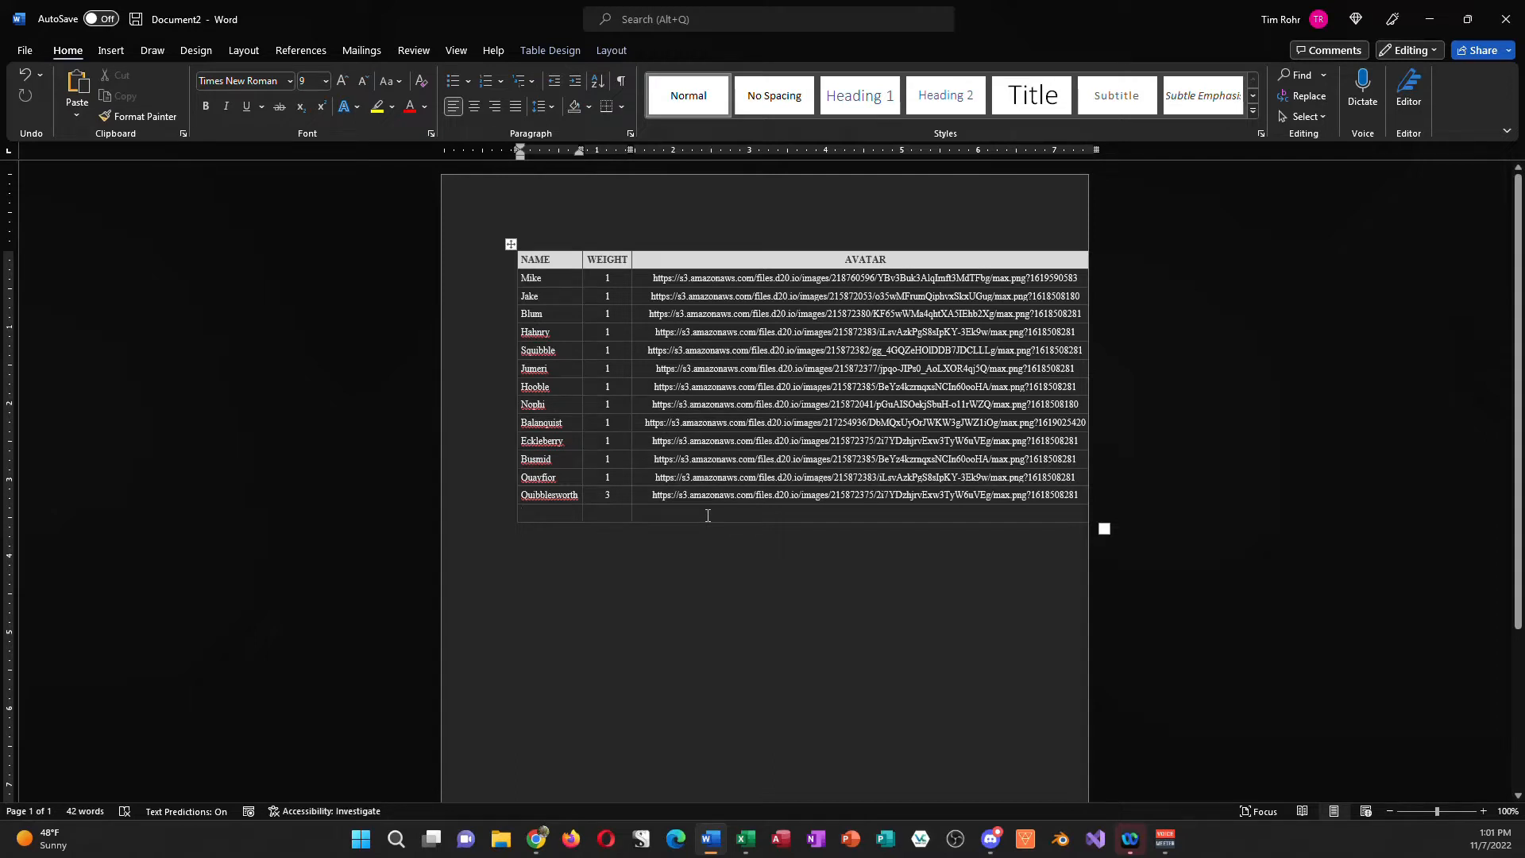
pyautogui.write('Sasquatch')
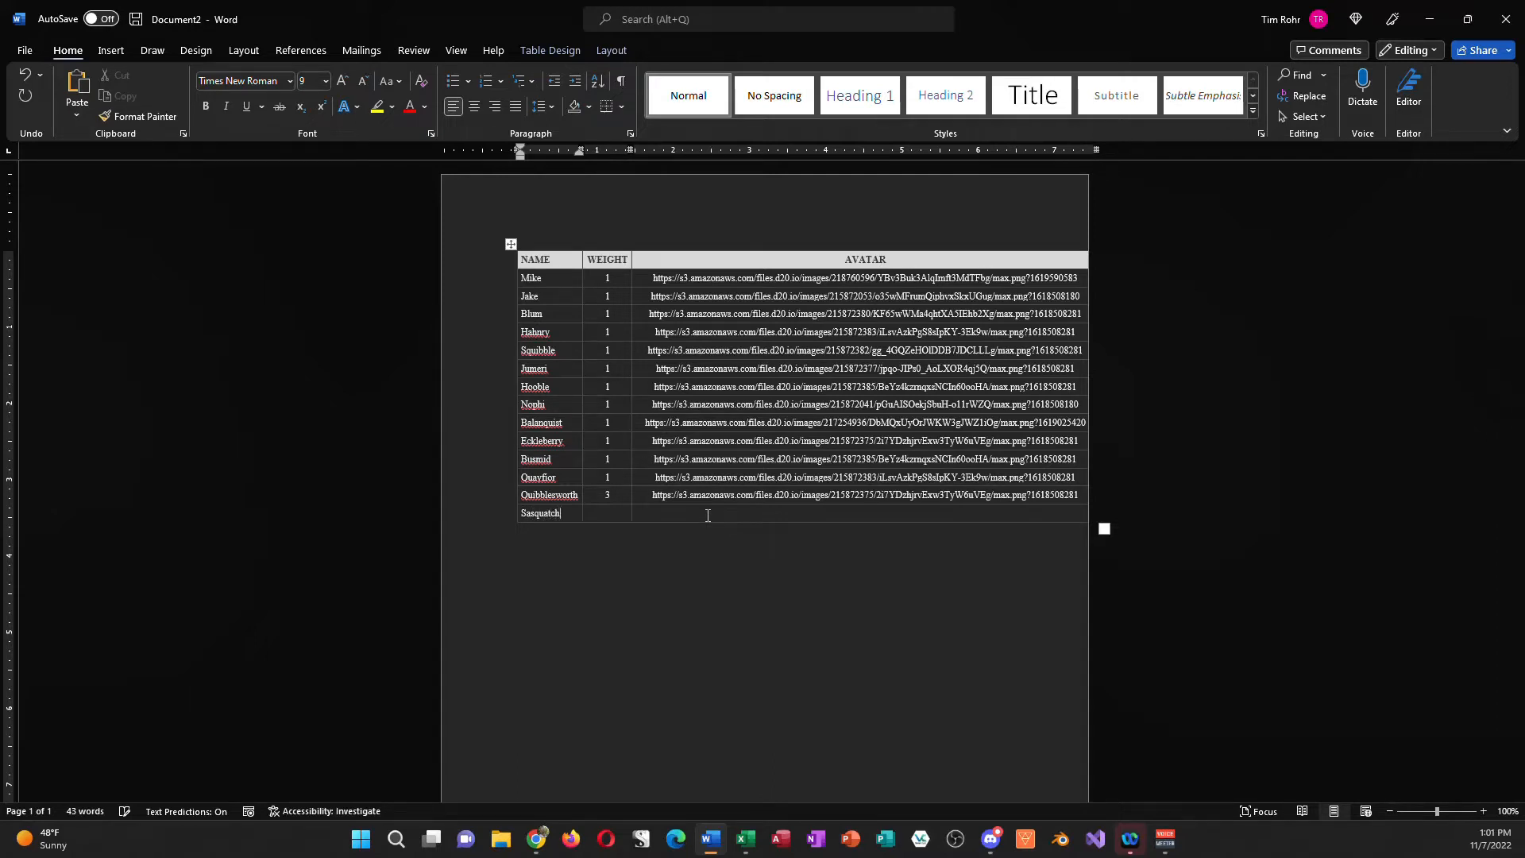
pyautogui.press('Tab')
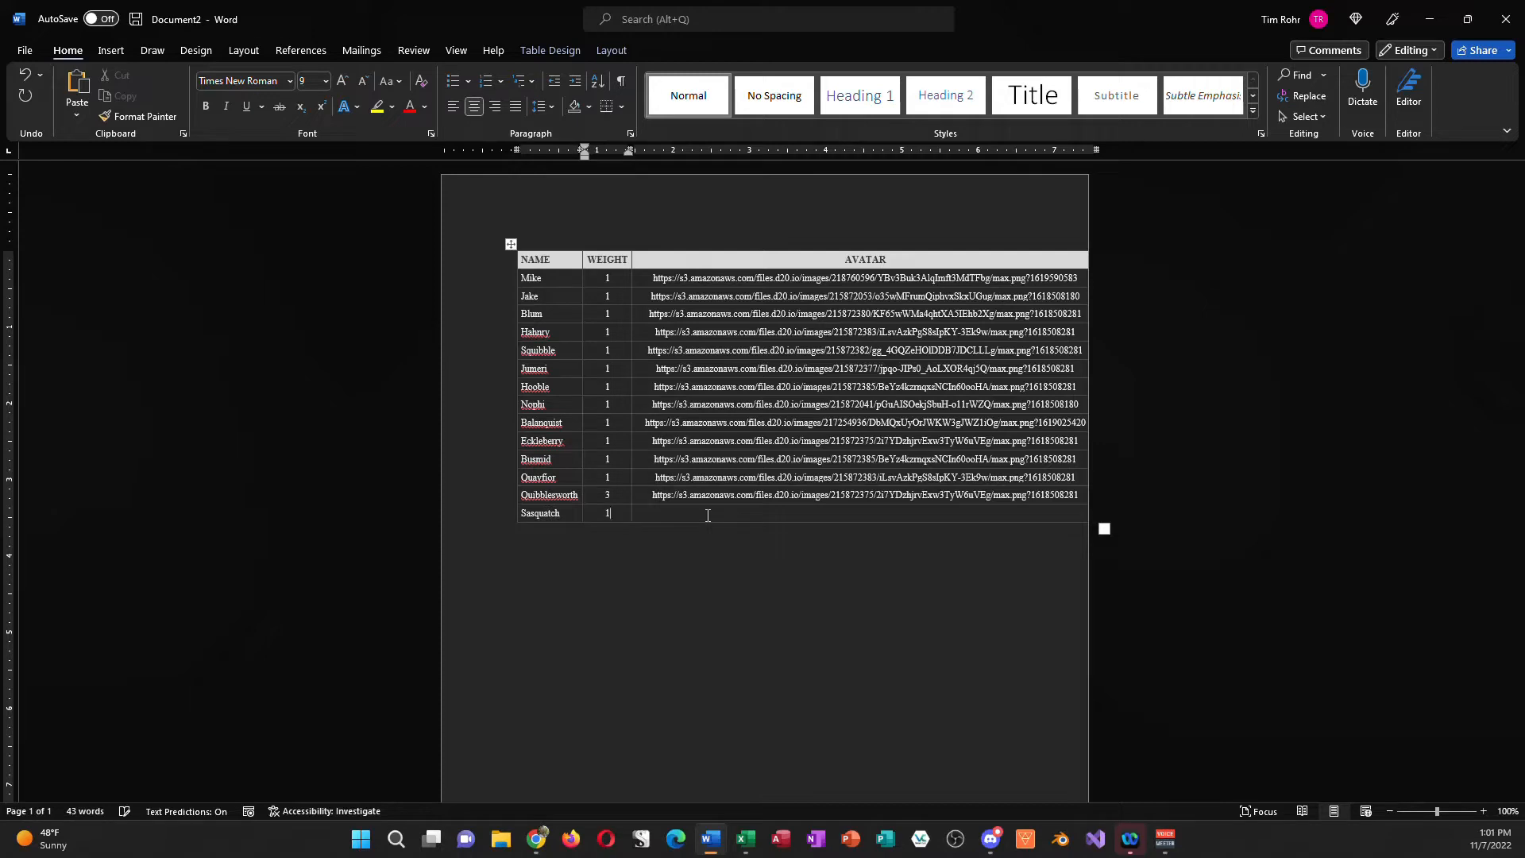
pyautogui.press('Tab')
pyautogui.press('Tab')
# Step: Add the names Robberty, Underpunch and Thunderclench in rows of their own below Sasquatch, leaving weight and avatar blank
pyautogui.write('R')
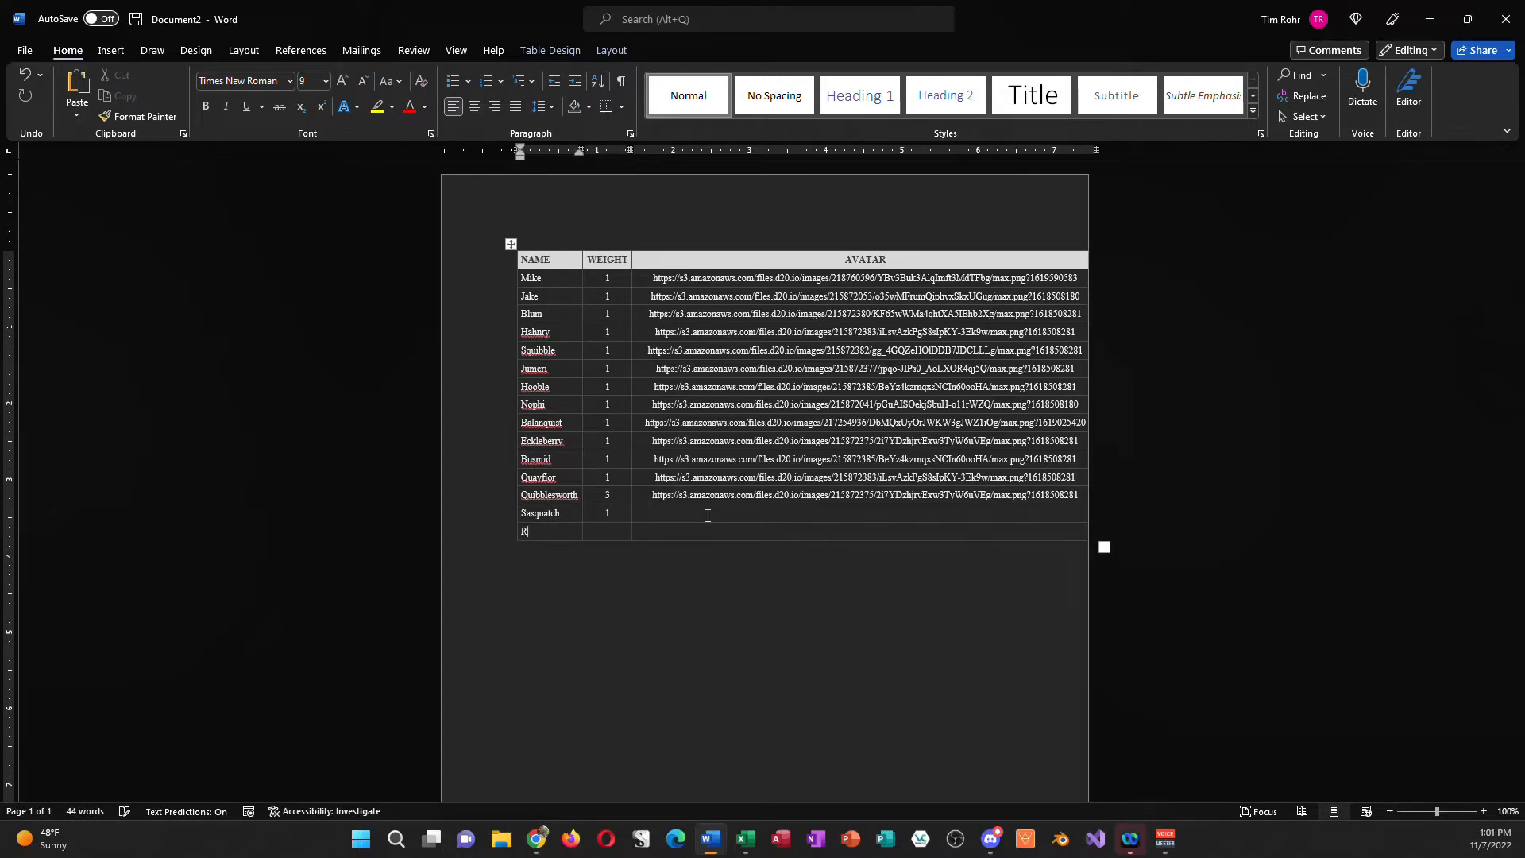
pyautogui.press('Tab')
pyautogui.press('Tab')
pyautogui.press('Tab')
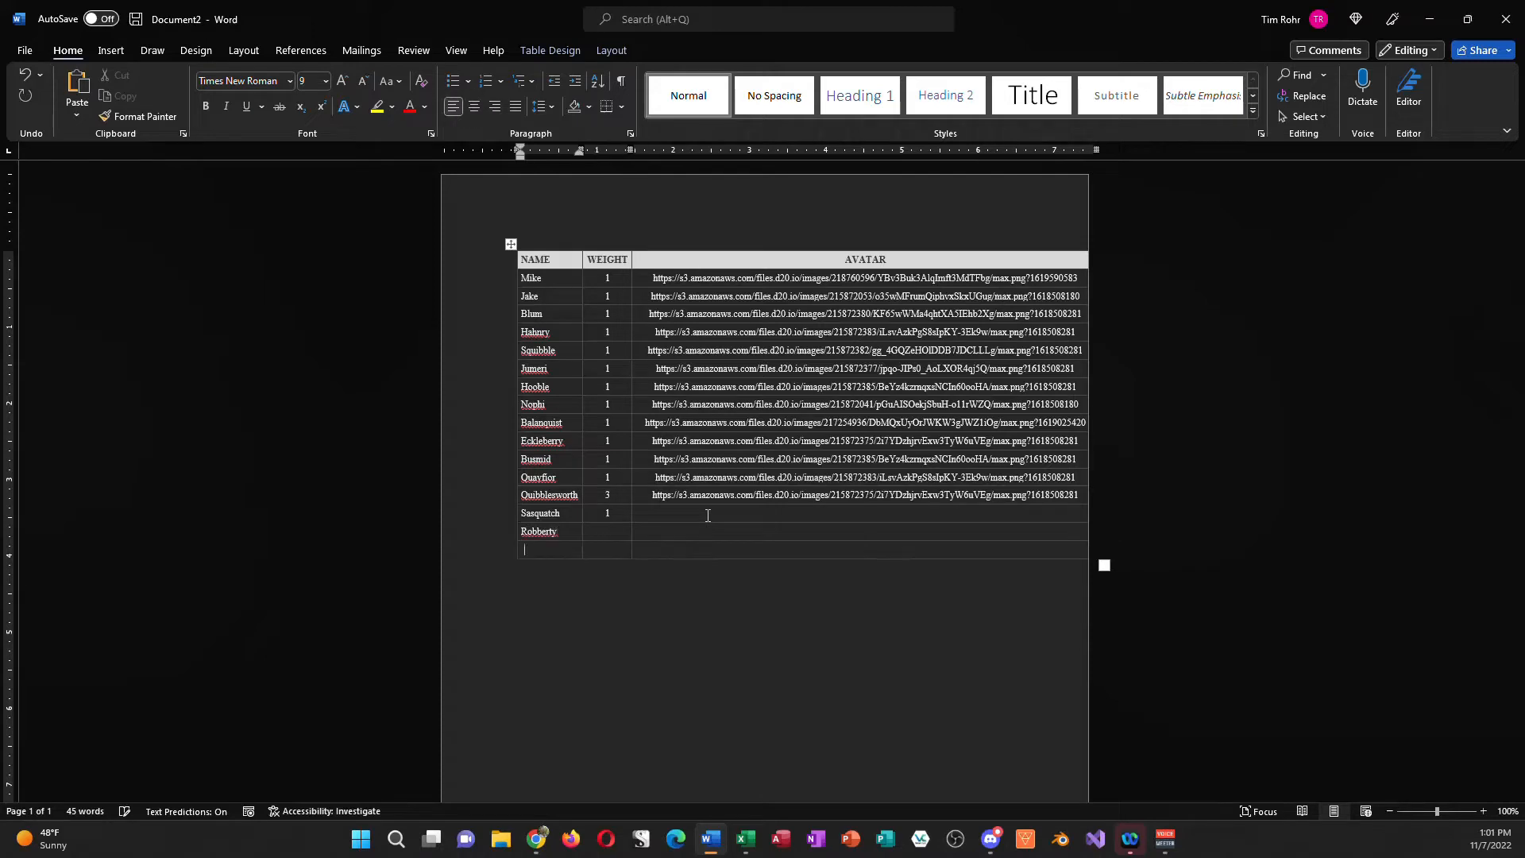
pyautogui.write('Underpunch')
pyautogui.press('Tab')
pyautogui.press('Tab')
pyautogui.press('Tab')
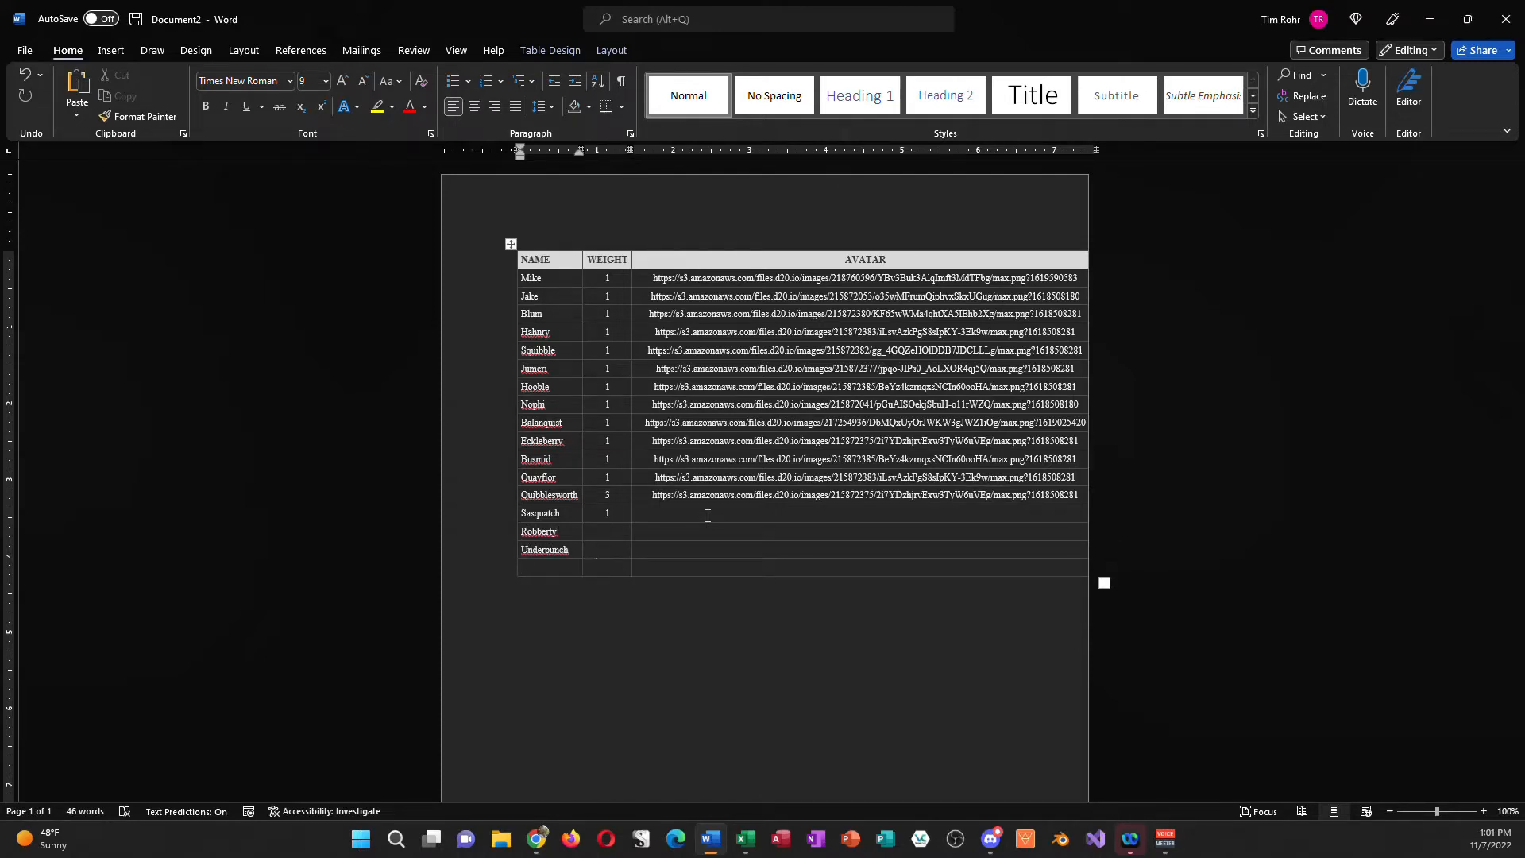
pyautogui.write('Thunderclench')
pyautogui.press('Tab')
pyautogui.press('Tab')
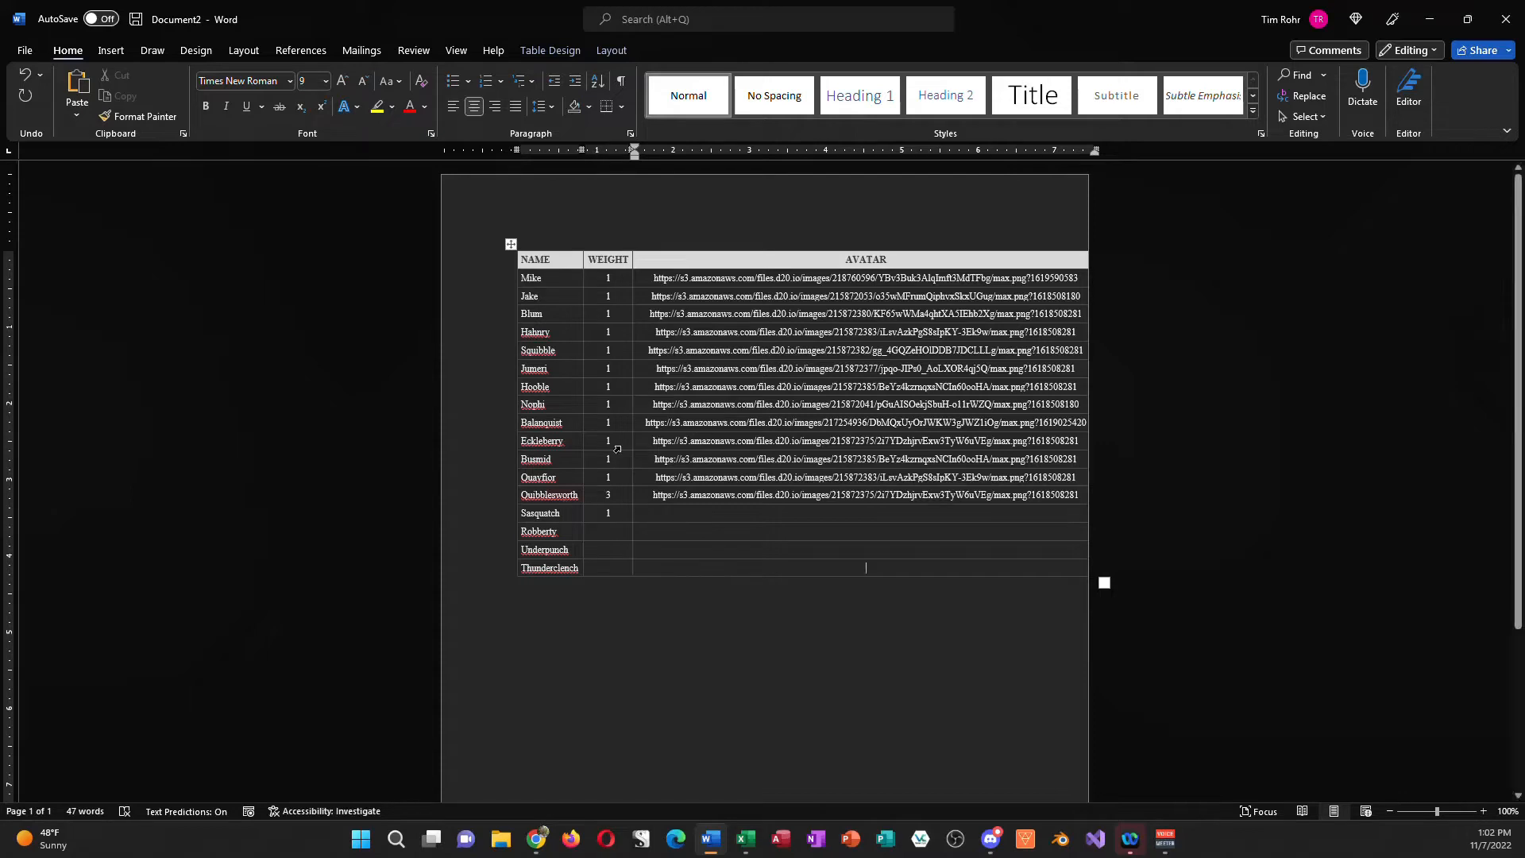
# Step: Copy the entire extended Word table, return to Roll20, and open the T3 Workspace handout for editing
pyautogui.click(511, 244)
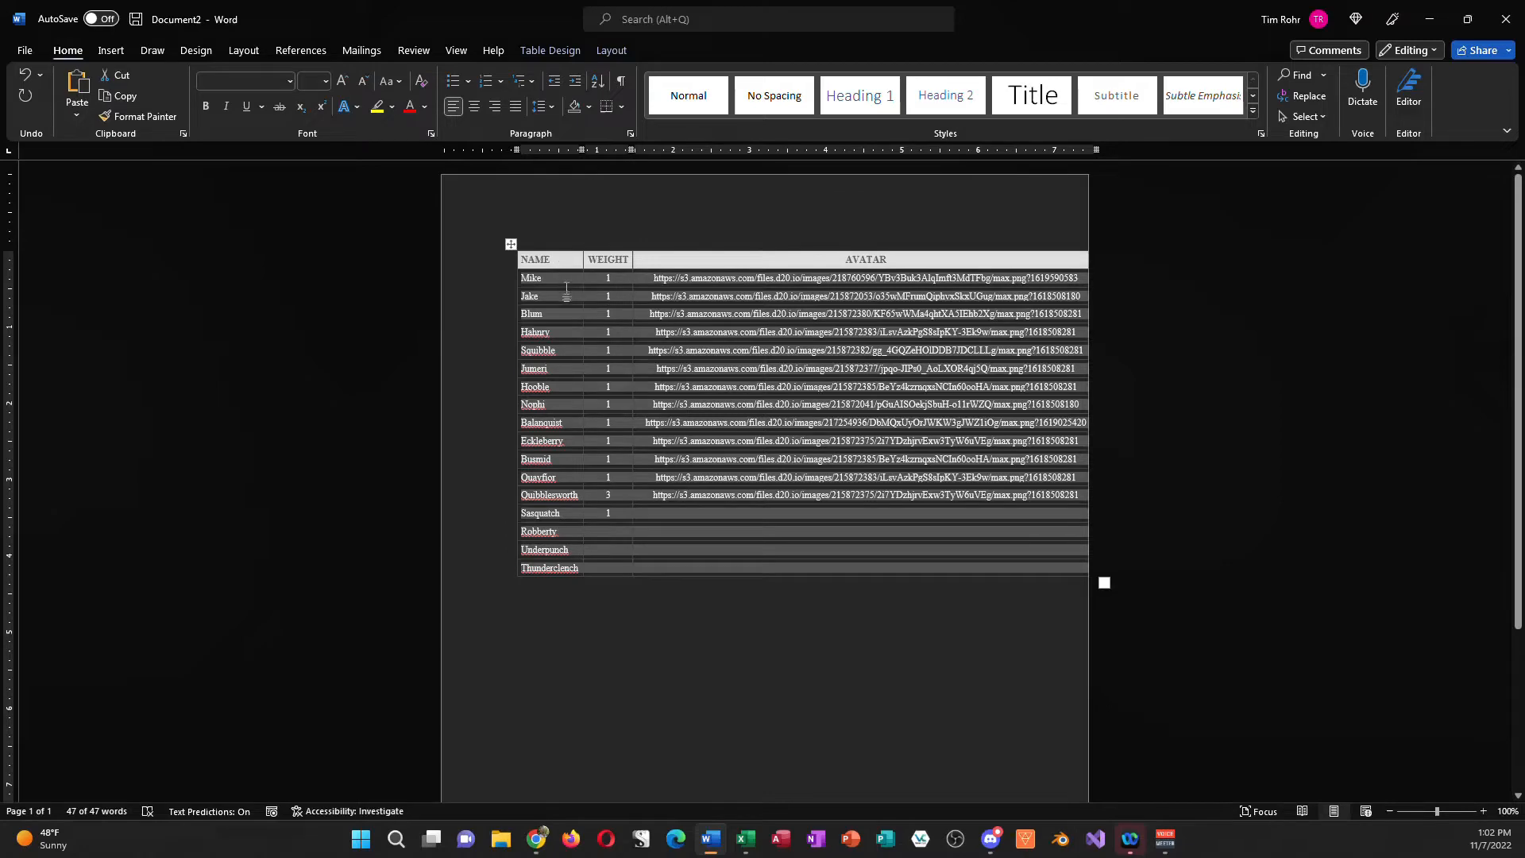
pyautogui.click(1428, 19)
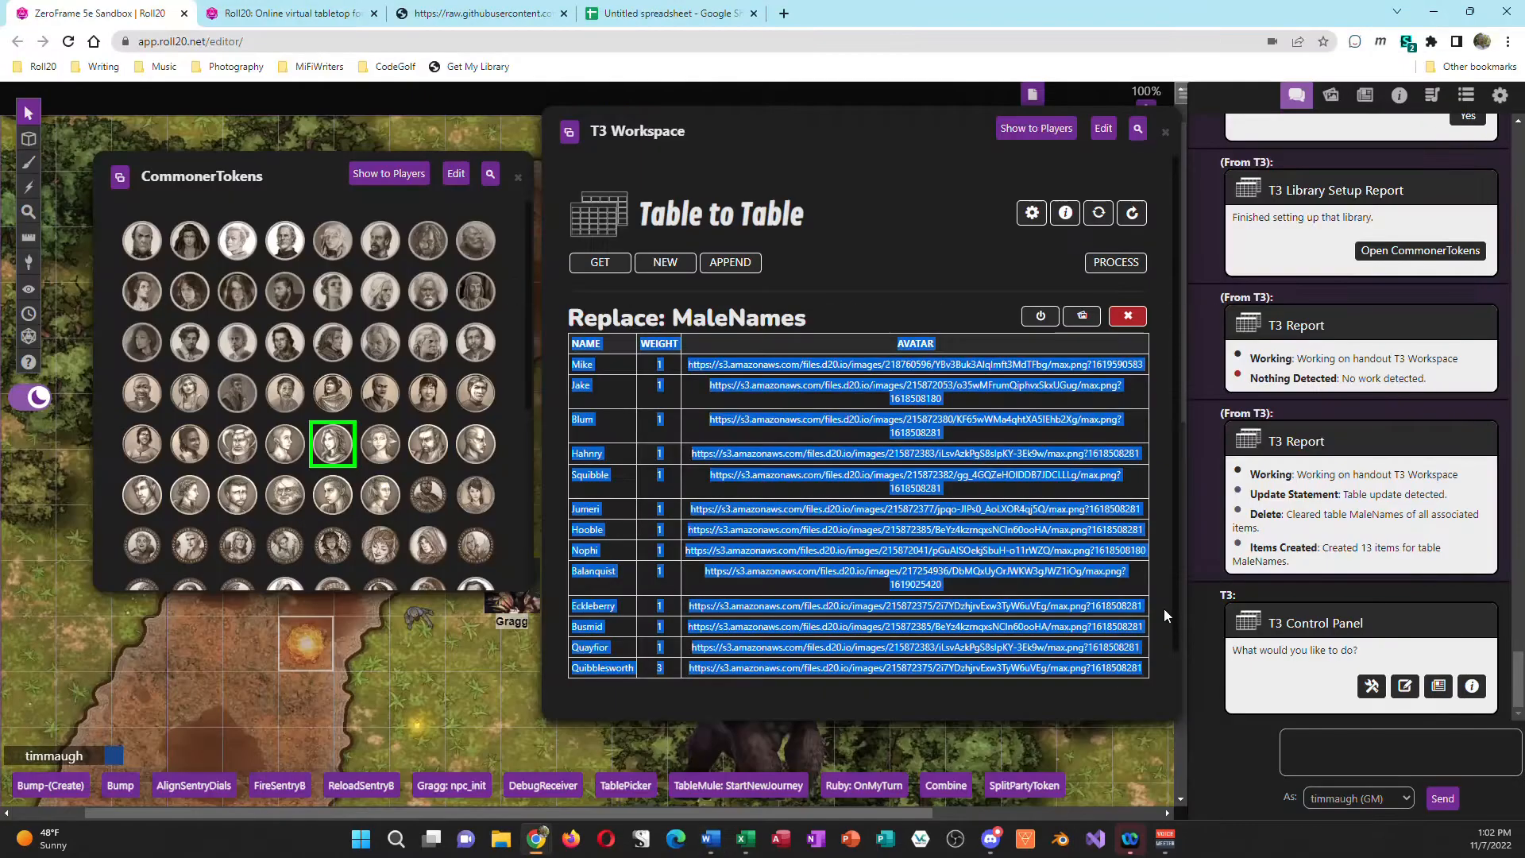
pyautogui.click(1103, 127)
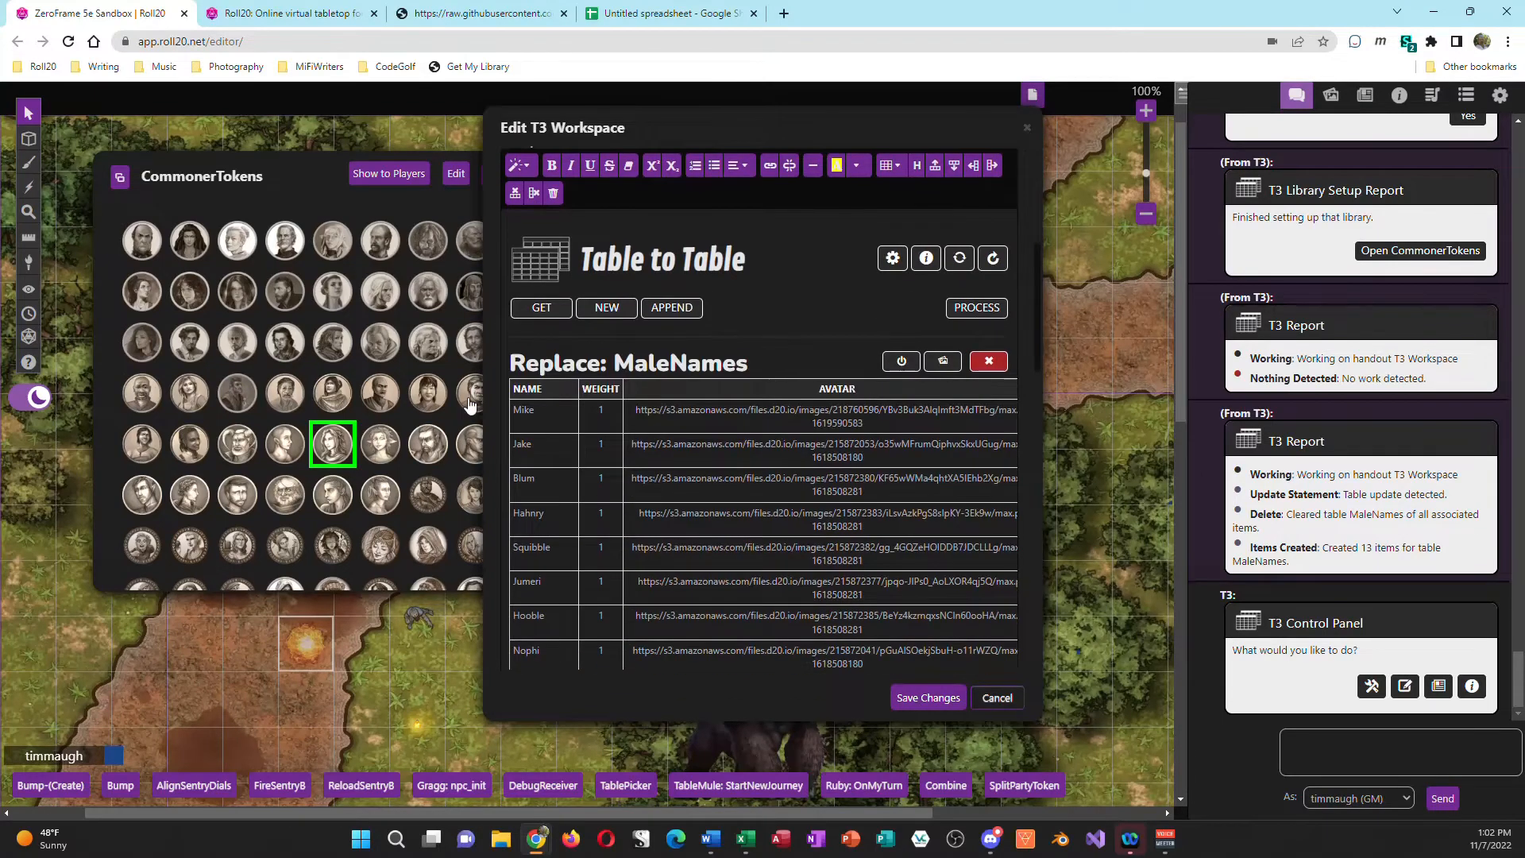
# Step: Replace the old table under Replace: MaleNames in the handout with the copied Word table and save the changes
pyautogui.moveTo(873, 403); pyautogui.dragTo(901, 611)
pyautogui.scroll(-4, 906, 608)
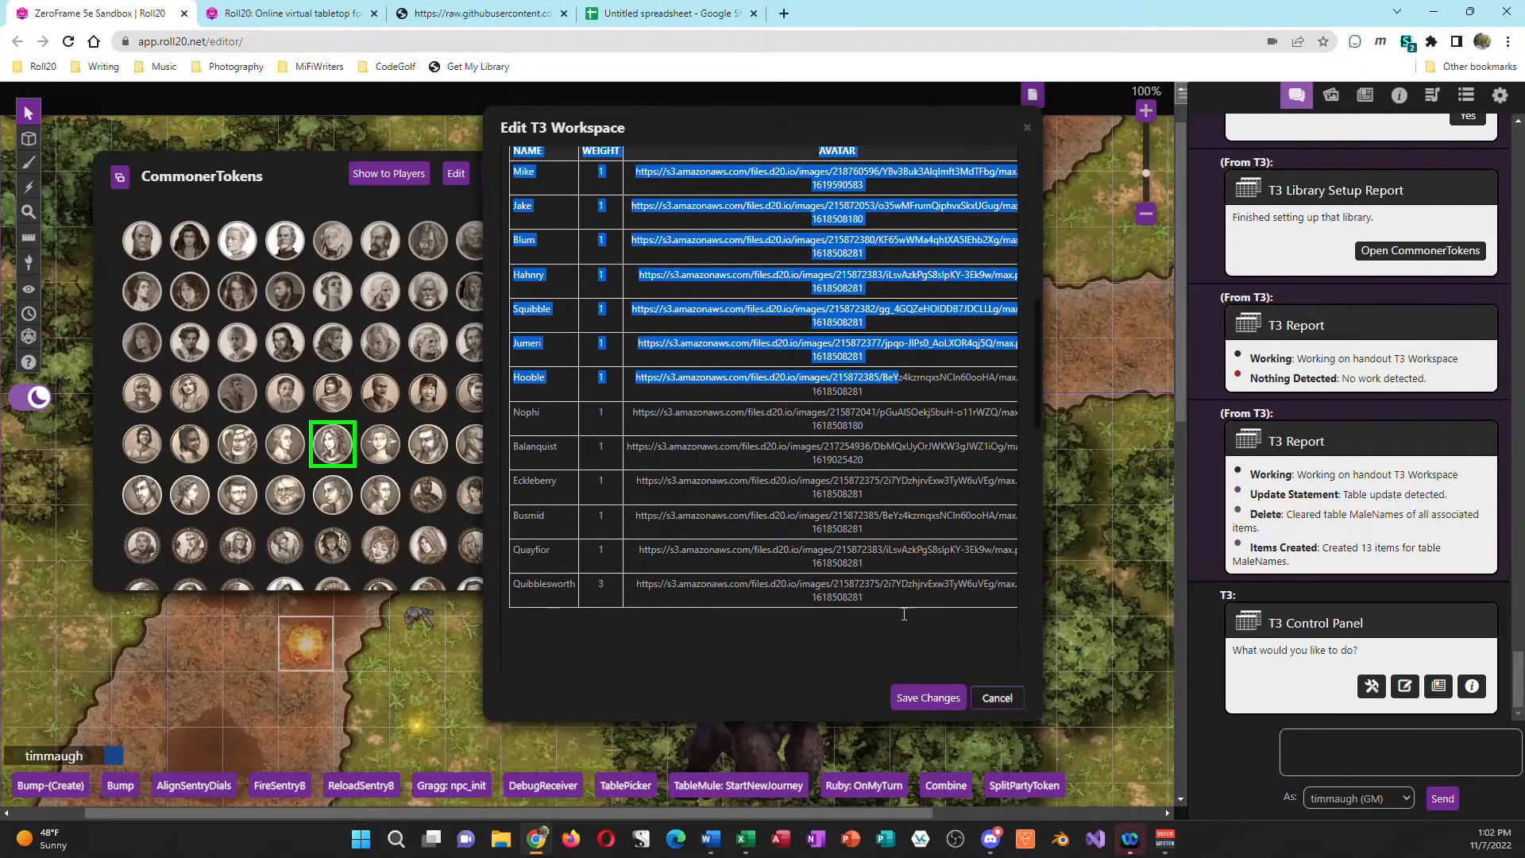
pyautogui.hotkey('ctrl', 'a')
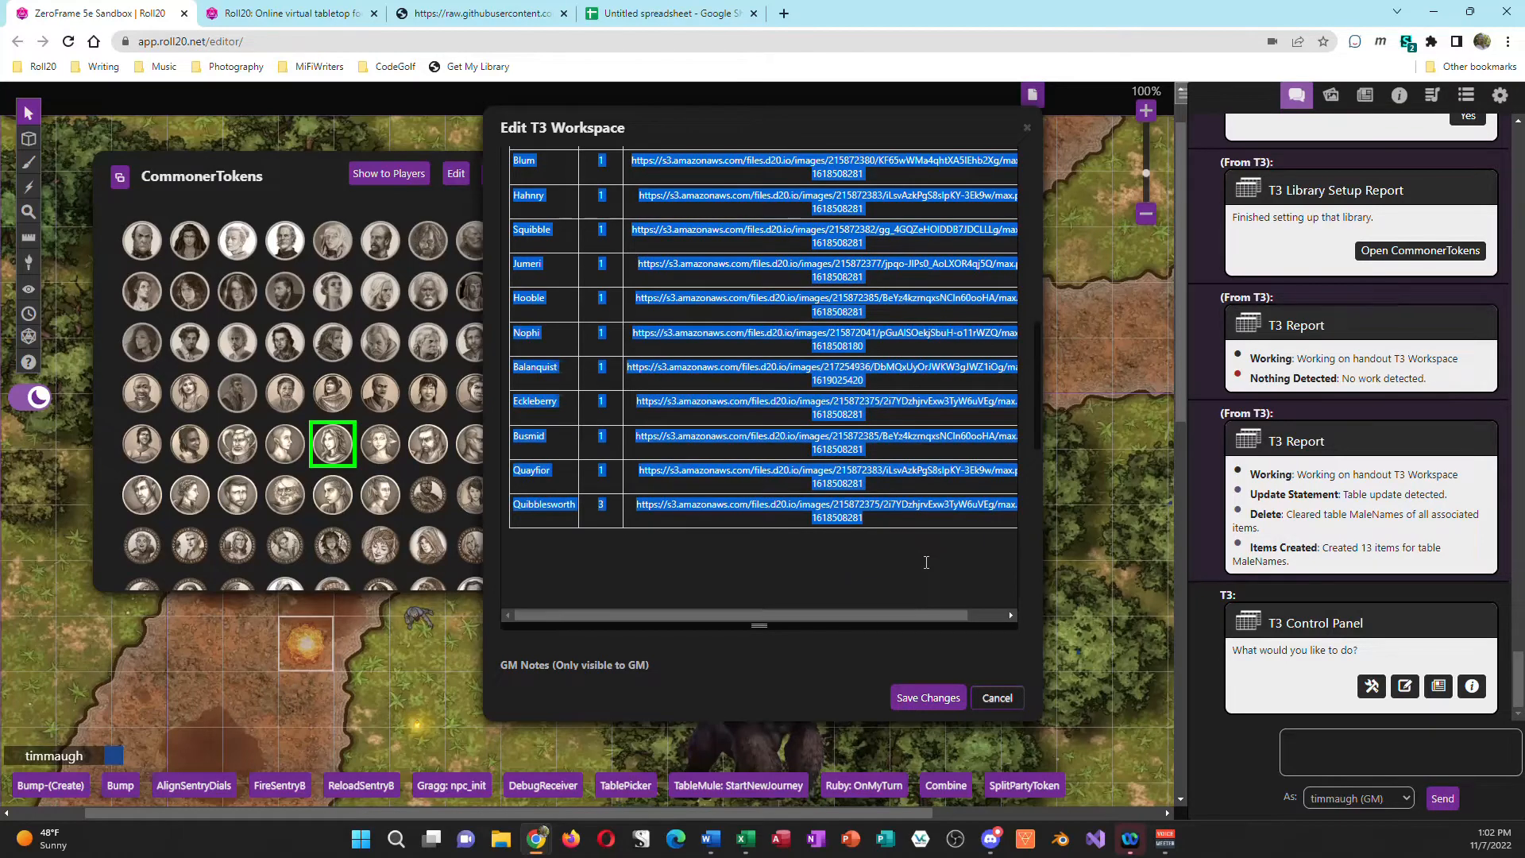
pyautogui.press('Delete')
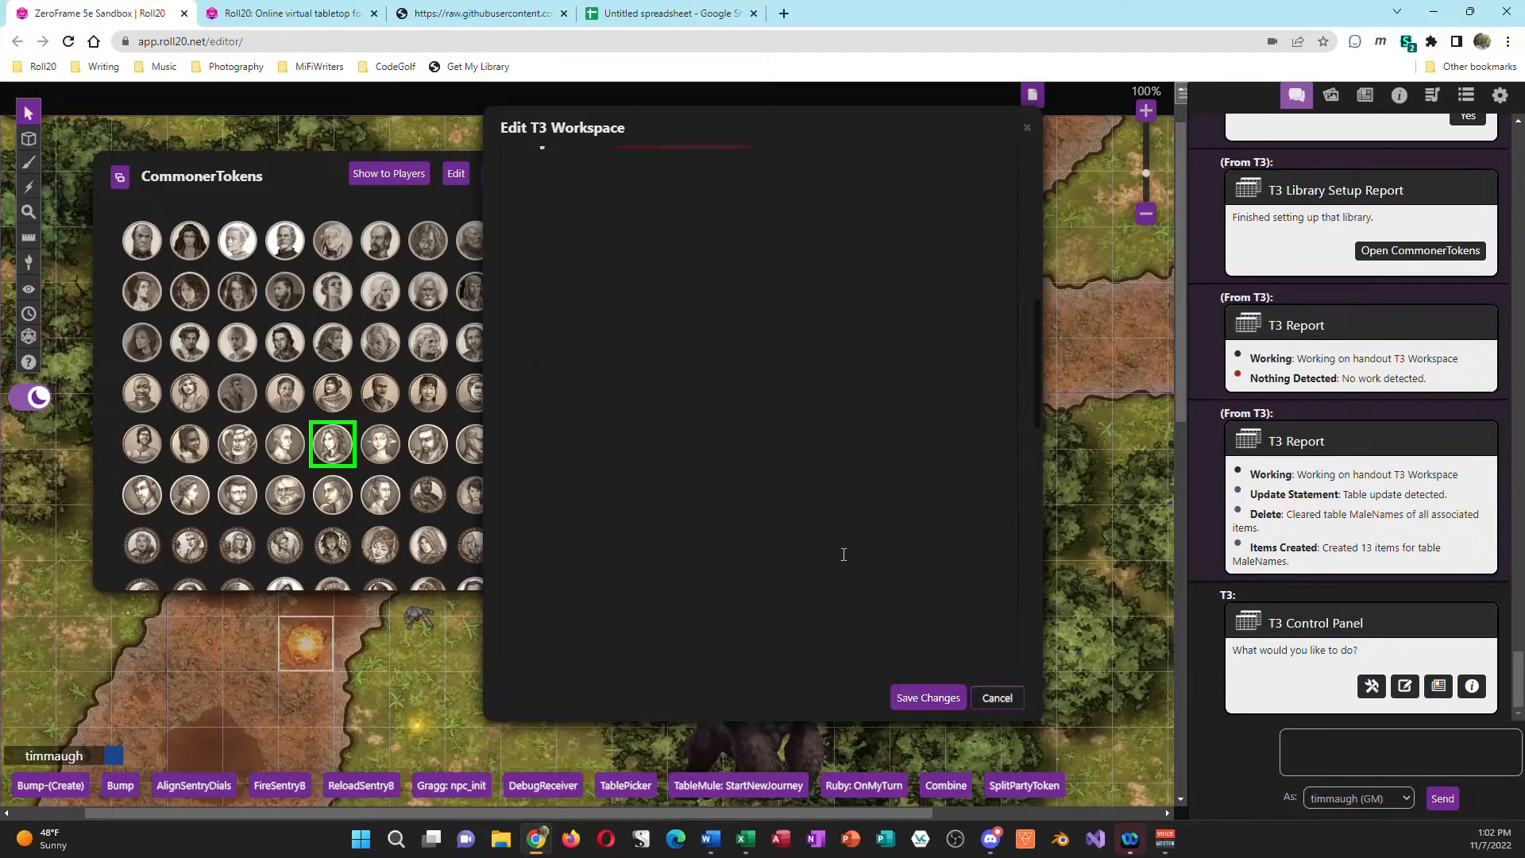
pyautogui.scroll(3, 843, 554)
pyautogui.hotkey('ctrl', 'v')
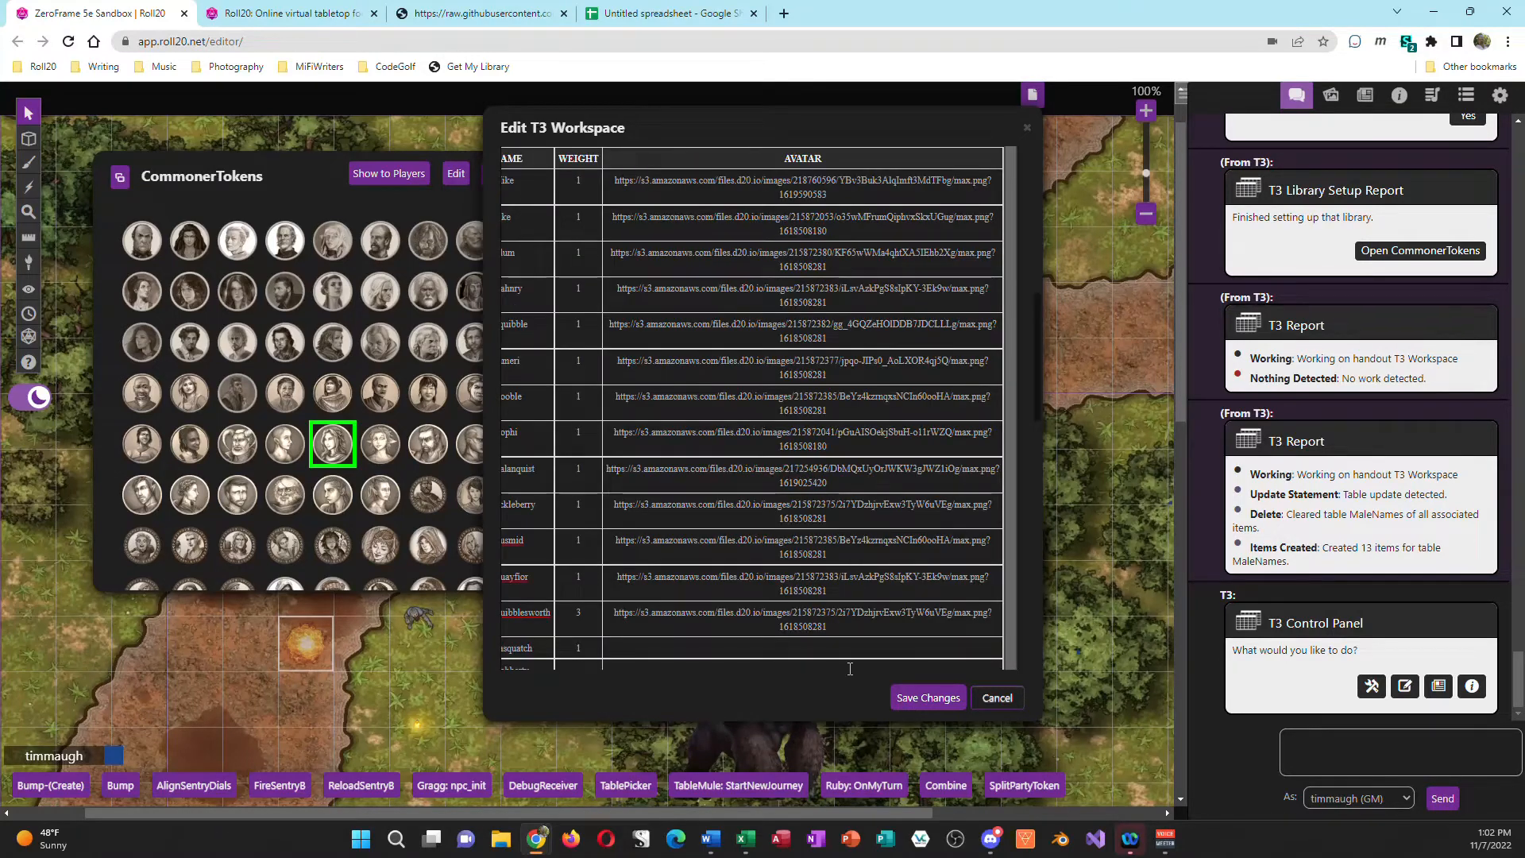
pyautogui.click(928, 697)
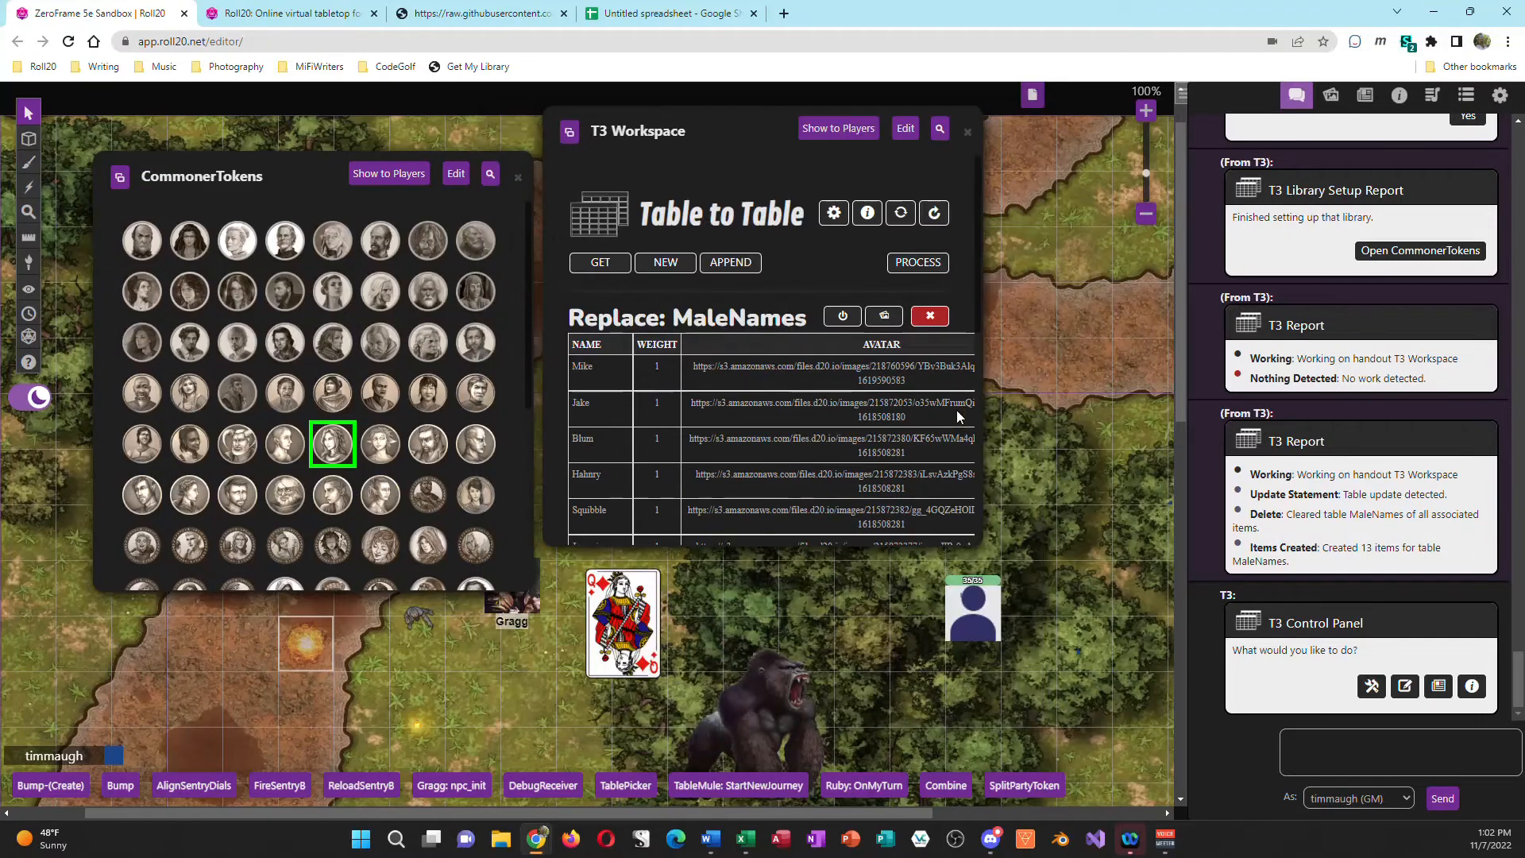
# Step: Widen the workspace window, process the MaleNames replacement, and check the number of items created in the T3 Report
pyautogui.moveTo(982, 350); pyautogui.dragTo(1125, 315)
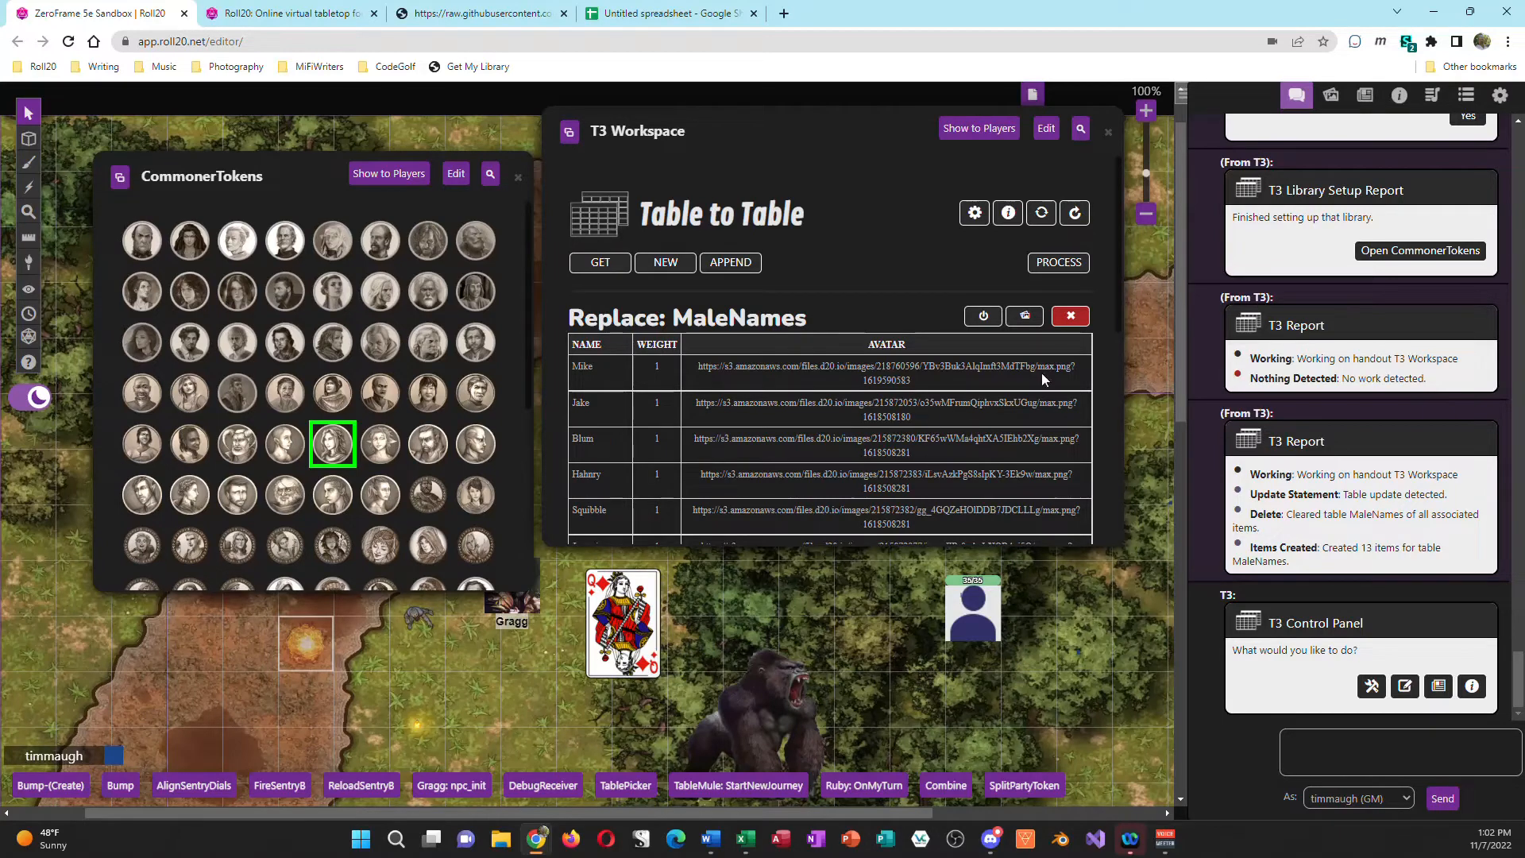
pyautogui.click(1059, 262)
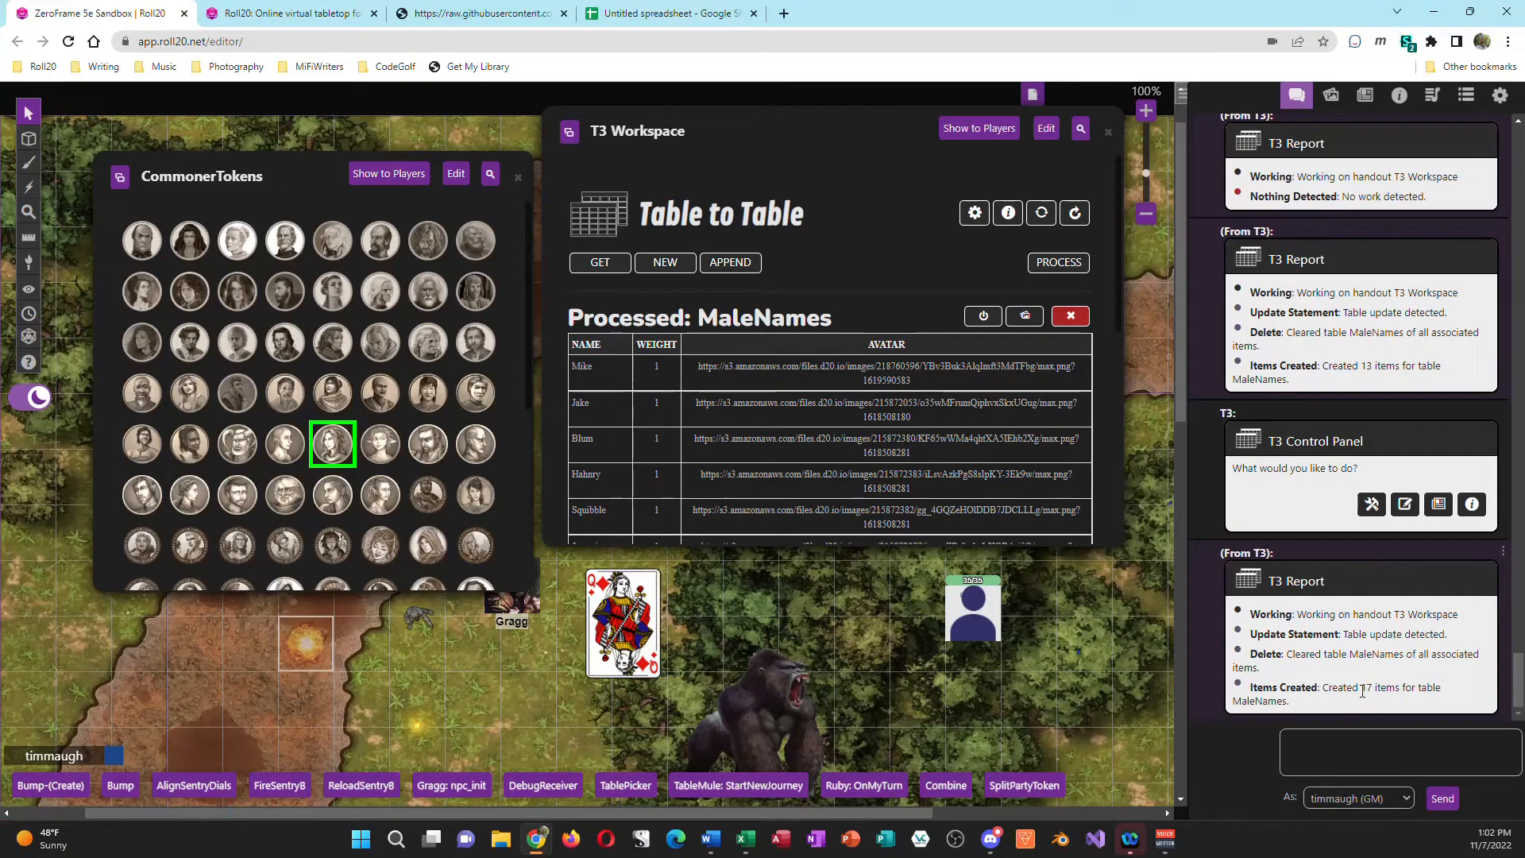
pyautogui.doubleClick(1368, 688)
pyautogui.moveTo(1387, 692); pyautogui.dragTo(1419, 690)
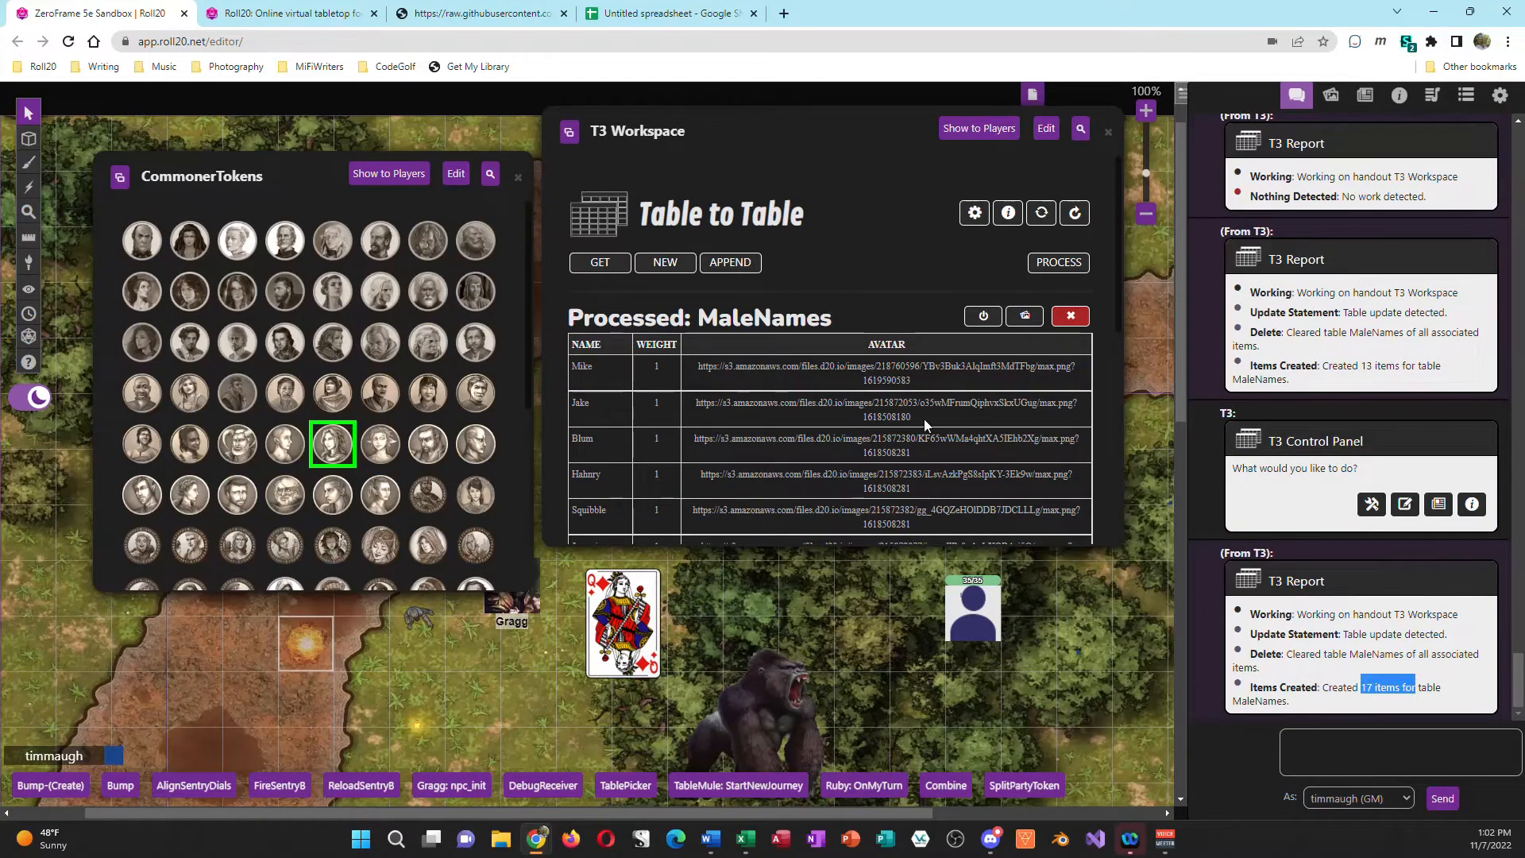
# Step: Remove the processed MaleNames entry from the workspace and load the MaleNames table again for replacement, down to its newly added names
pyautogui.click(1061, 320)
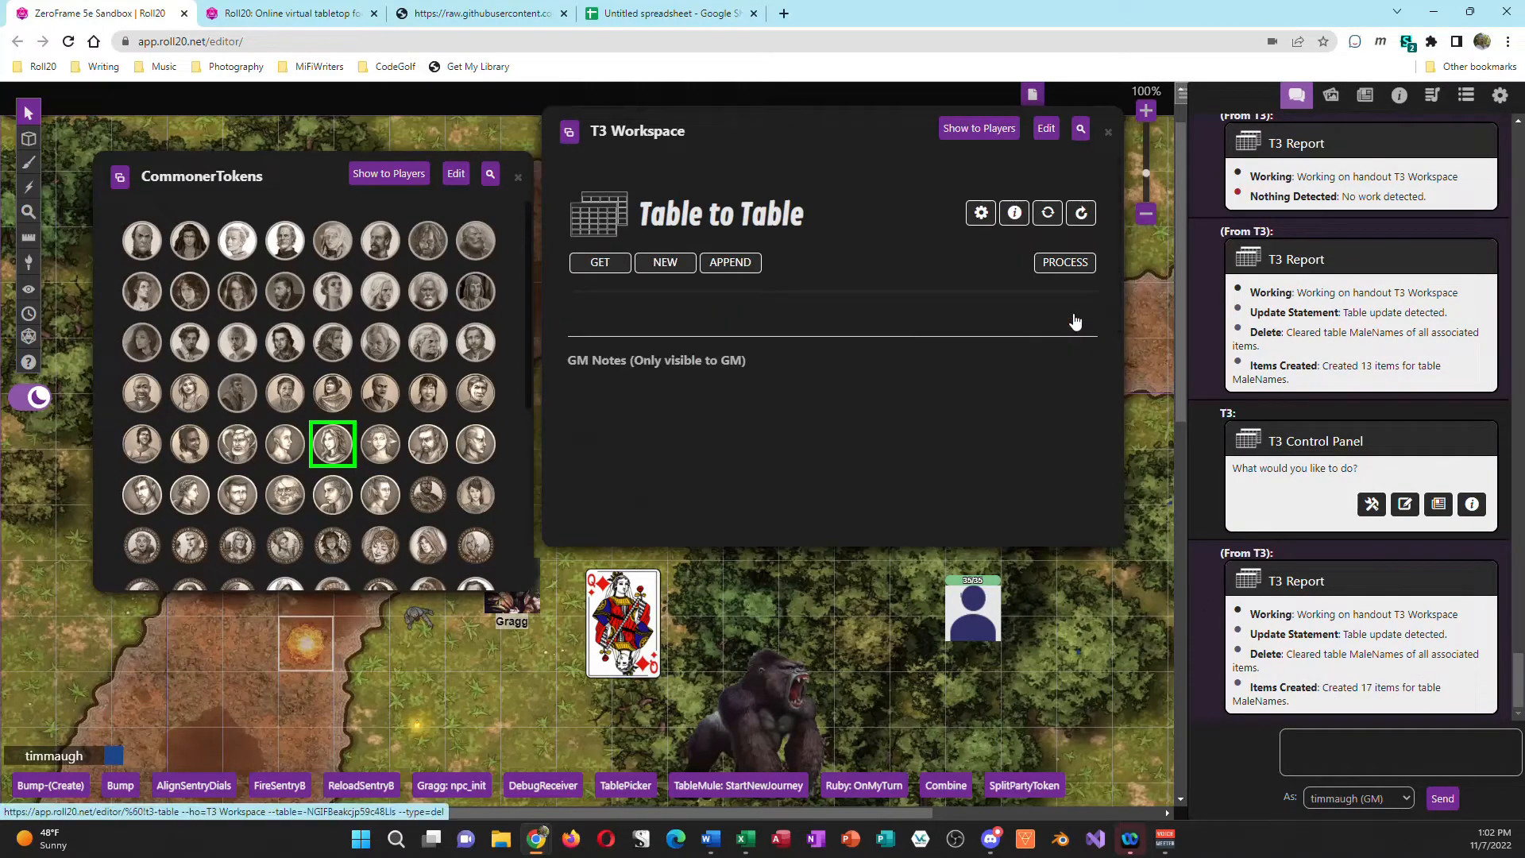
pyautogui.click(598, 267)
pyautogui.click(802, 438)
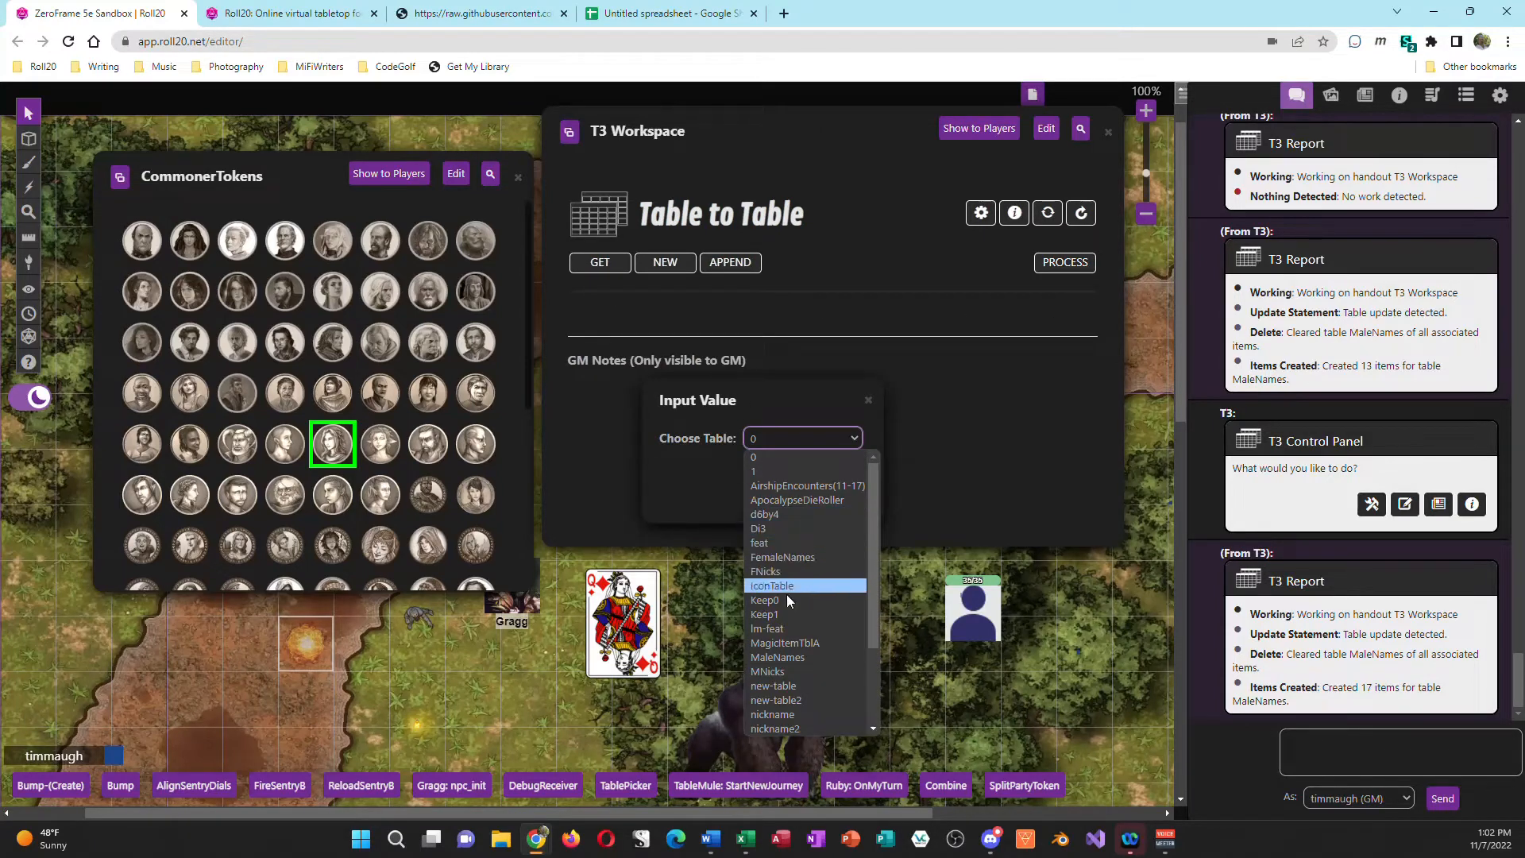
pyautogui.click(781, 656)
pyautogui.click(798, 500)
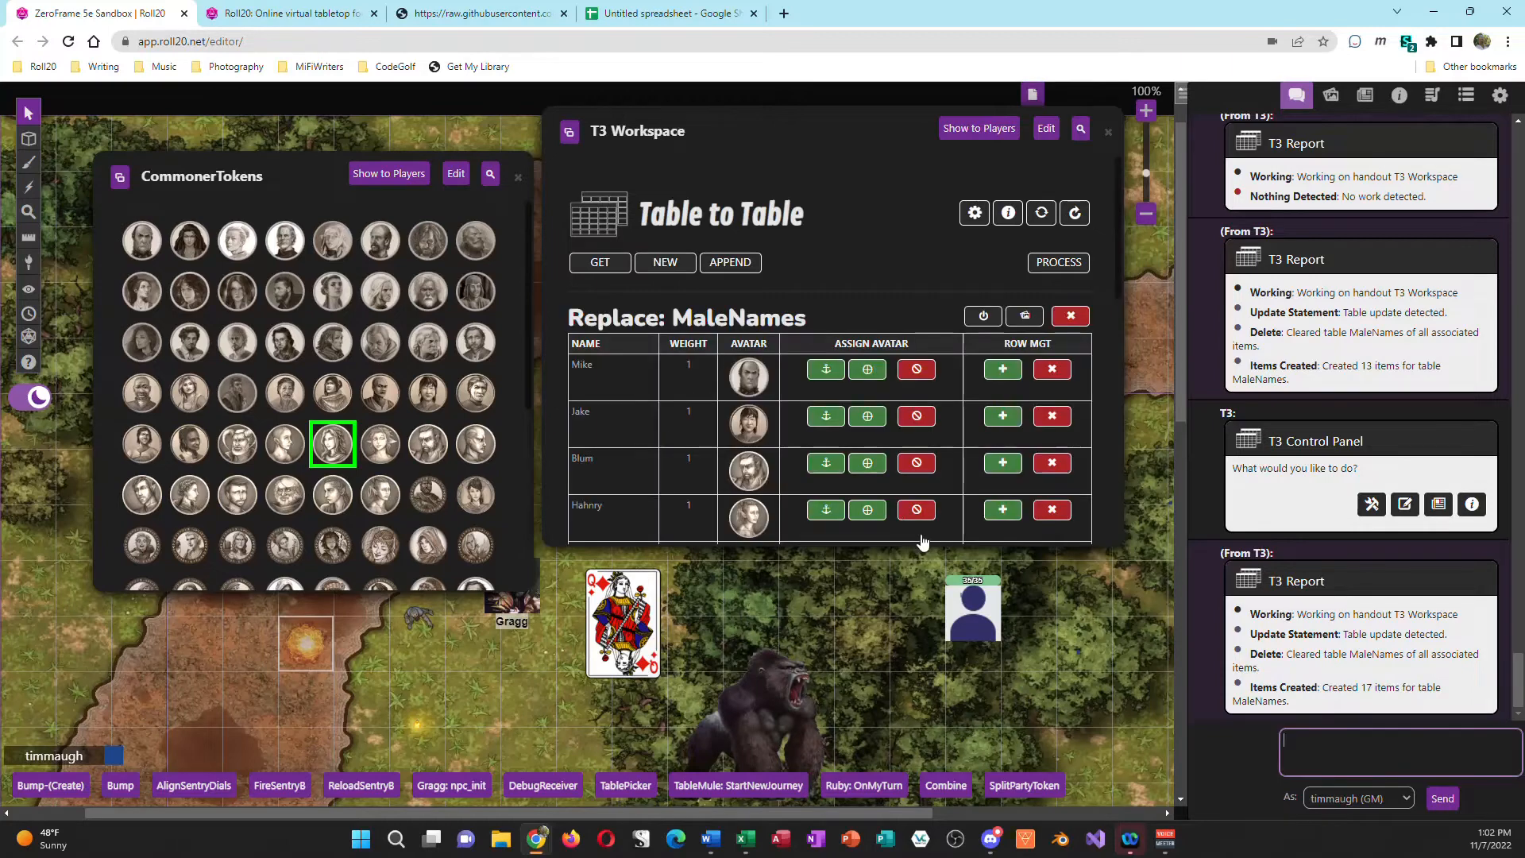
pyautogui.scroll(-6, 832, 551)
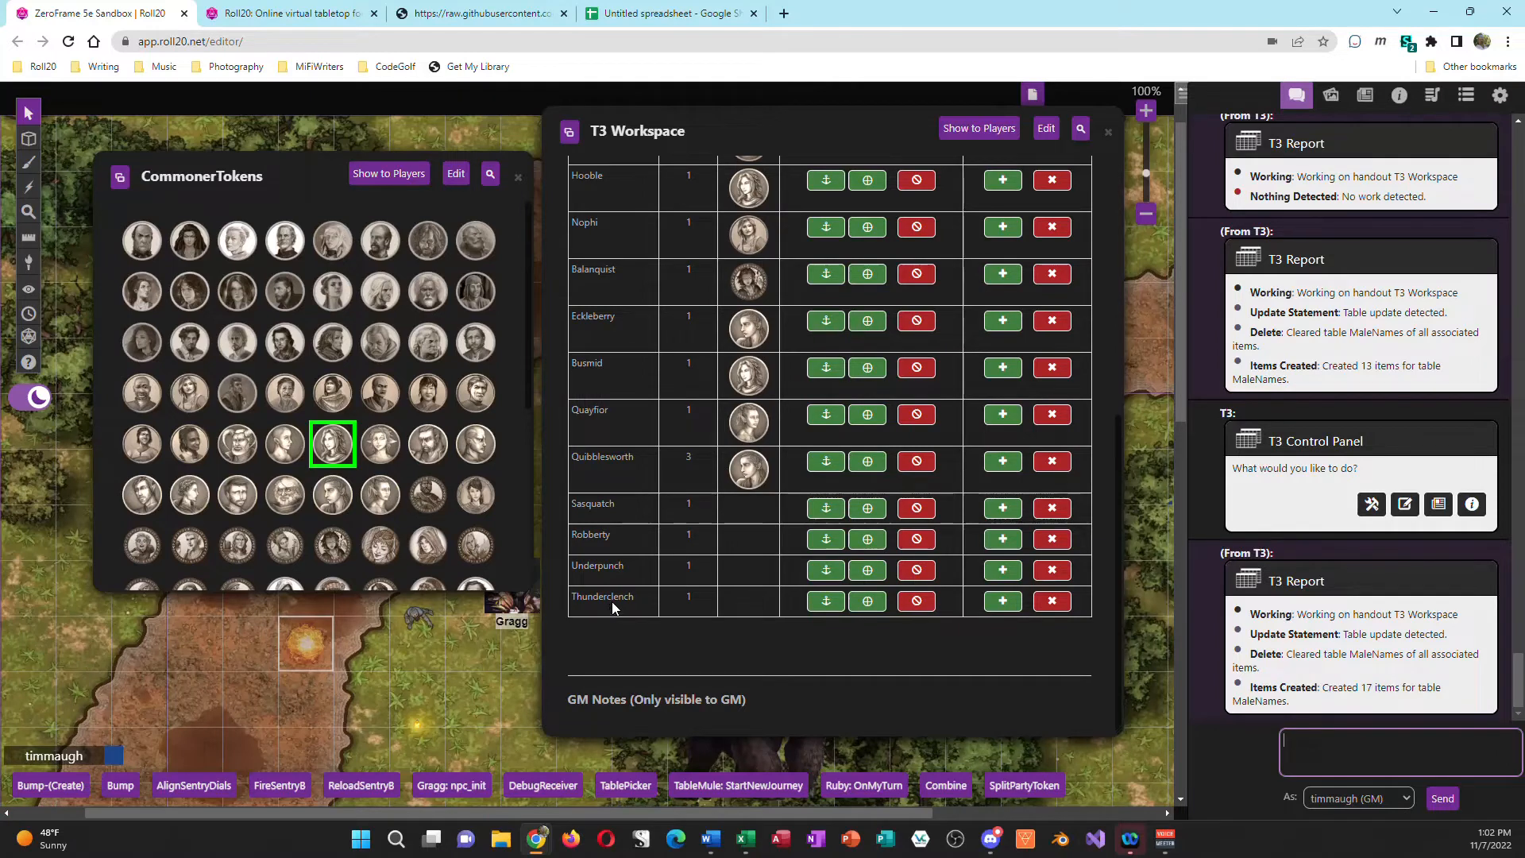
# Step: Assign a different avatar from the CommonerTokens handout to each of Sasquatch, Robberty, Underpunch and Thunderclench
pyautogui.click(236, 393)
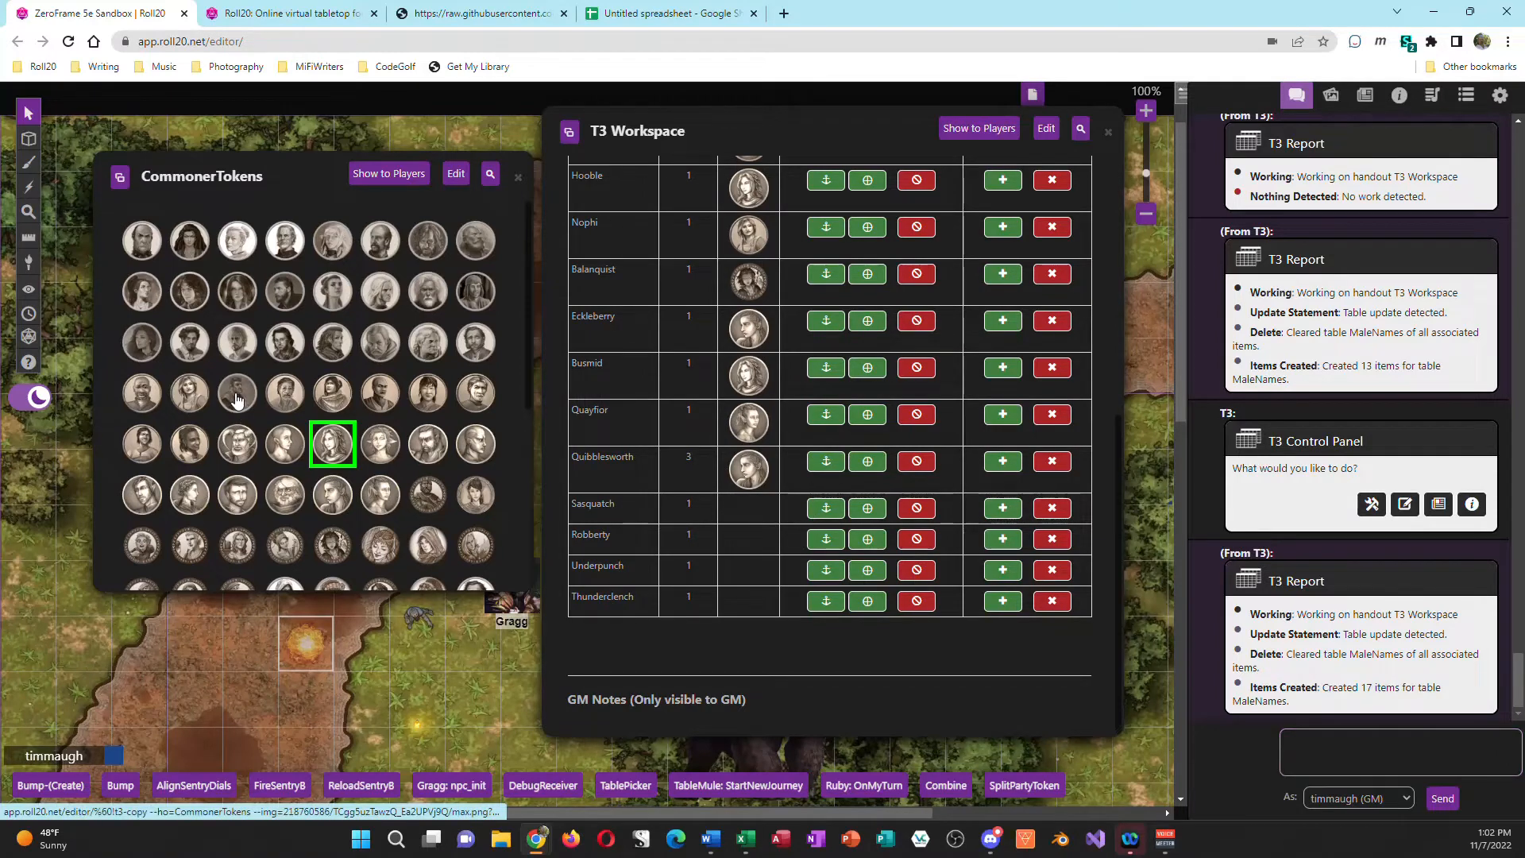
pyautogui.click(827, 509)
pyautogui.click(284, 494)
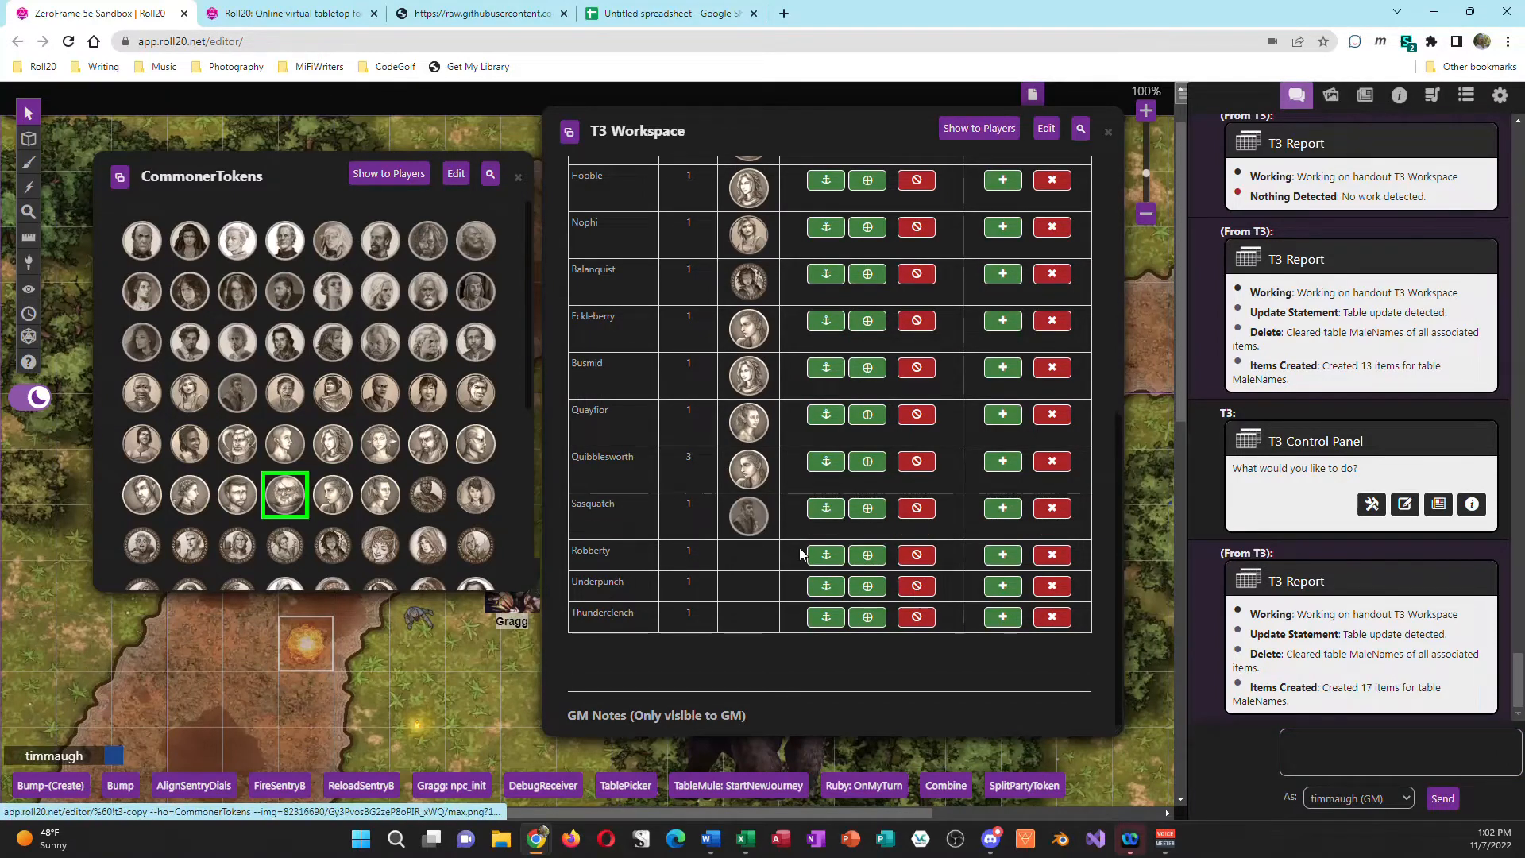
pyautogui.click(826, 555)
pyautogui.click(379, 495)
pyautogui.click(826, 602)
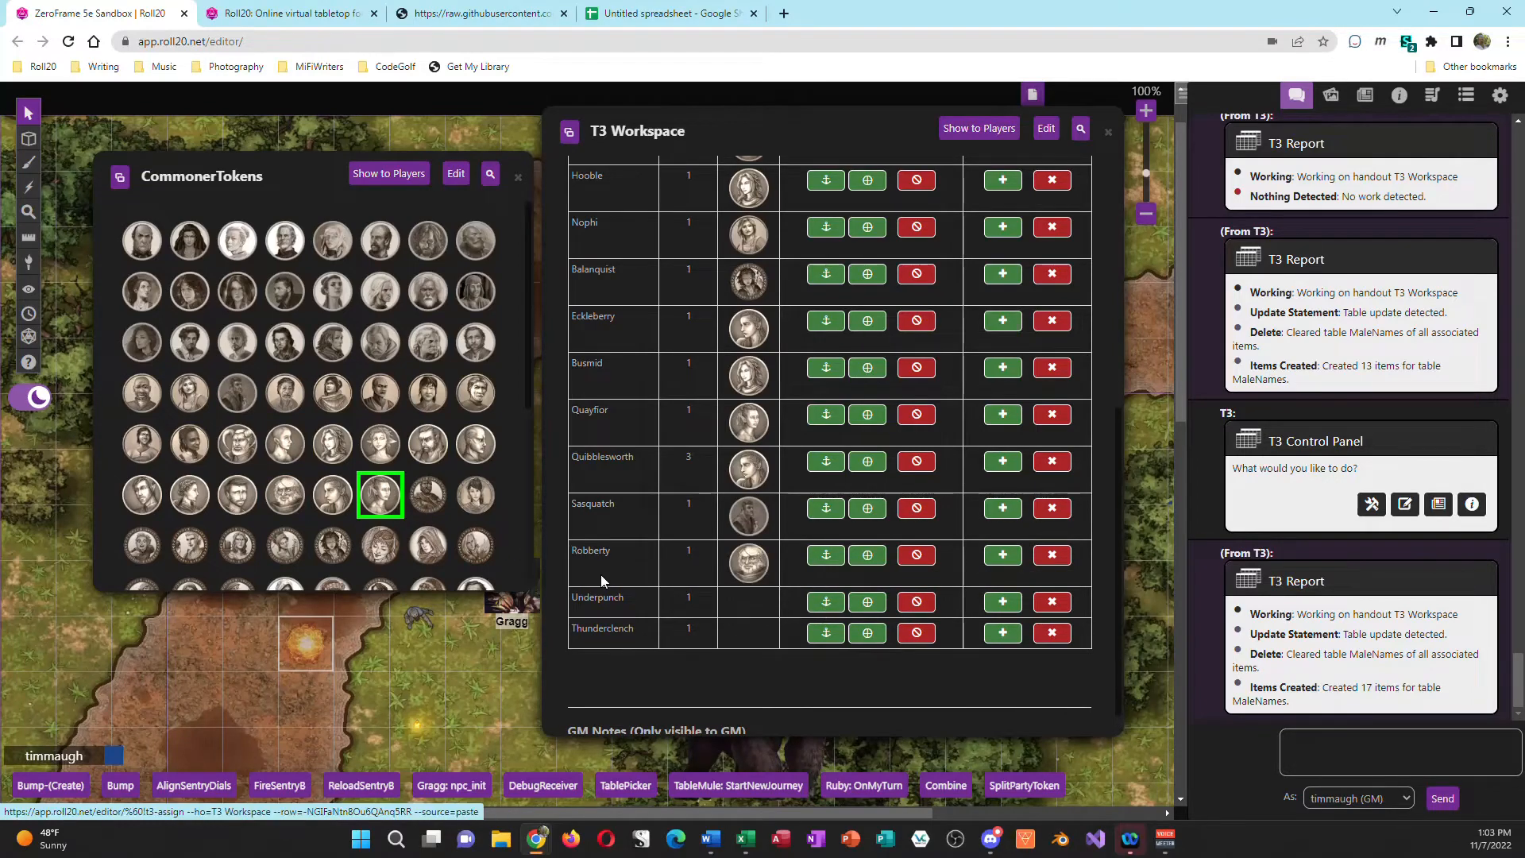
pyautogui.click(427, 545)
pyautogui.click(827, 648)
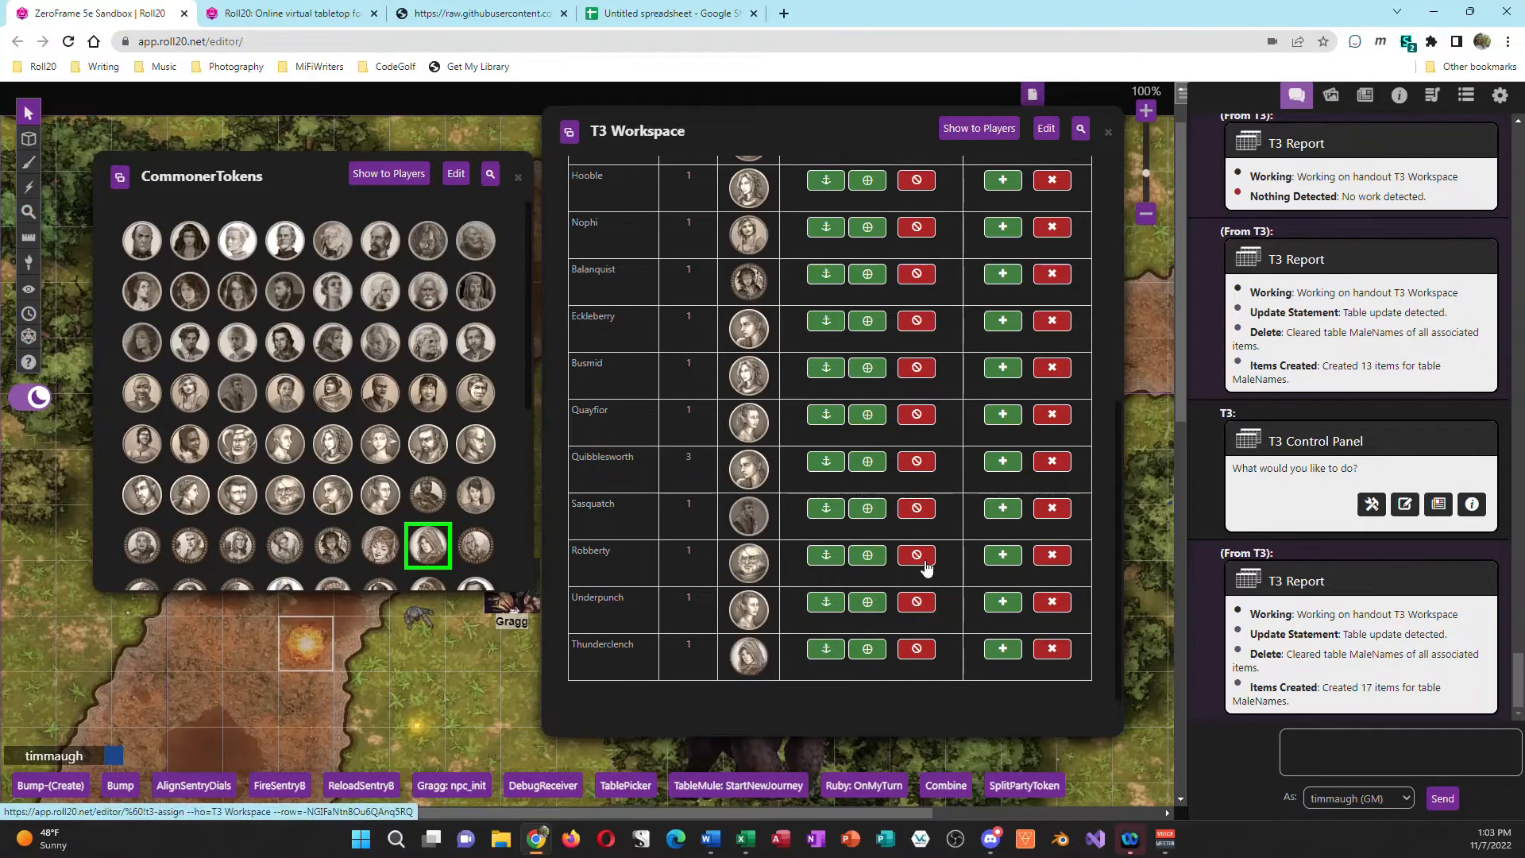
# Step: Process the MaleNames replacement with its new avatars and remove the processed entry from the workspace
pyautogui.click(1073, 268)
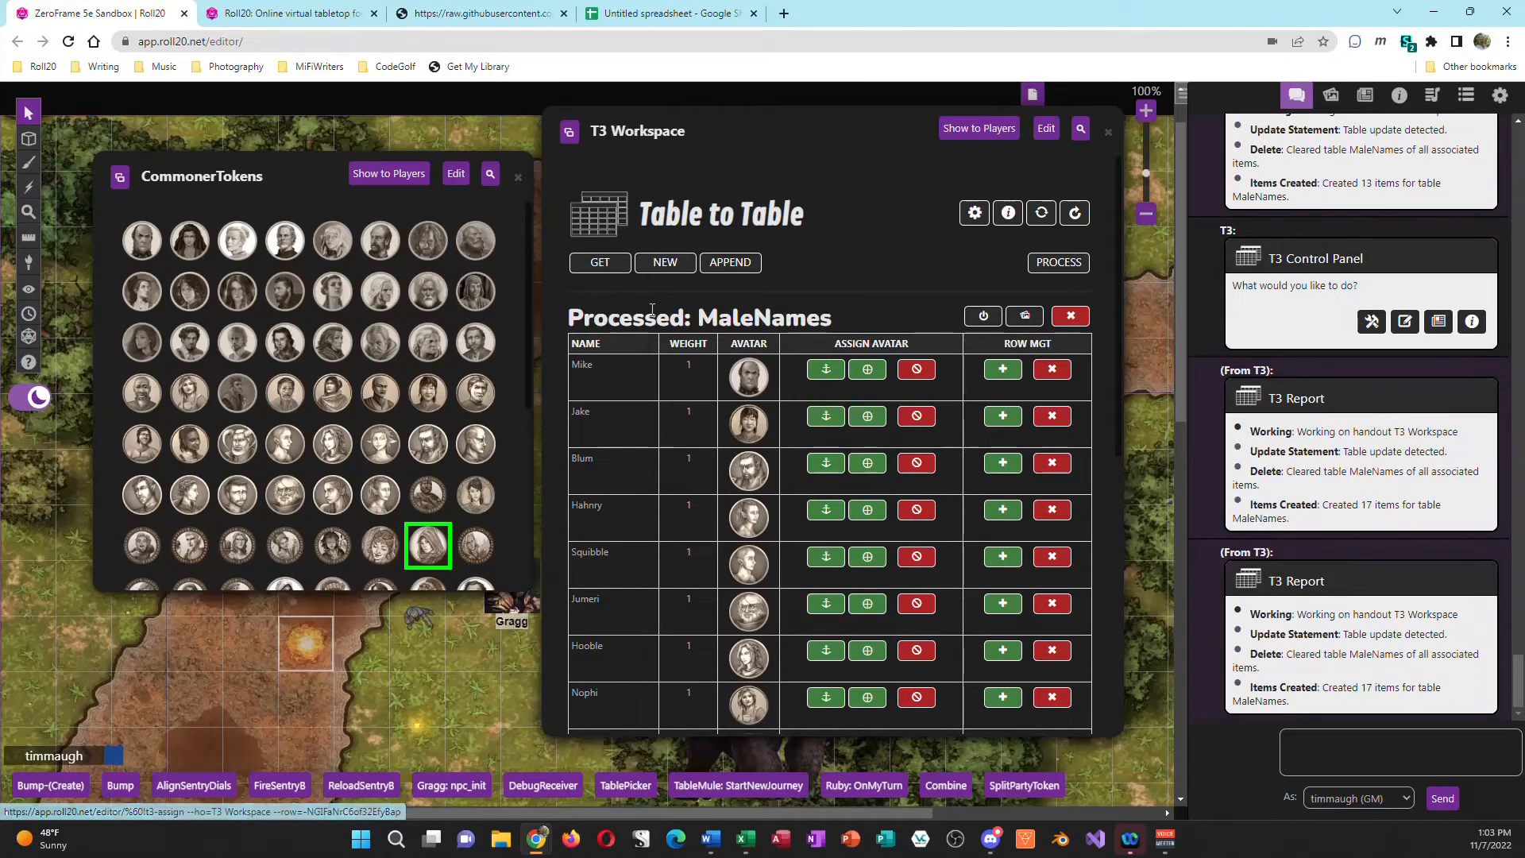
pyautogui.moveTo(1362, 687); pyautogui.dragTo(1442, 688)
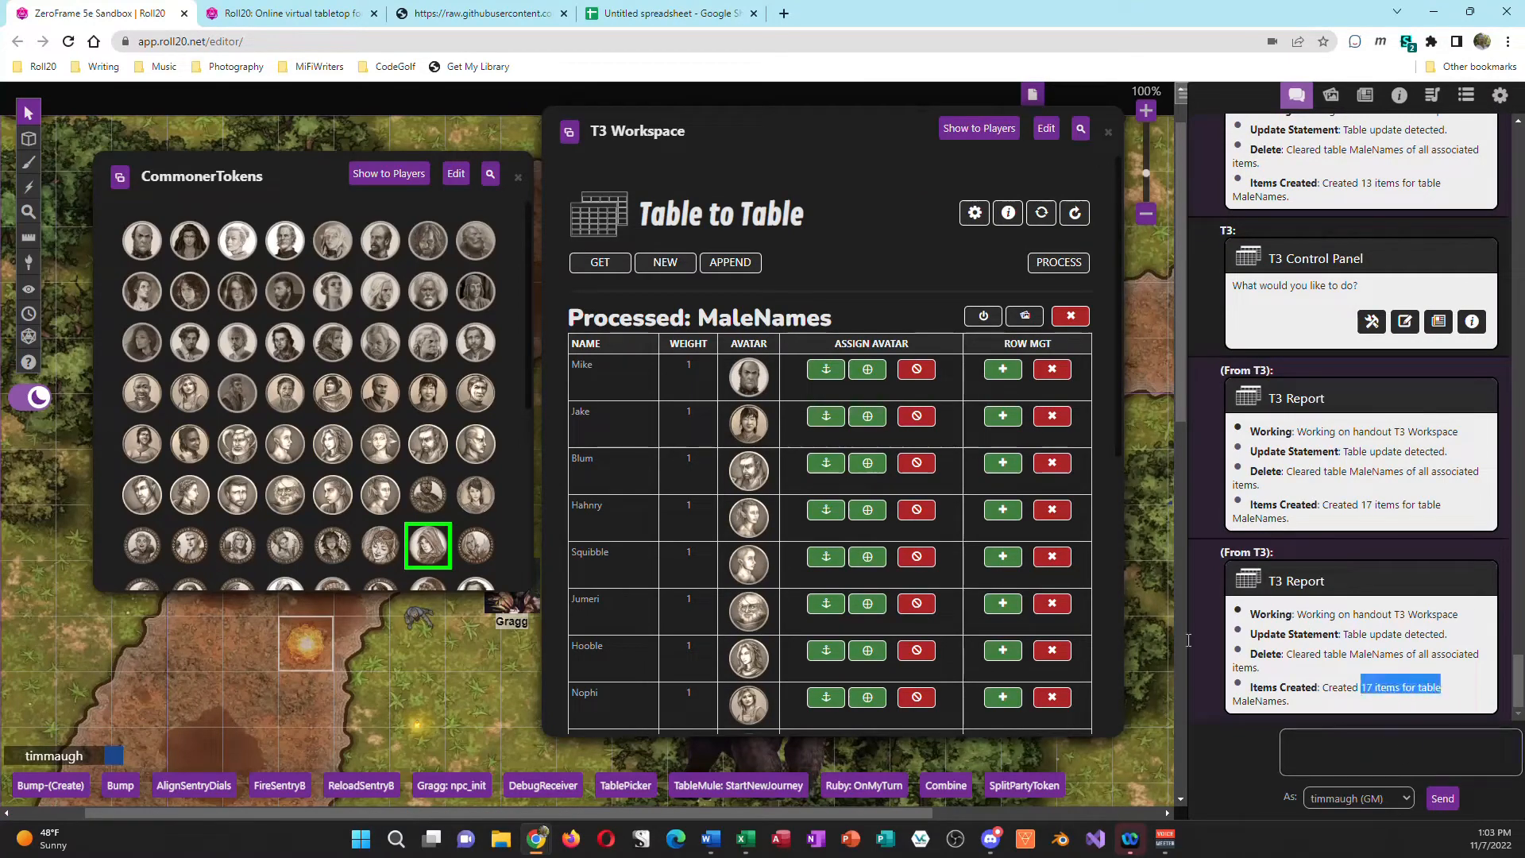
pyautogui.click(1076, 316)
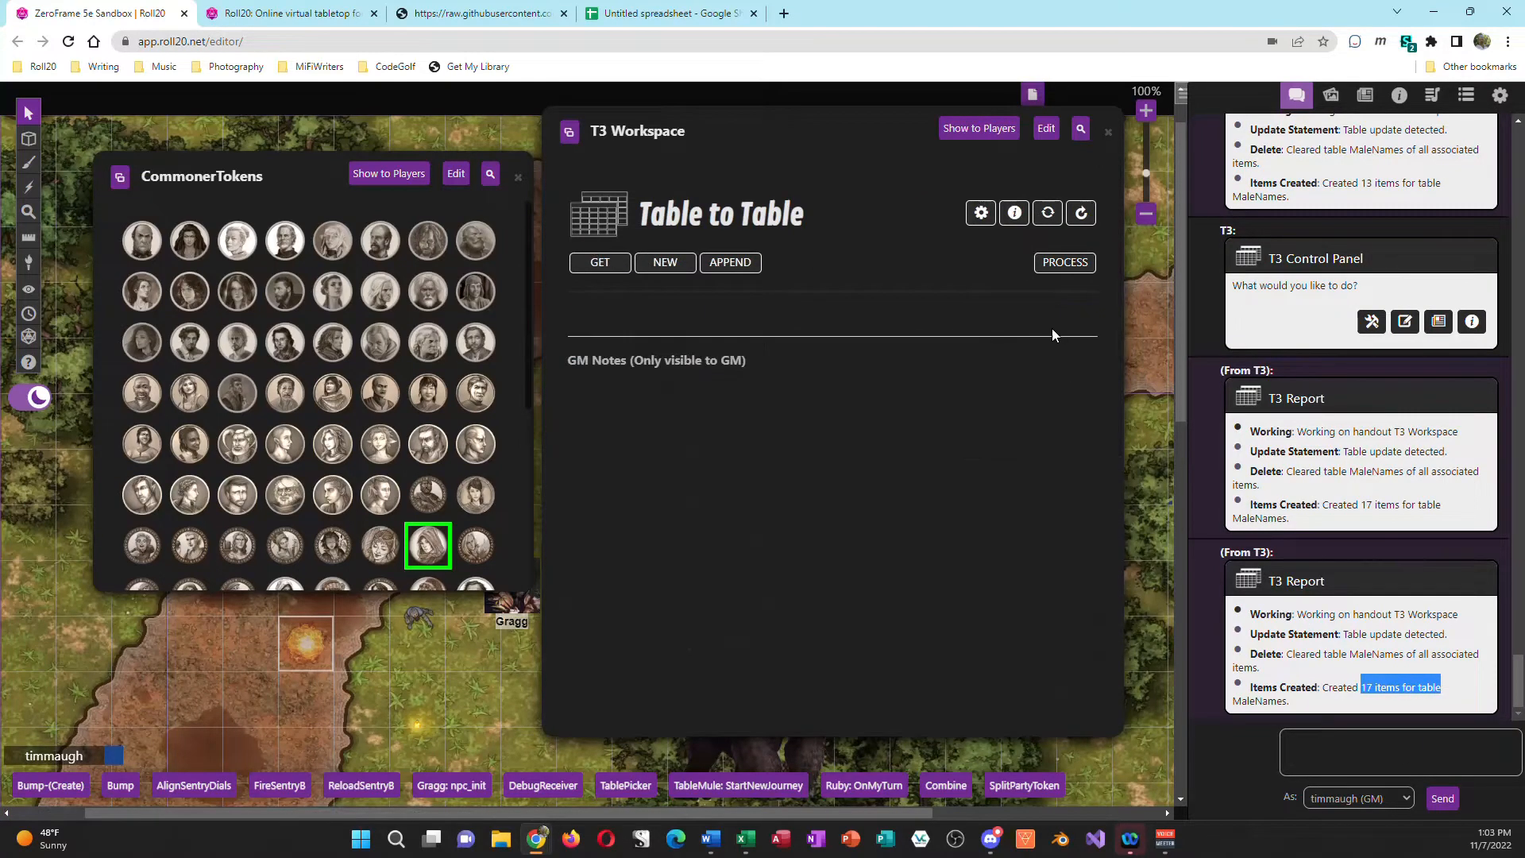
# Step: Reload the MaleNames table into the empty workspace and review its avatars through the last row
pyautogui.click(601, 264)
pyautogui.click(825, 439)
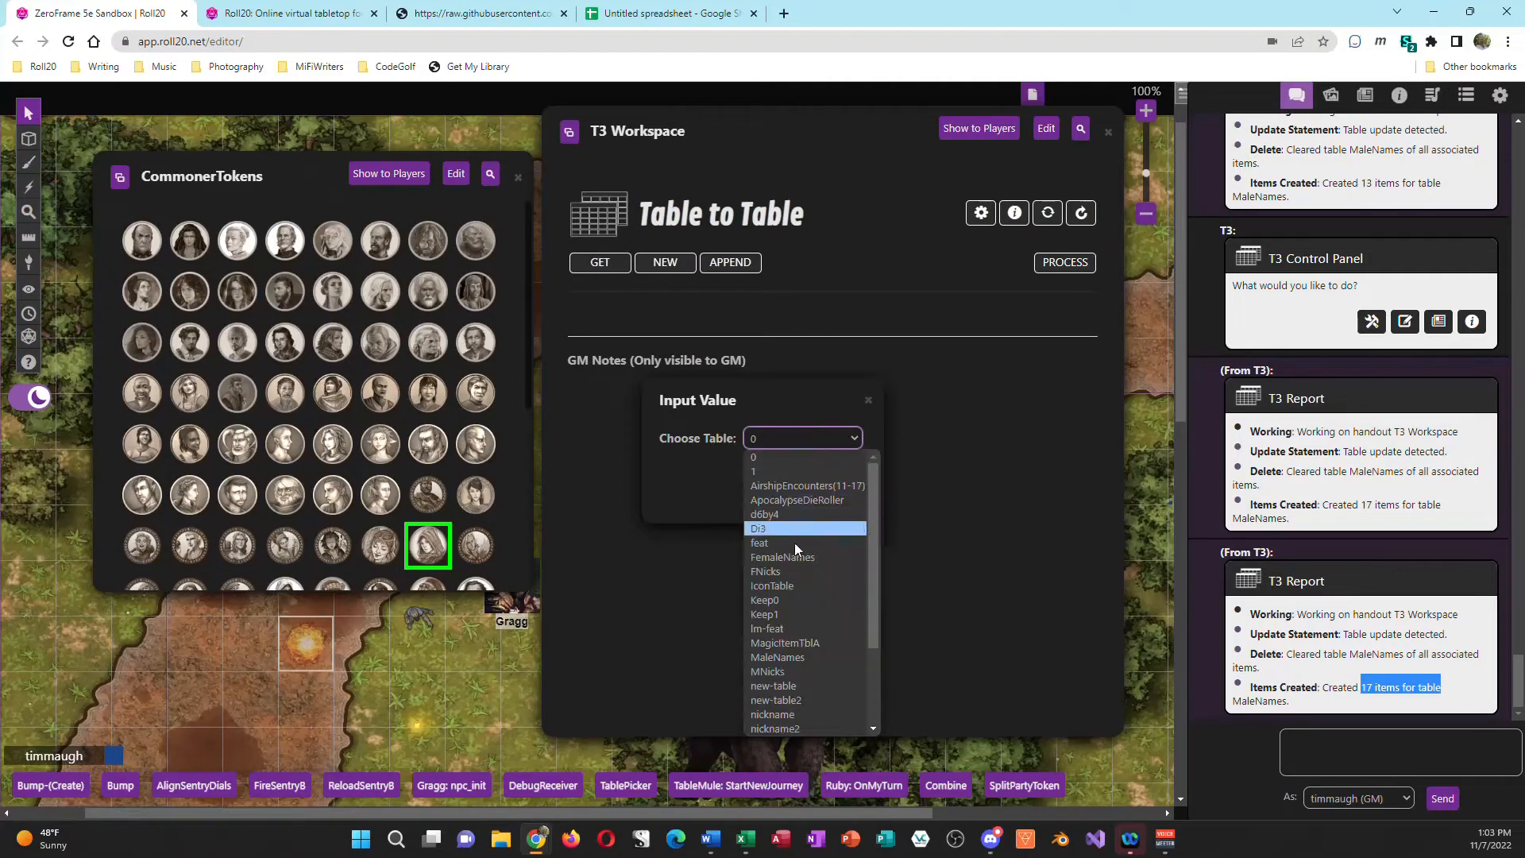
pyautogui.click(798, 658)
pyautogui.click(794, 497)
pyautogui.scroll(-1, 874, 480)
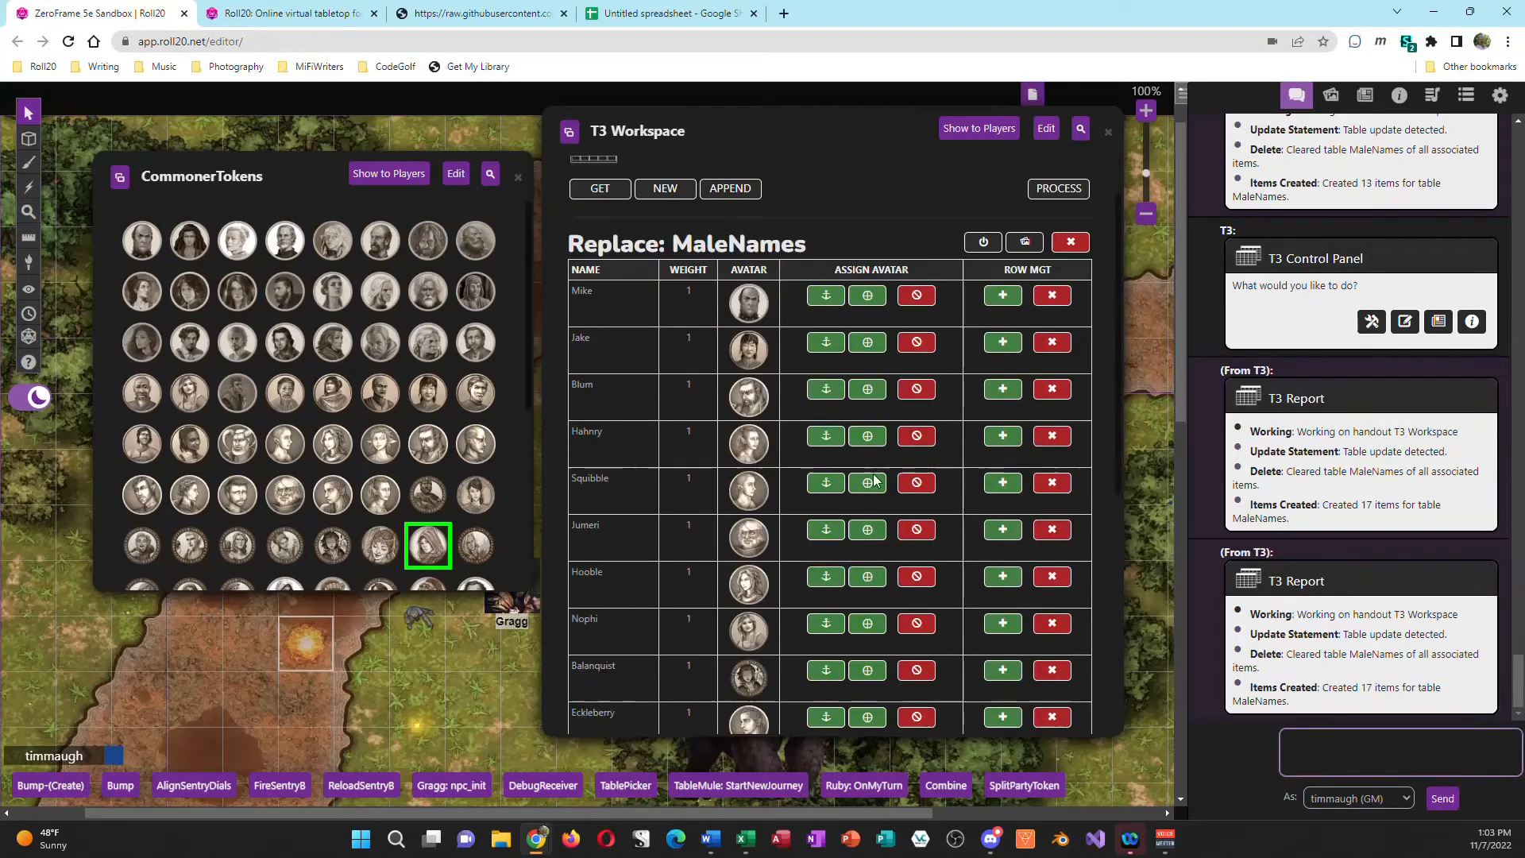
pyautogui.scroll(-6, 874, 480)
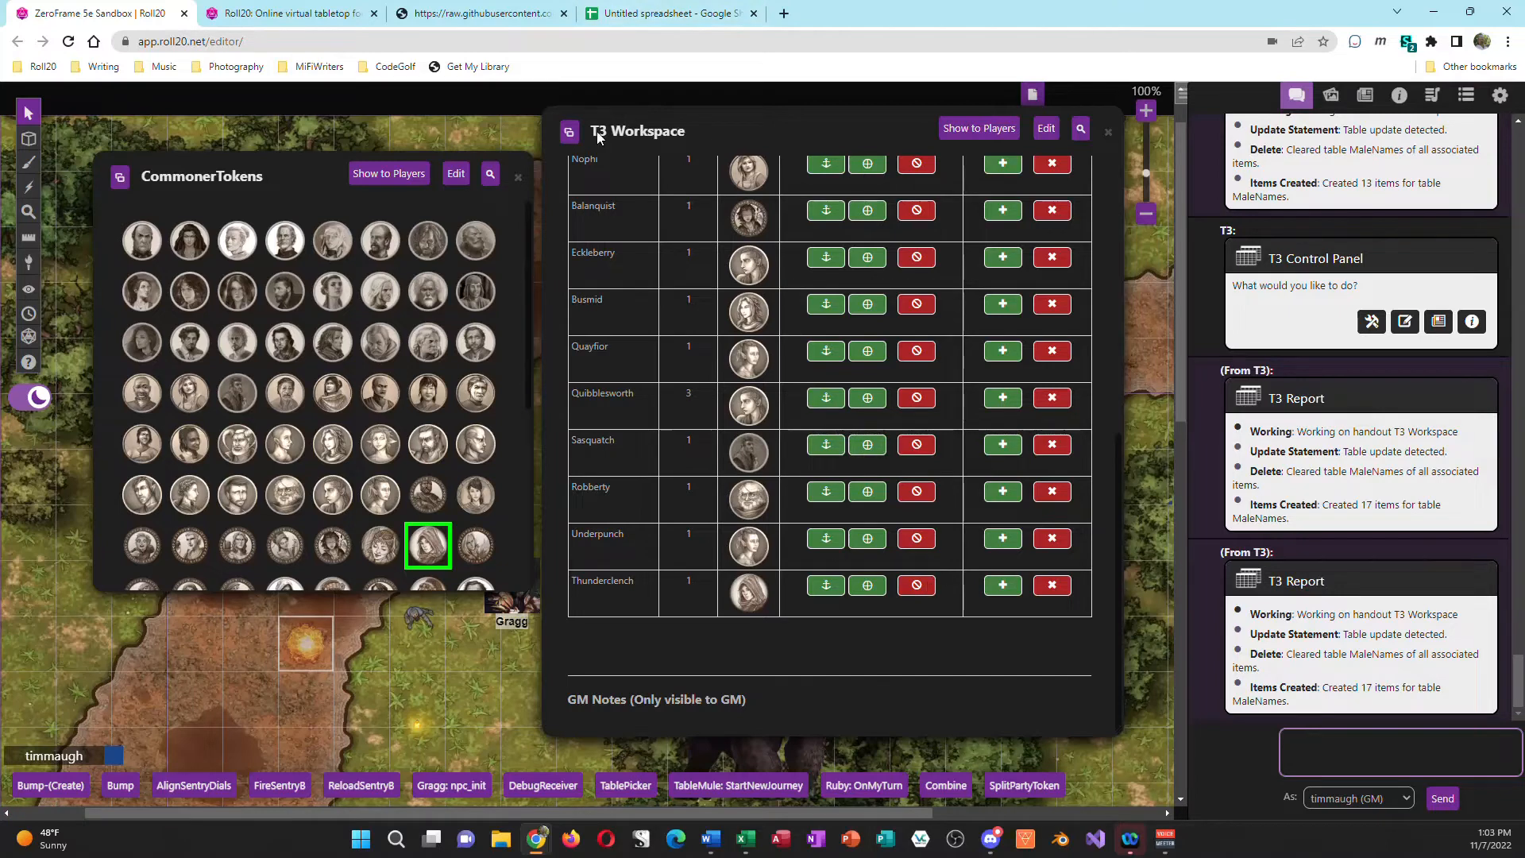
pyautogui.click(651, 13)
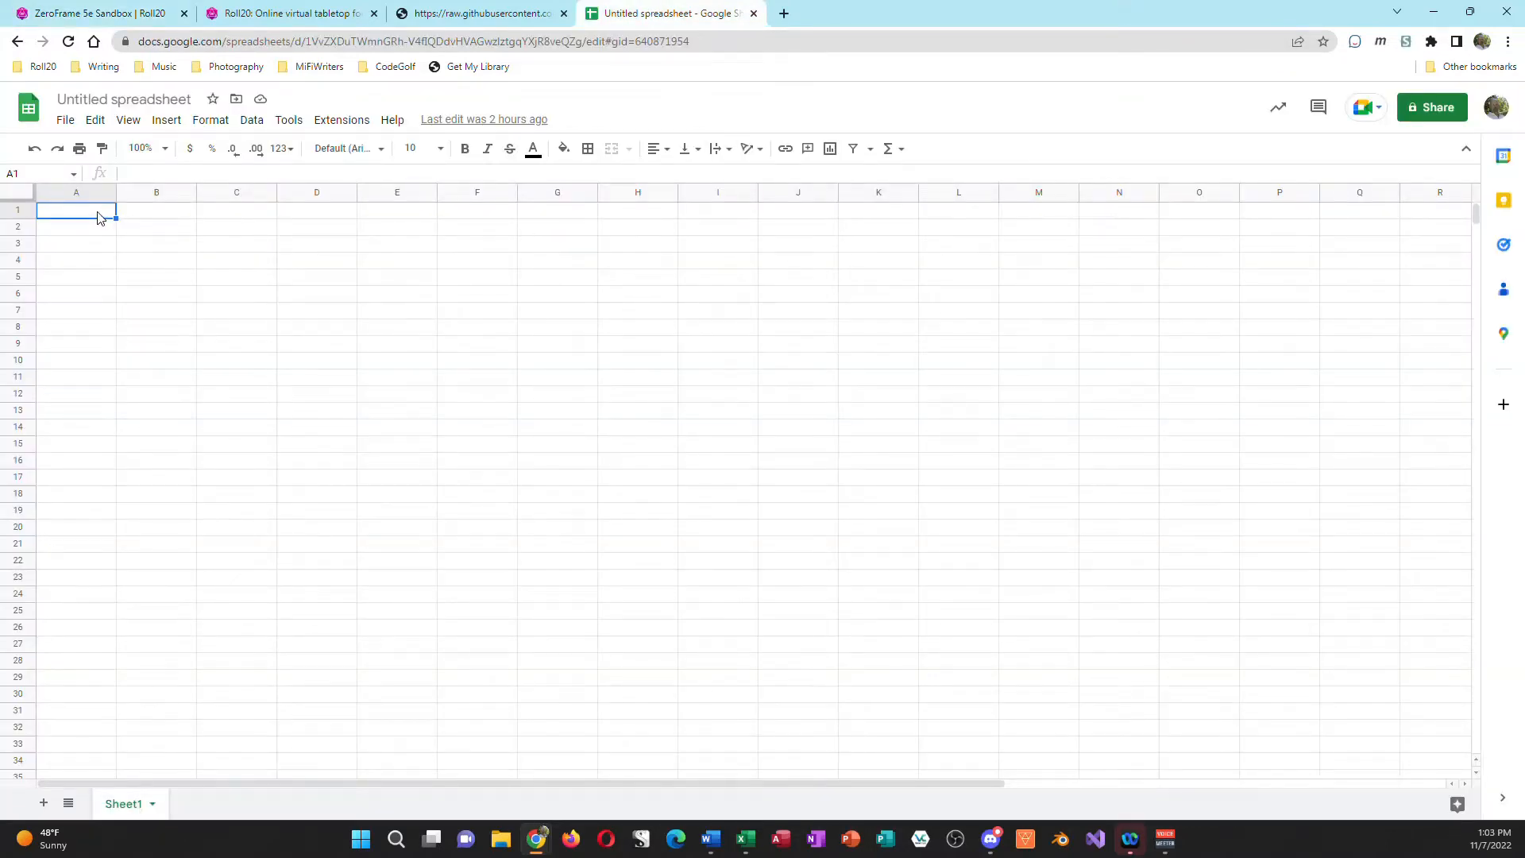
pyautogui.hotkey('ctrl', 'v')
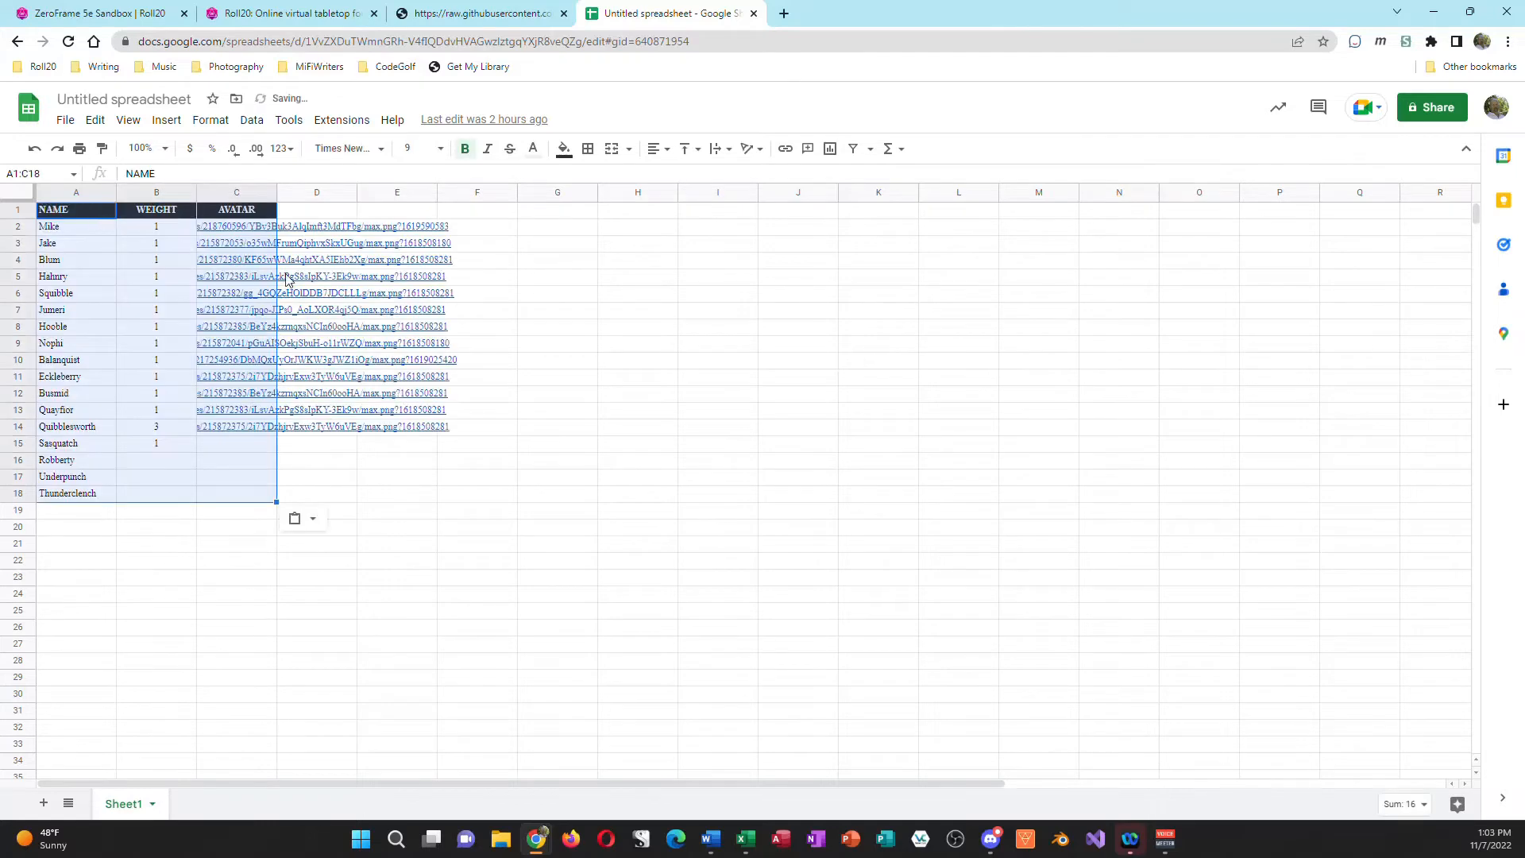
pyautogui.click(235, 530)
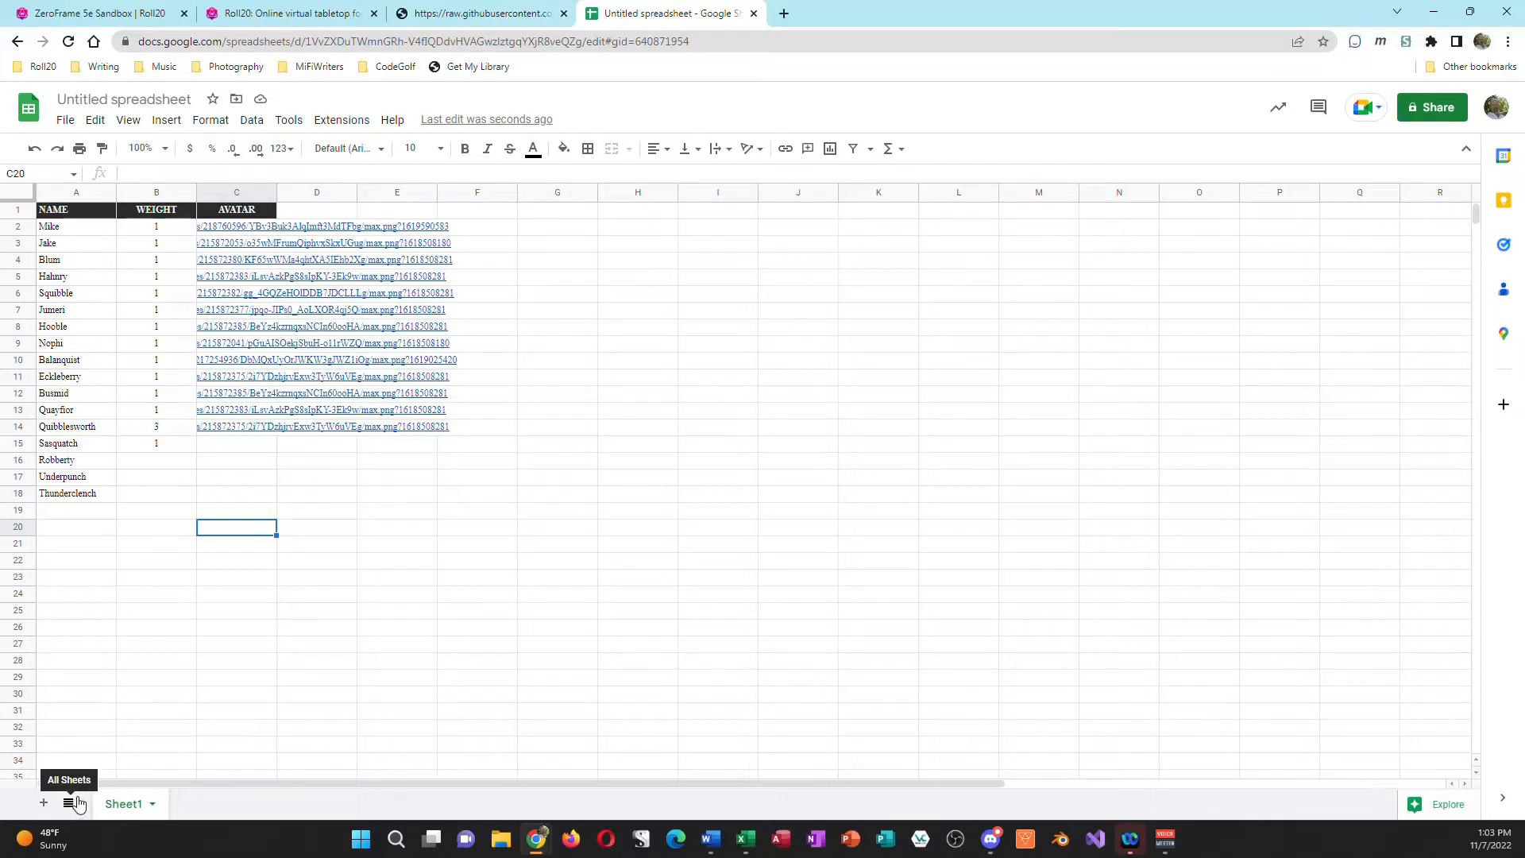
pyautogui.hotkey('ctrl', 'z')
pyautogui.click(120, 15)
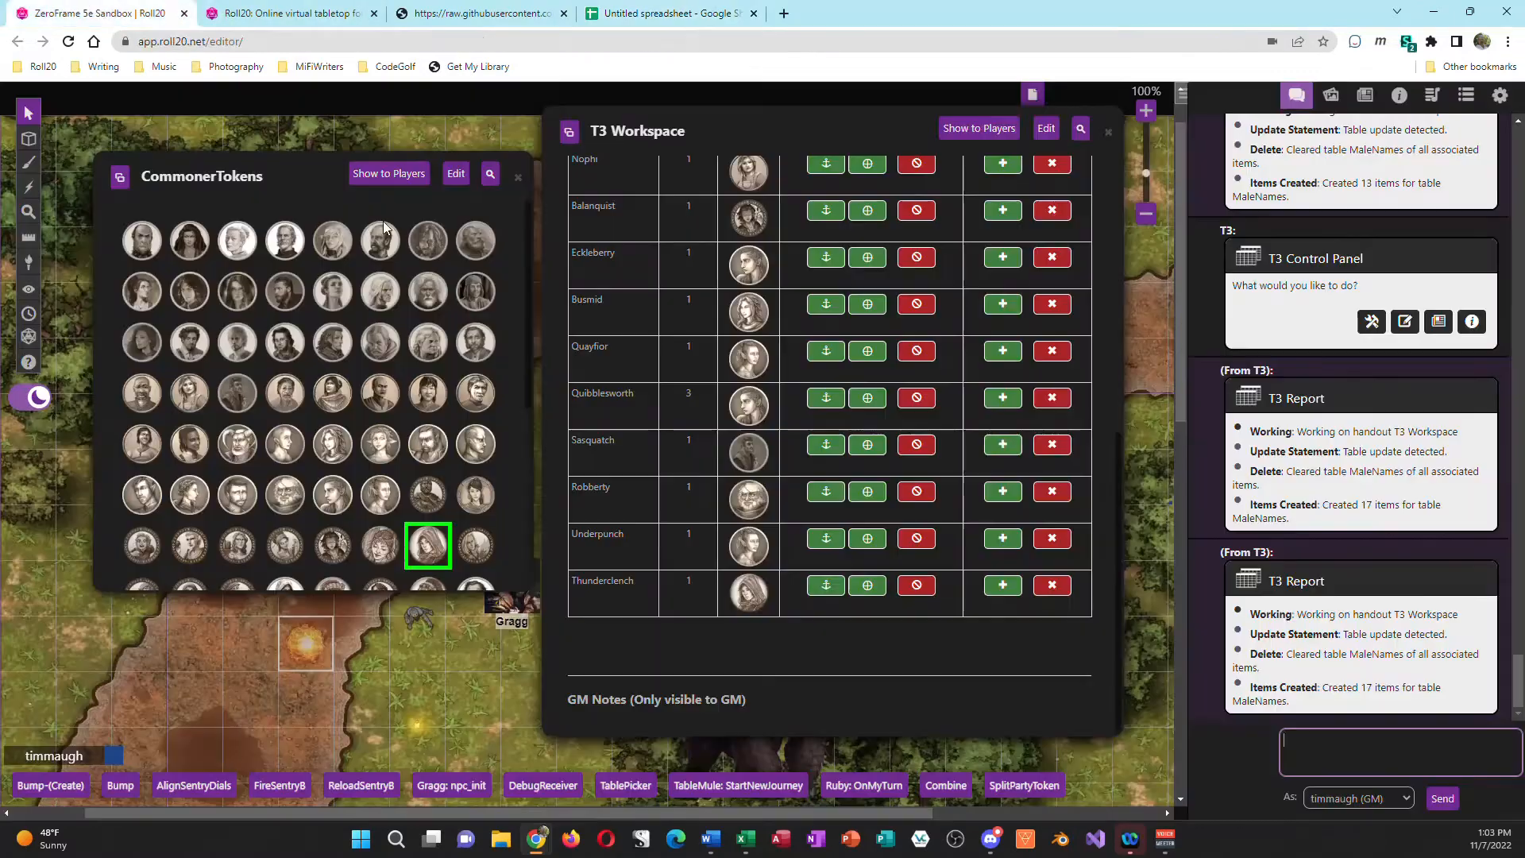
# Step: Show the MaleNames avatars as image URLs and copy the whole table from the header row through Thunderclench
pyautogui.scroll(6, 1052, 207)
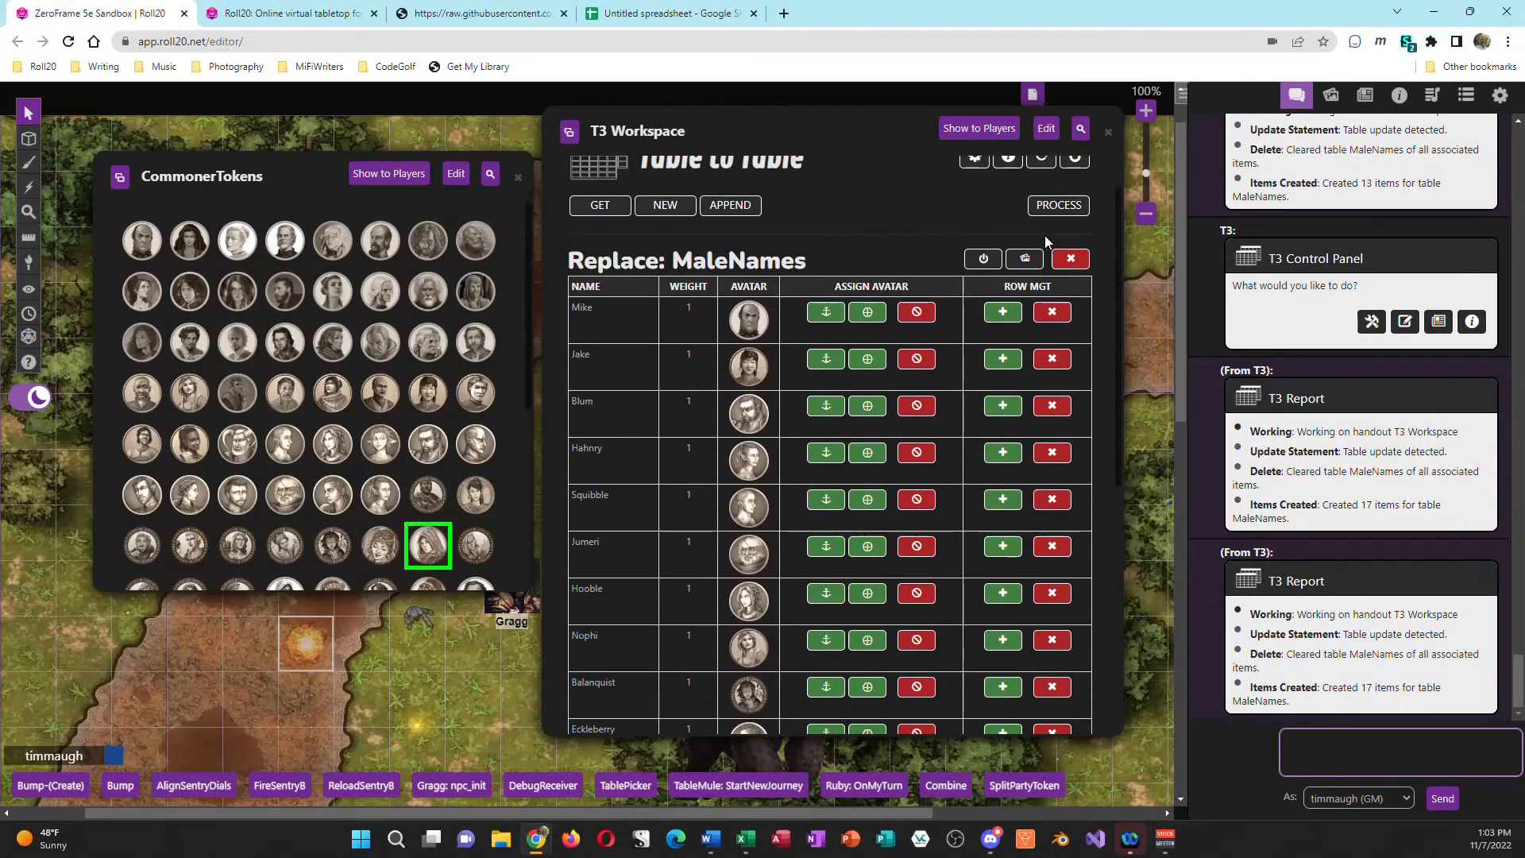
pyautogui.click(1025, 259)
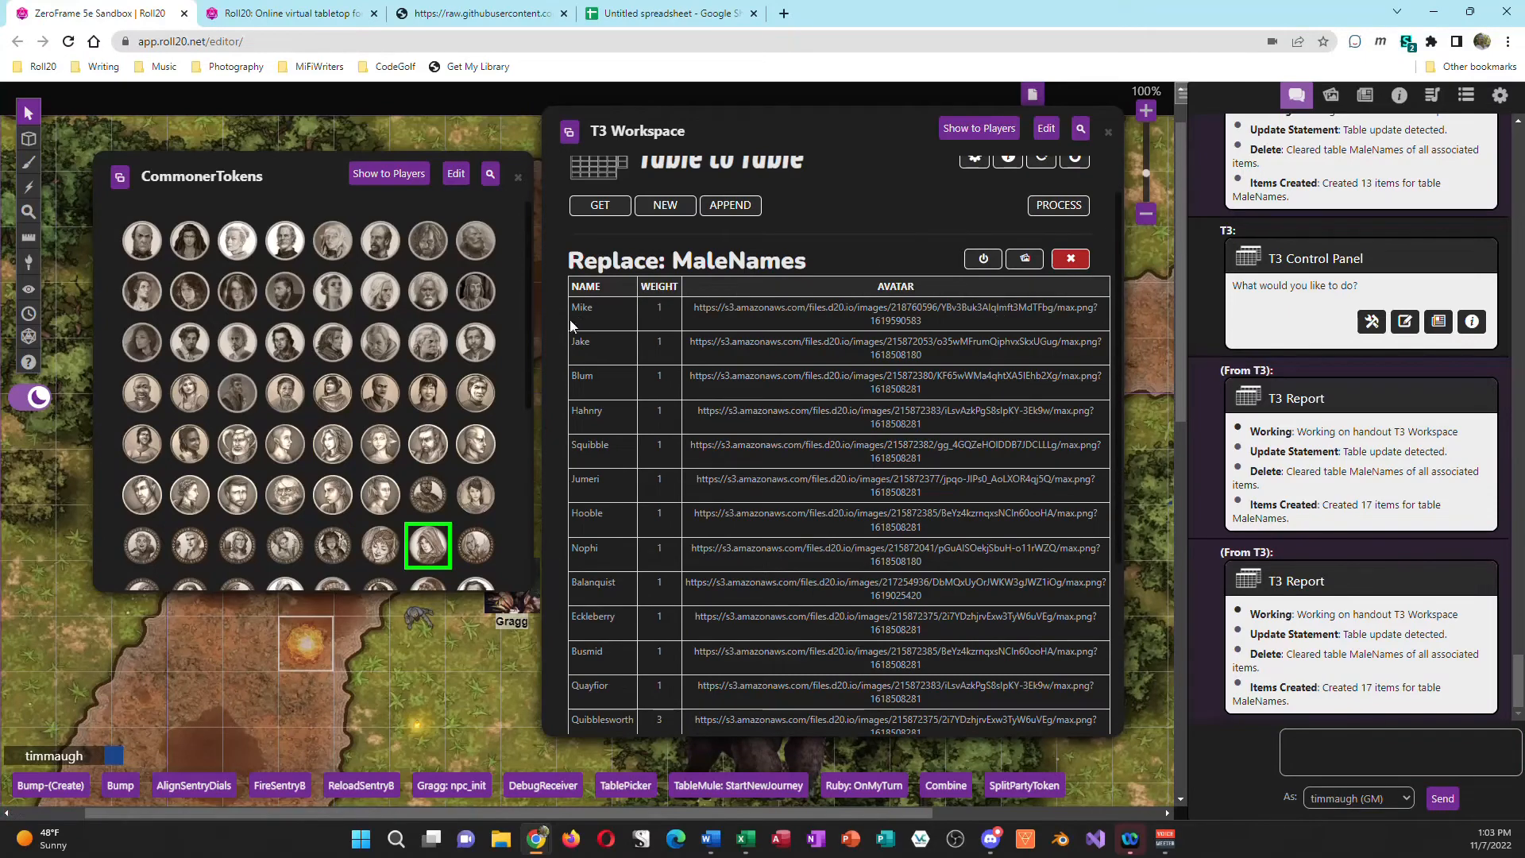
pyautogui.moveTo(571, 286); pyautogui.dragTo(995, 561)
pyautogui.scroll(-3, 1004, 560)
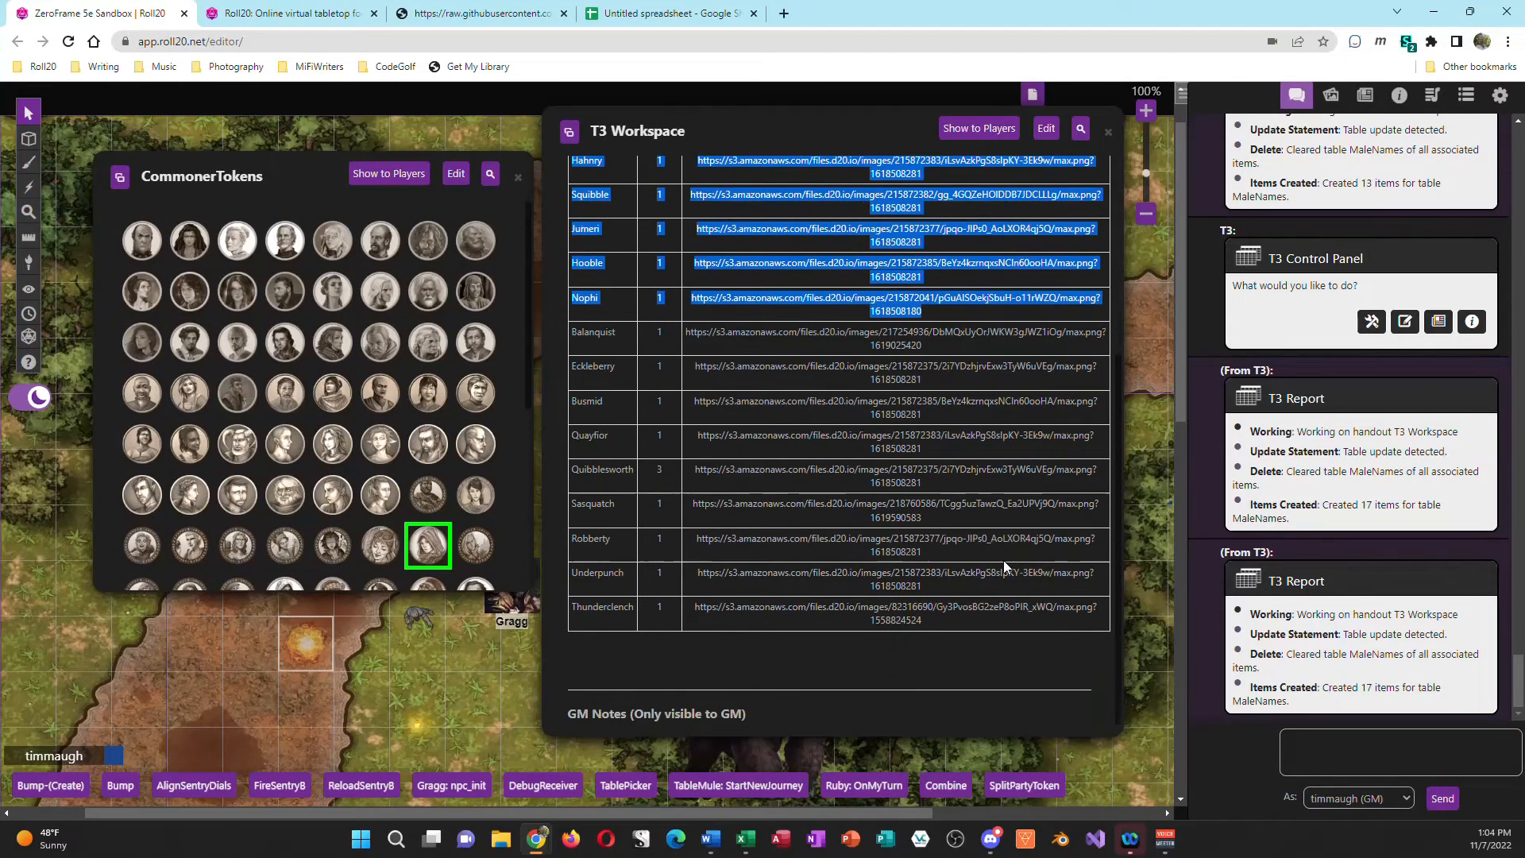
pyautogui.keyDown('shift'); pyautogui.click(974, 626); pyautogui.keyUp('shift')
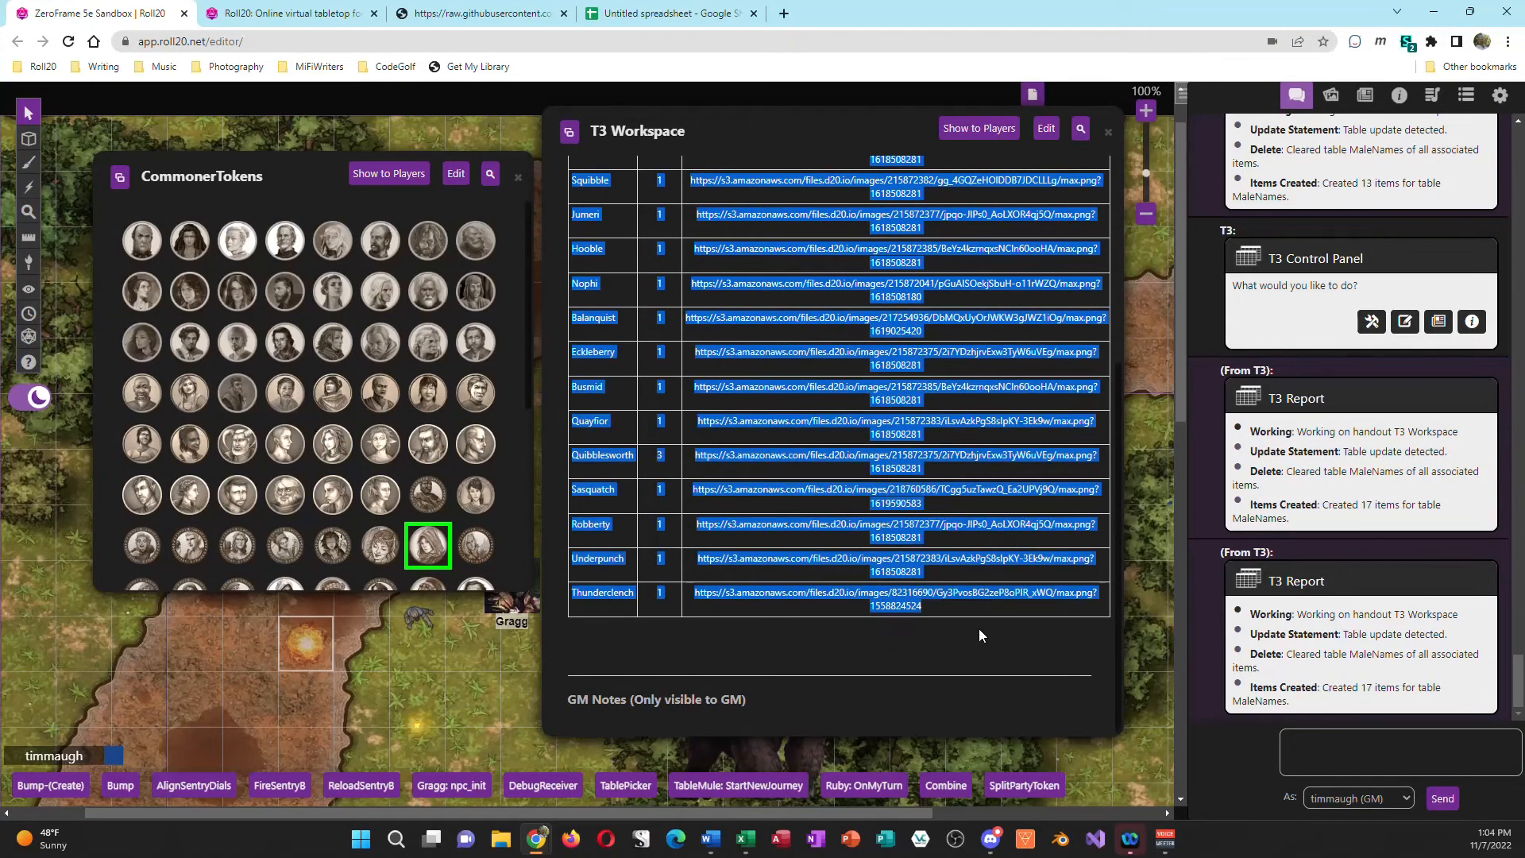
# Step: Switch to the blank Google Sheets spreadsheet and paste the copied MaleNames table starting in cell A1
pyautogui.click(680, 18)
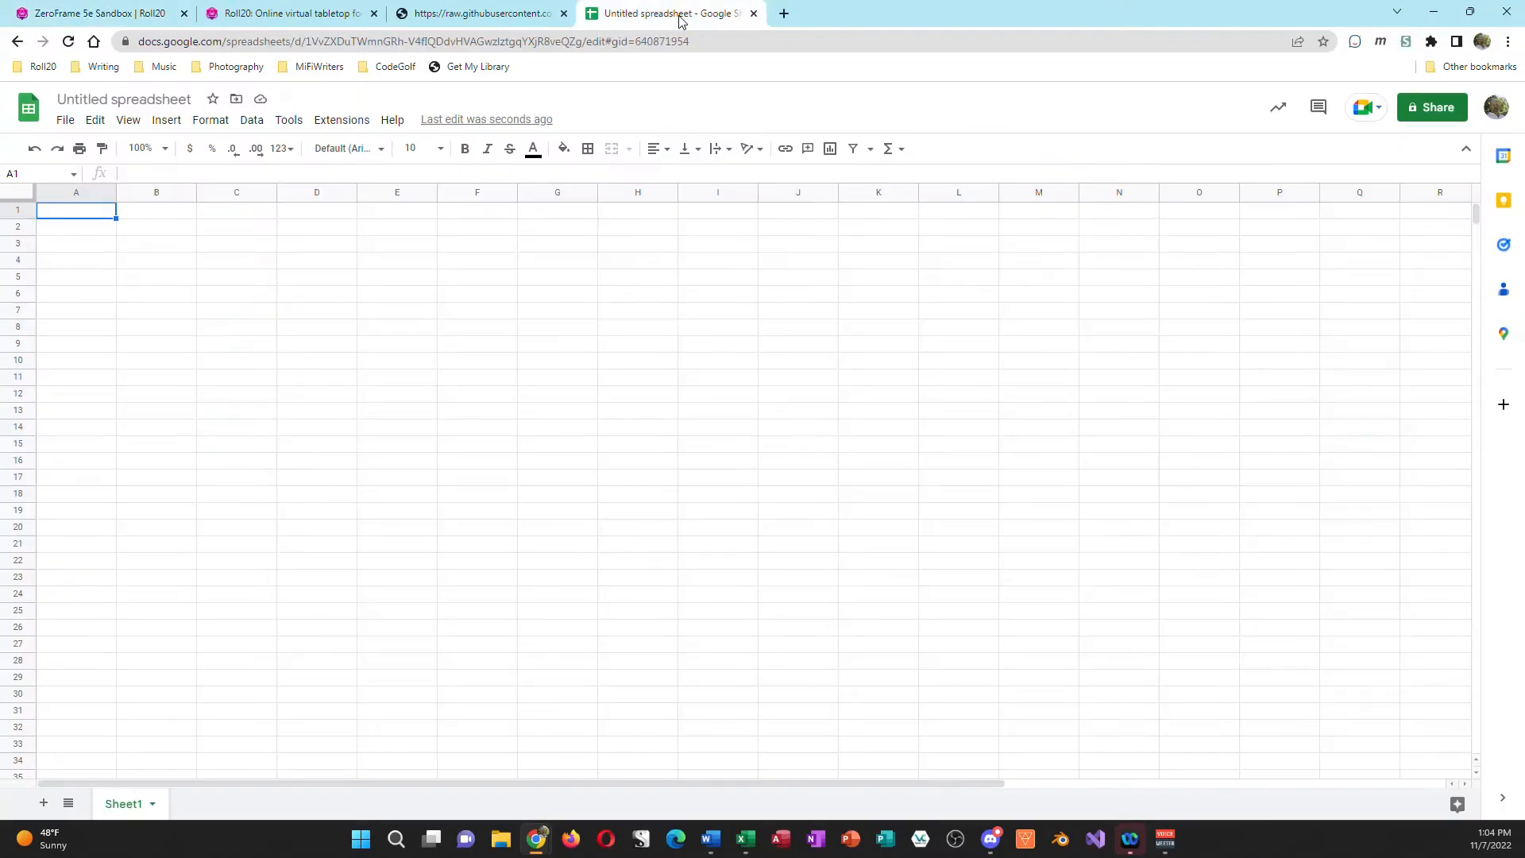
pyautogui.hotkey('ctrl', 'v')
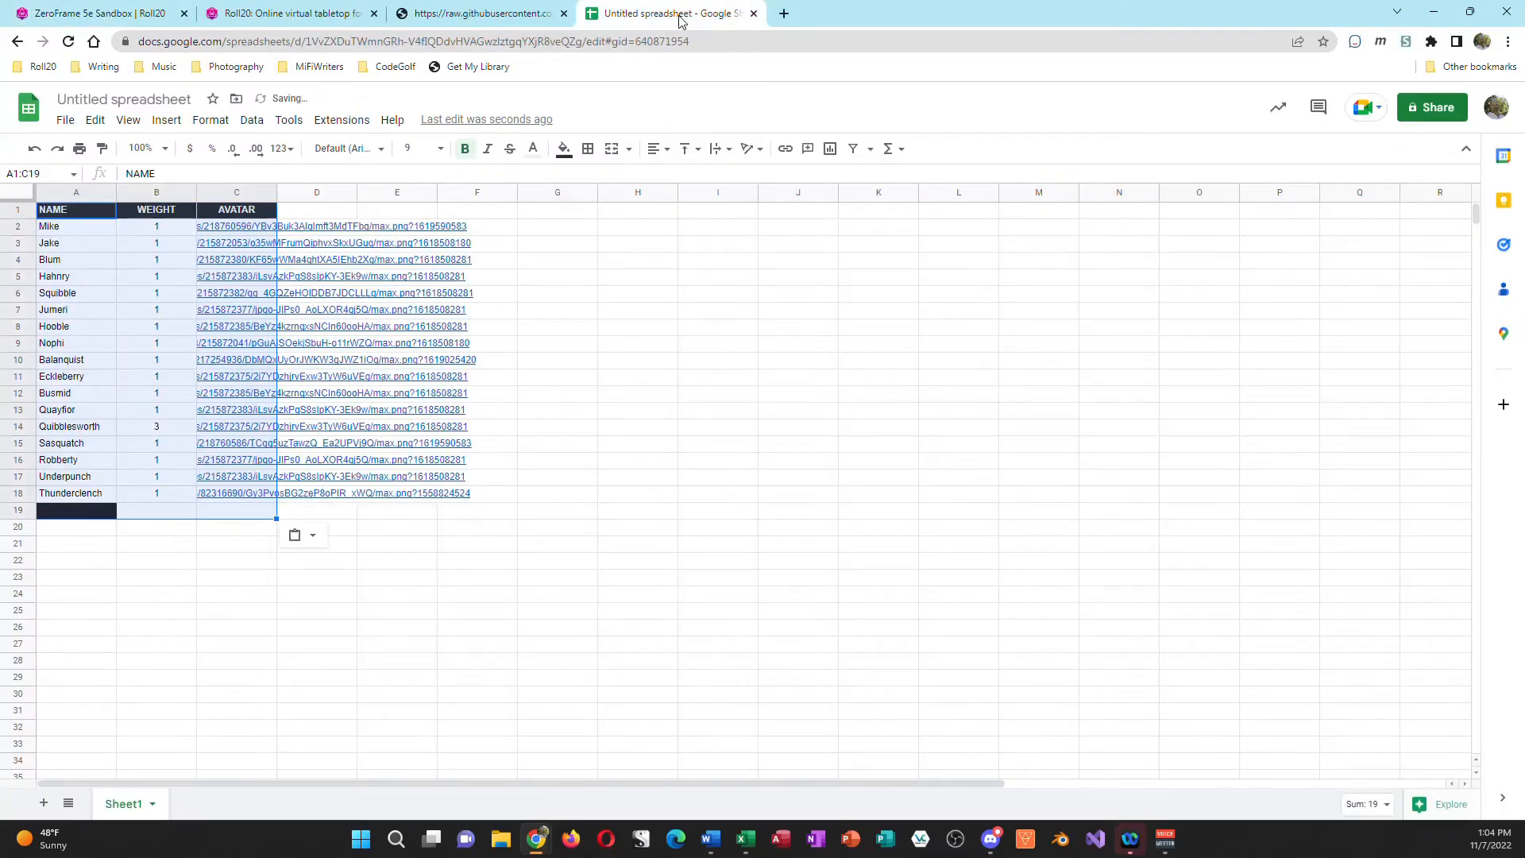
pyautogui.click(208, 579)
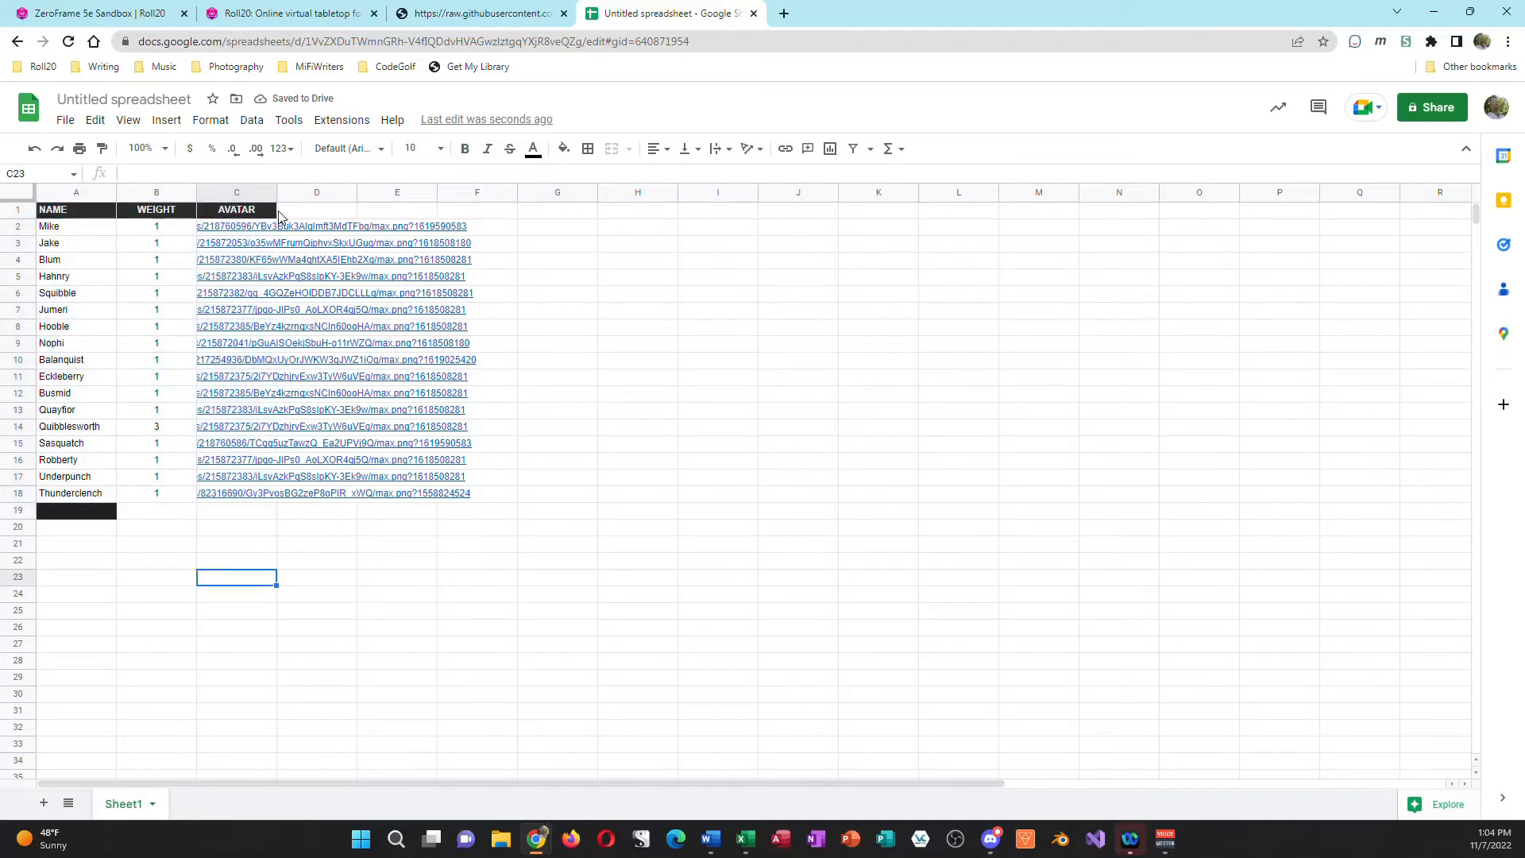
# Step: Add the name HoochaHoocha in cell A19 below Thunderclench
pyautogui.click(95, 513)
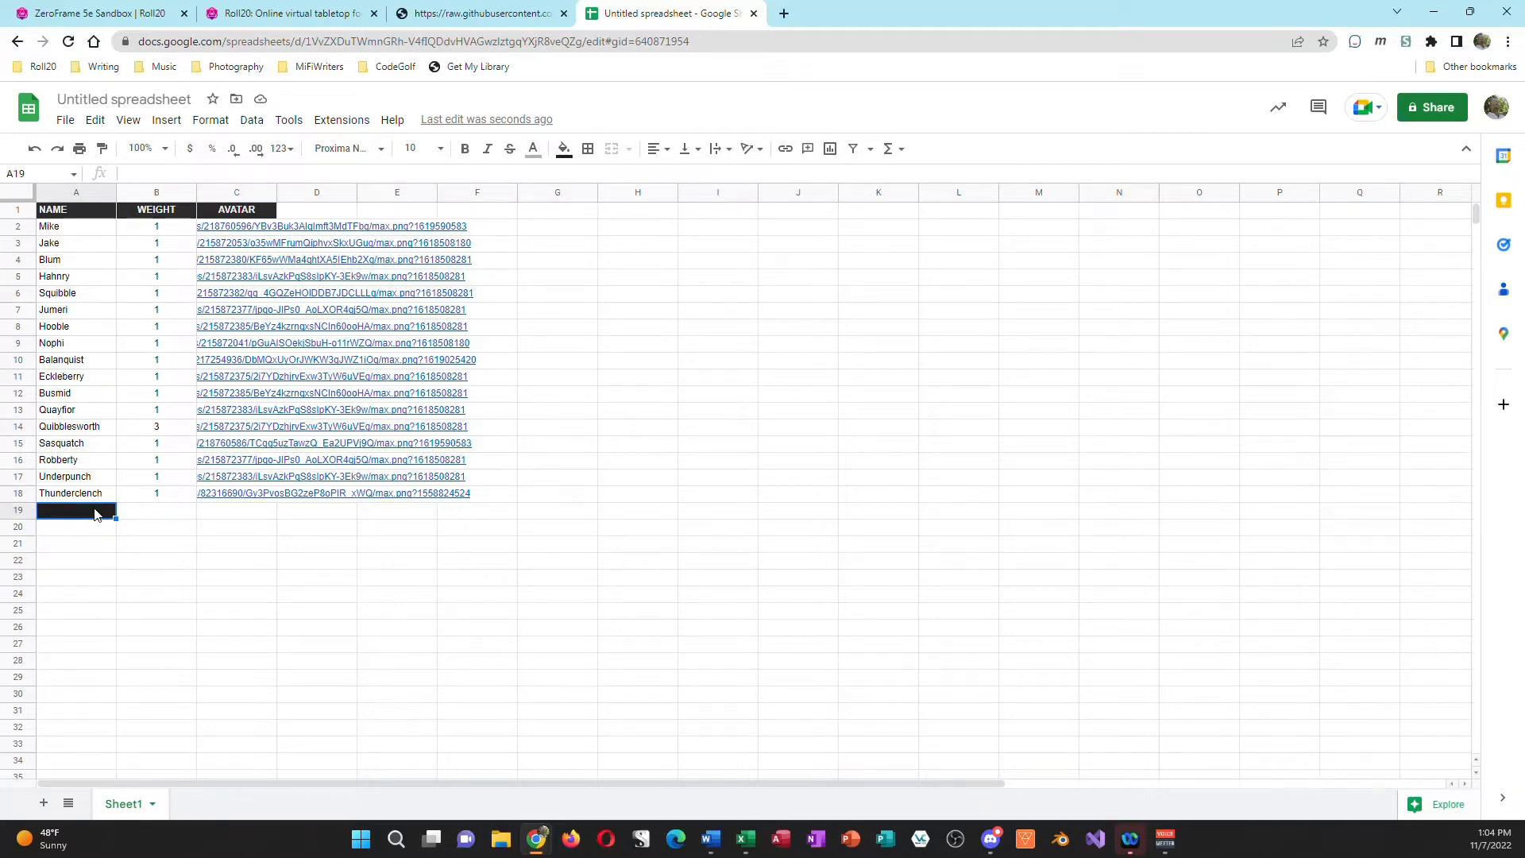
pyautogui.write('HoochaHoocha')
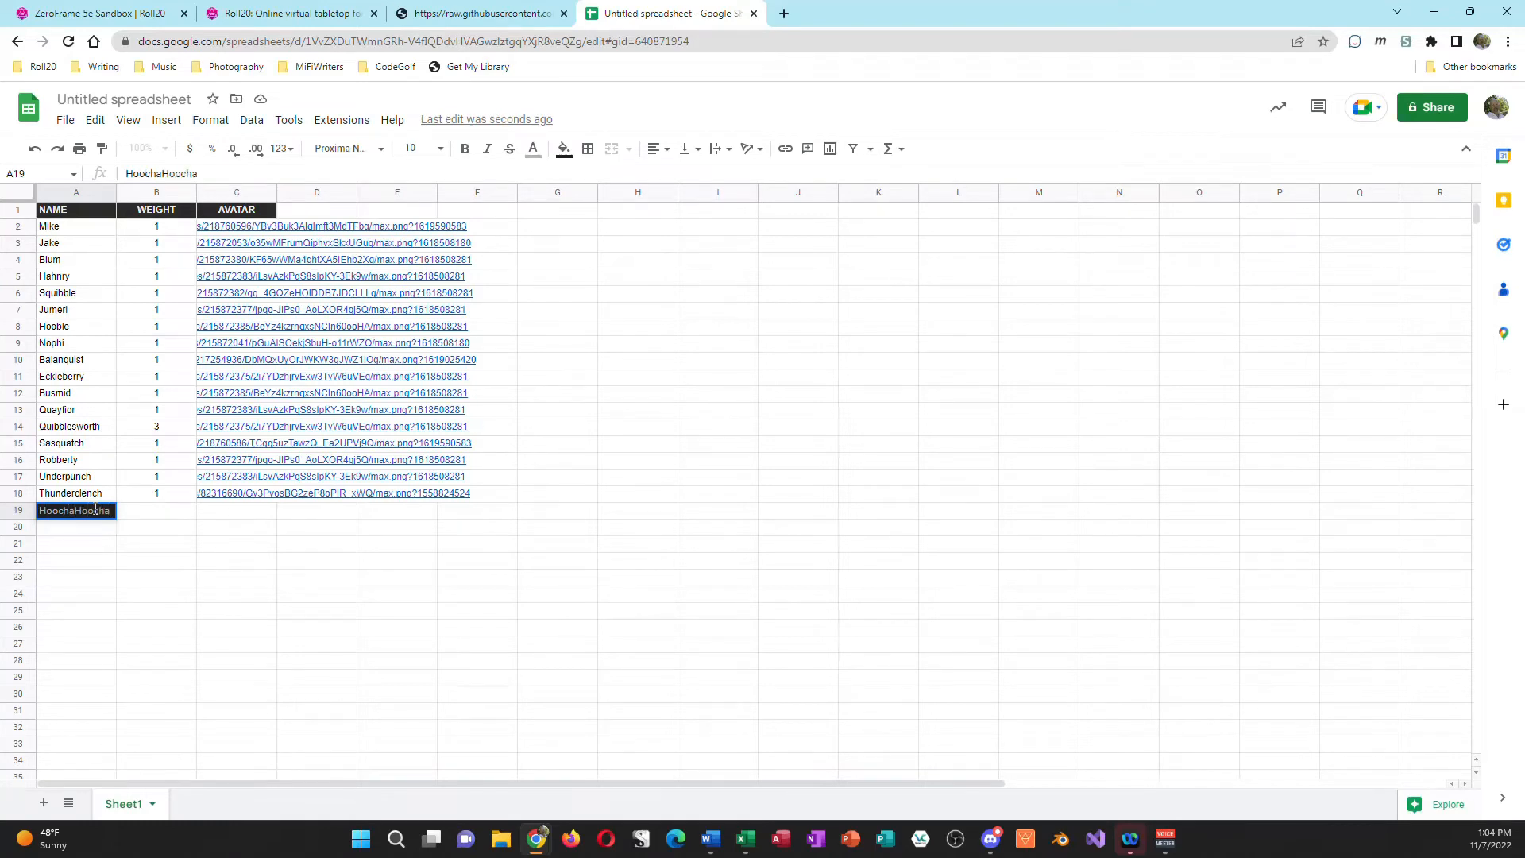
pyautogui.press('Tab')
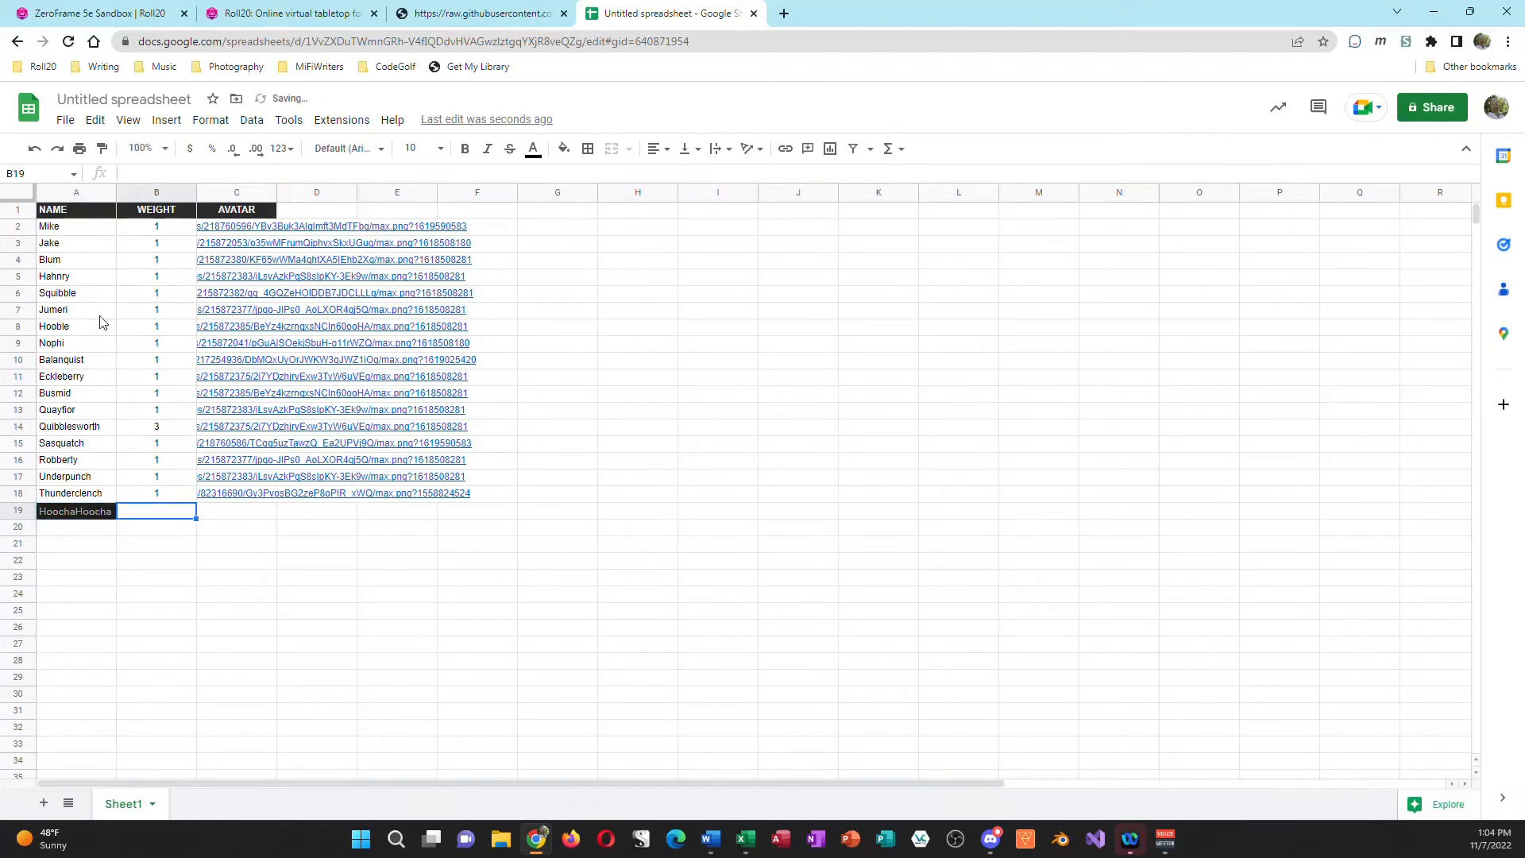
# Step: Copy the cell range A1:D20 and return to the Roll20 game
pyautogui.moveTo(91, 213); pyautogui.dragTo(325, 533)
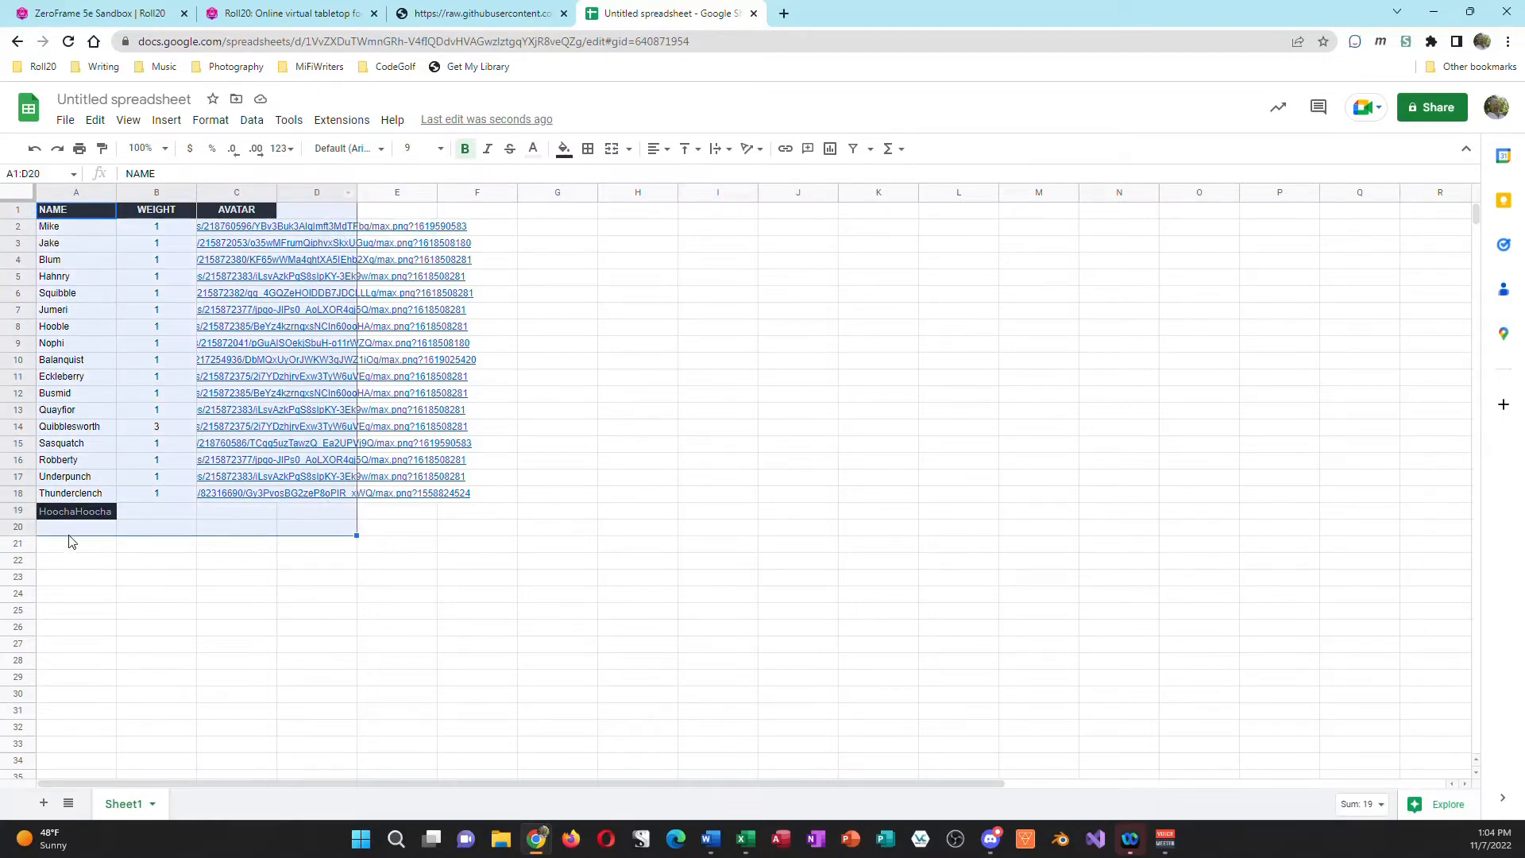
pyautogui.hotkey('ctrl', 'c')
pyautogui.click(79, 18)
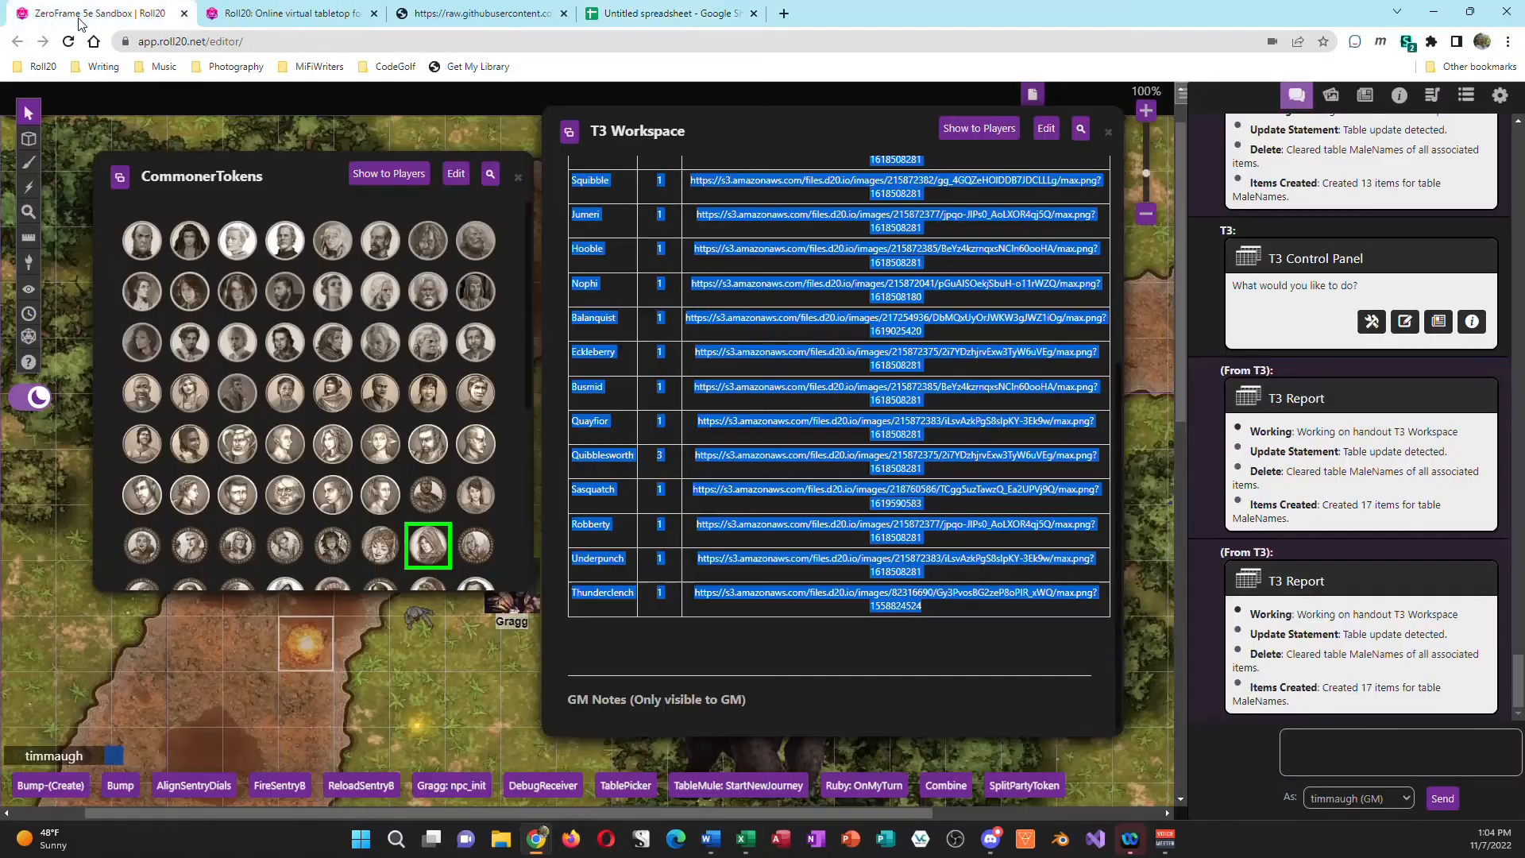
# Step: Open the T3 Workspace handout for editing and delete the entire old table under Replace: MaleNames
pyautogui.click(1046, 127)
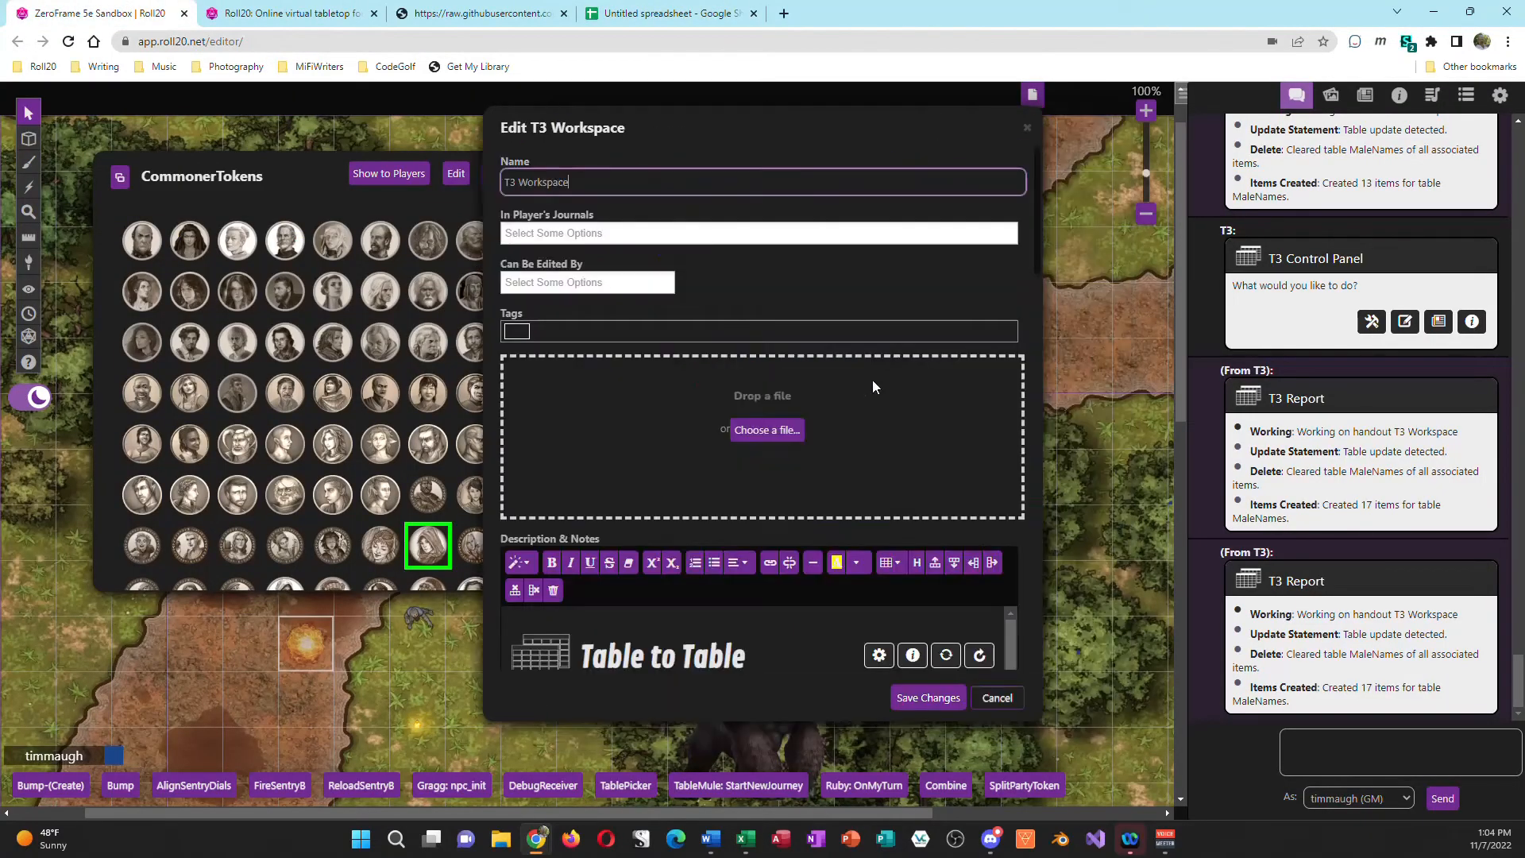
pyautogui.scroll(-3, 727, 472)
pyautogui.scroll(-1, 593, 586)
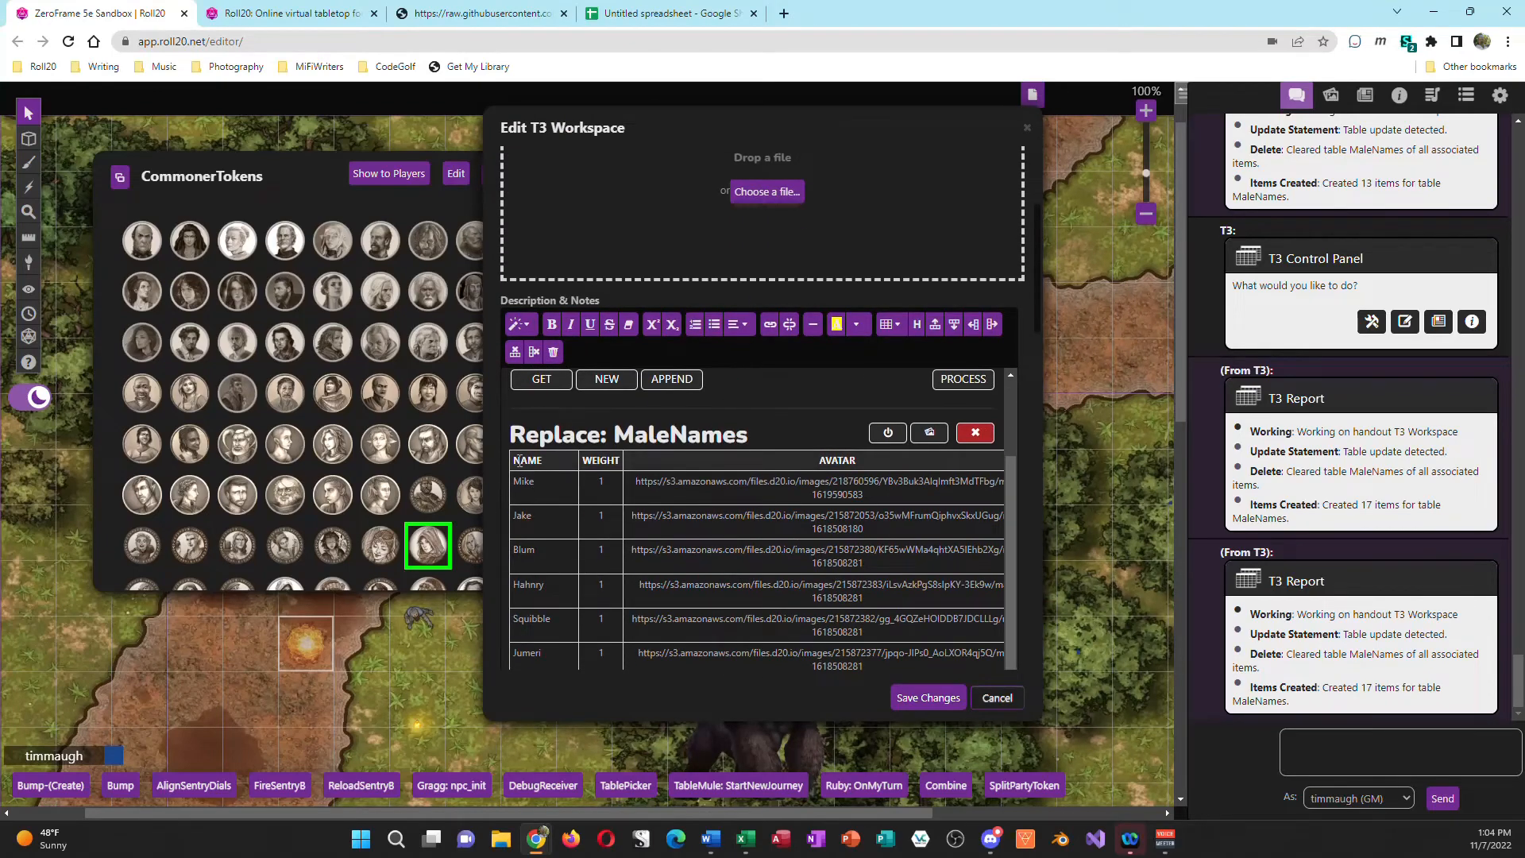
pyautogui.moveTo(515, 458); pyautogui.dragTo(854, 560)
pyautogui.scroll(-15, 882, 445)
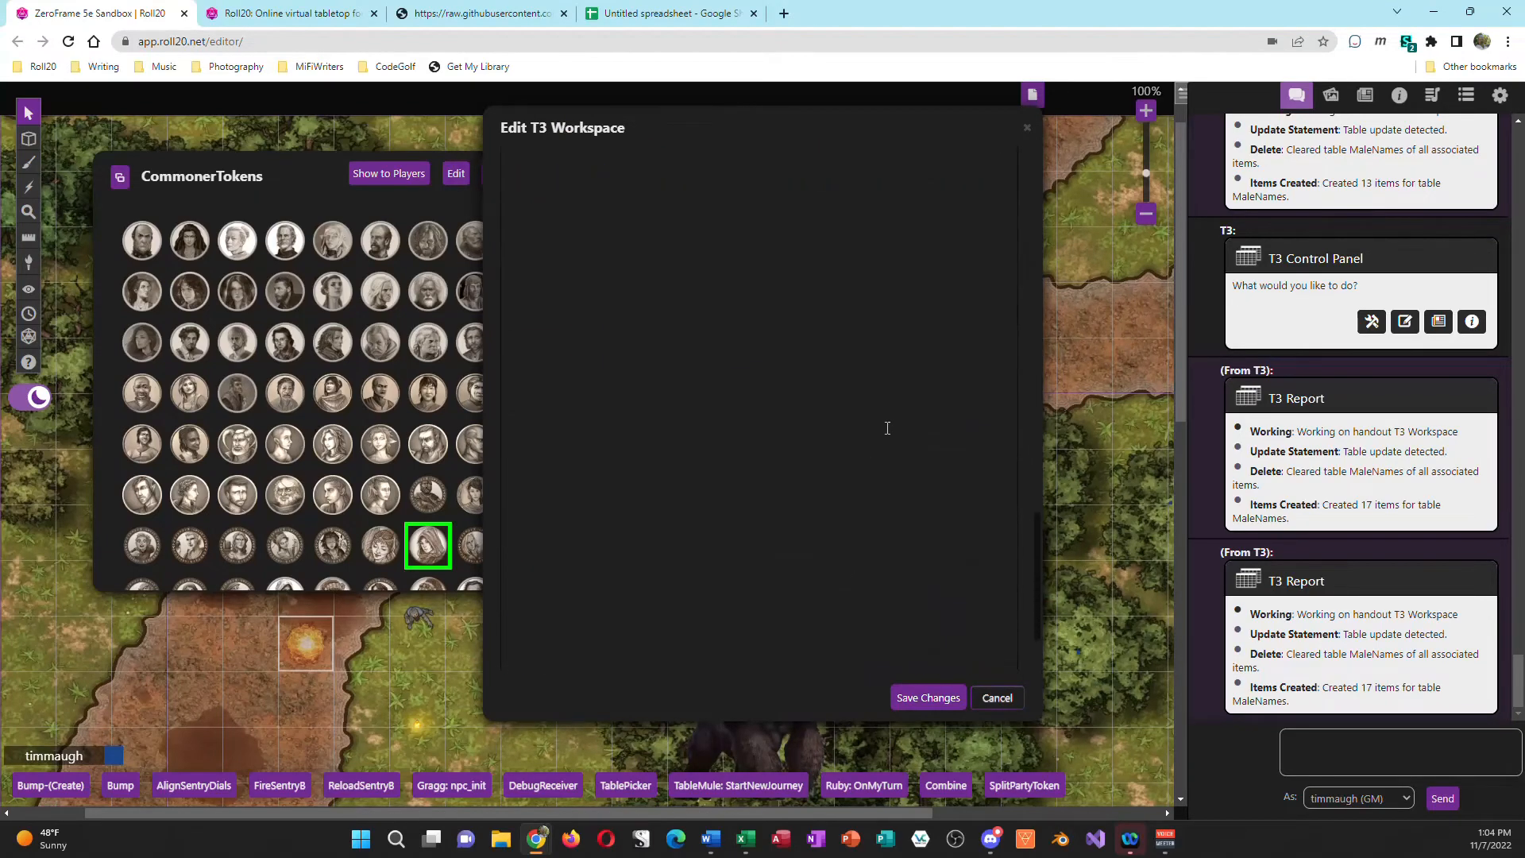
pyautogui.scroll(8, 888, 428)
pyautogui.scroll(1, 894, 426)
pyautogui.keyDown('shift'); pyautogui.click(848, 589); pyautogui.keyUp('shift')
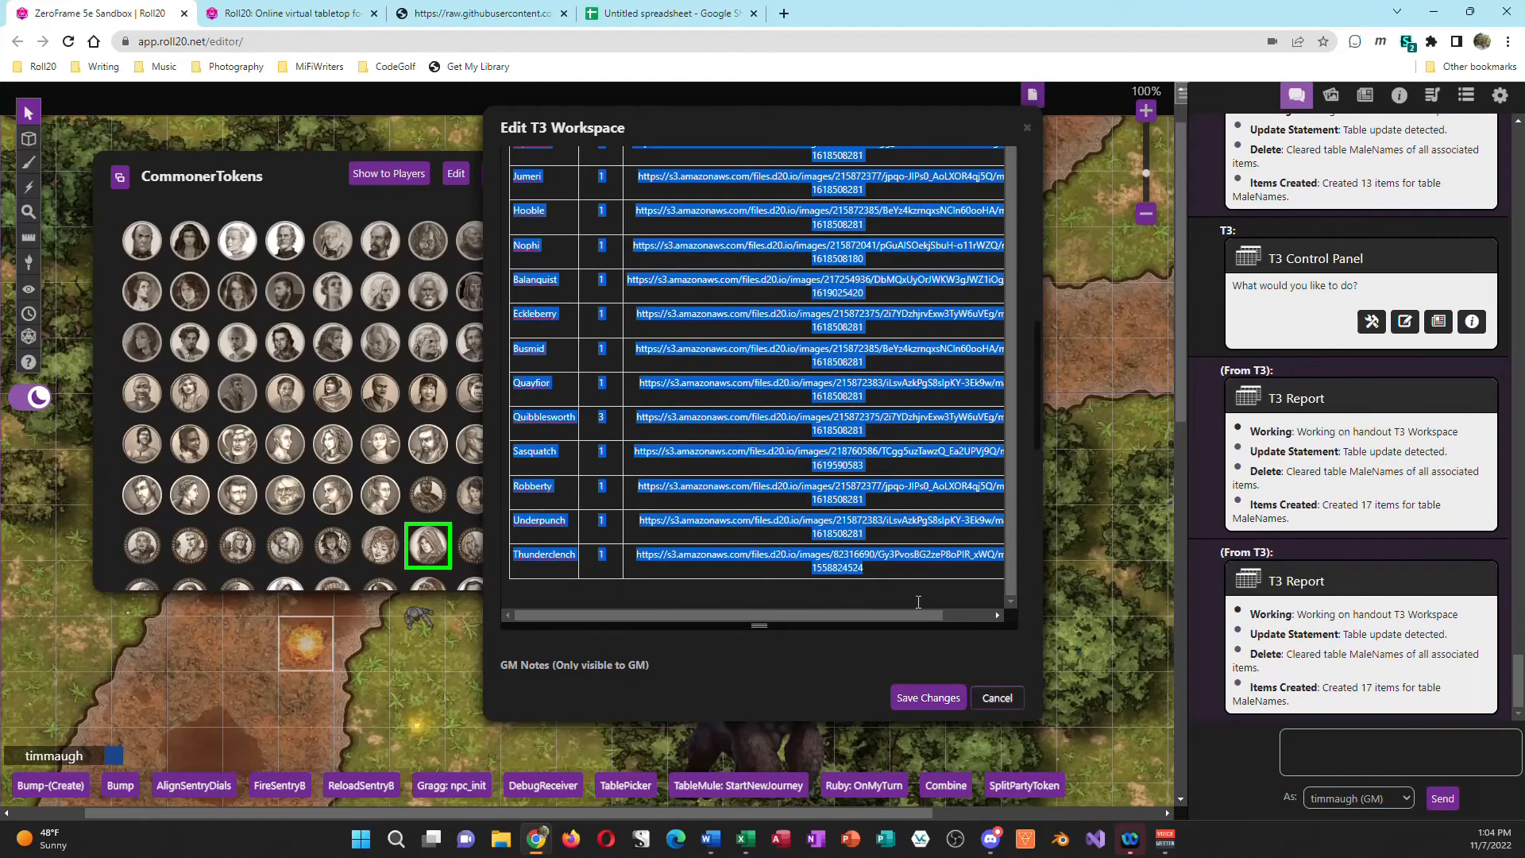
pyautogui.press('Delete')
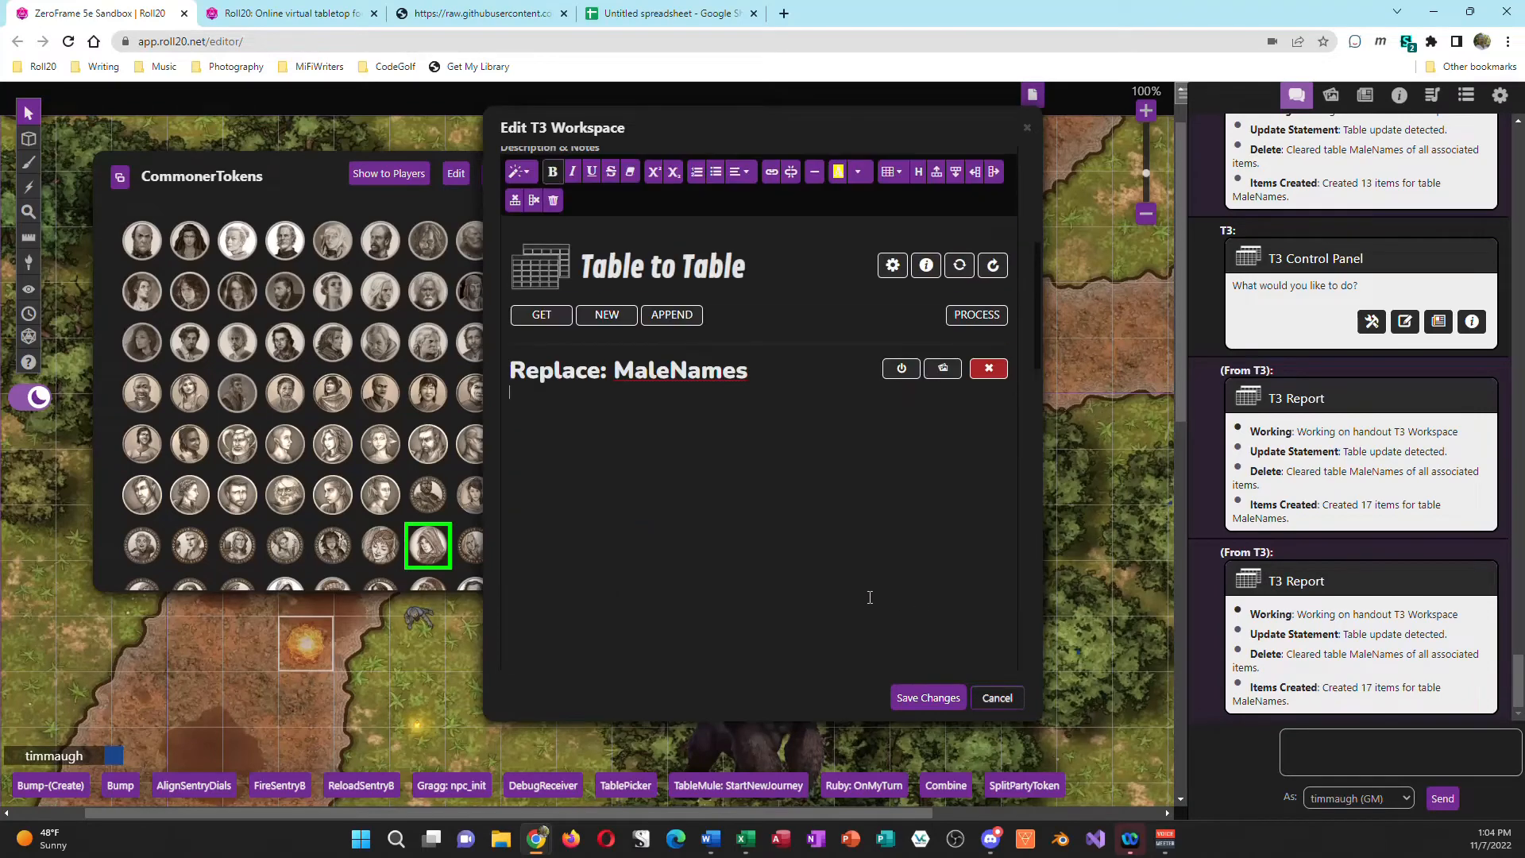
# Step: Paste the table copied from Google Sheets under the Replace: MaleNames heading and check its rows through HoochaHoocha
pyautogui.hotkey('ctrl', 'v')
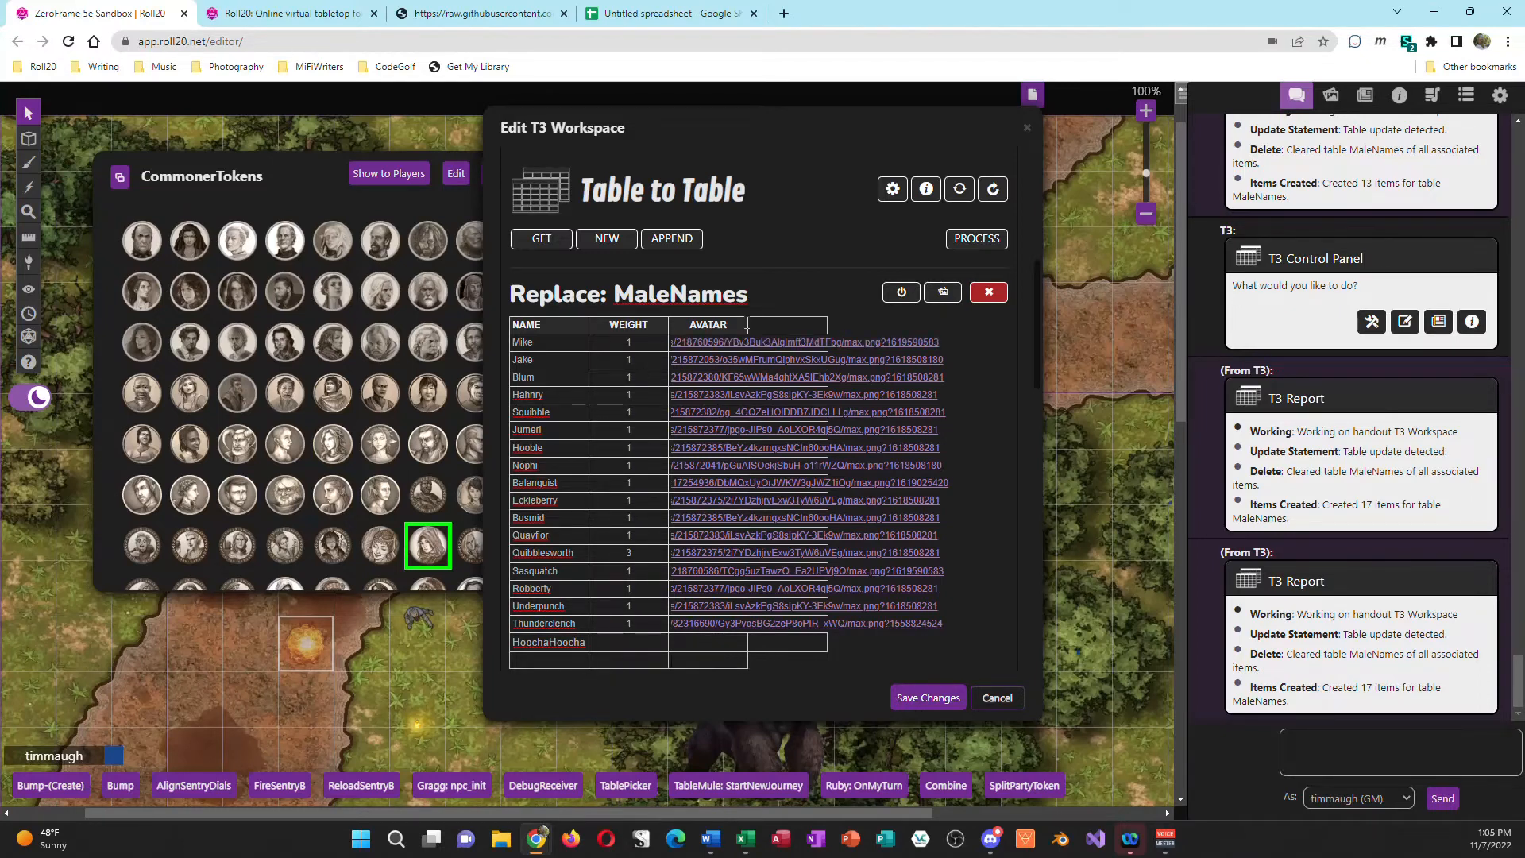
pyautogui.scroll(2, 881, 428)
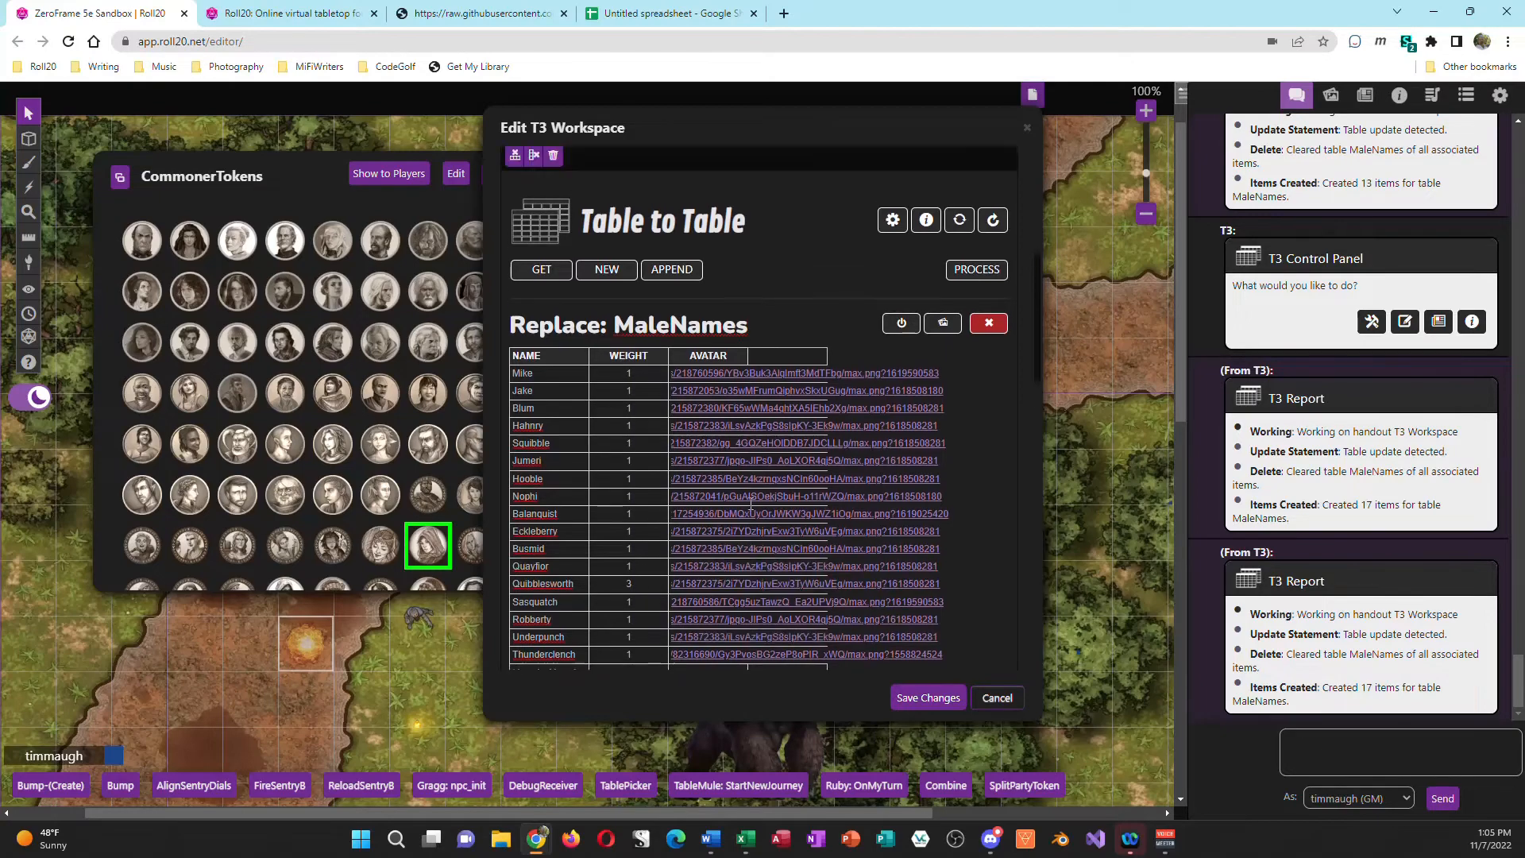
pyautogui.scroll(-3, 942, 394)
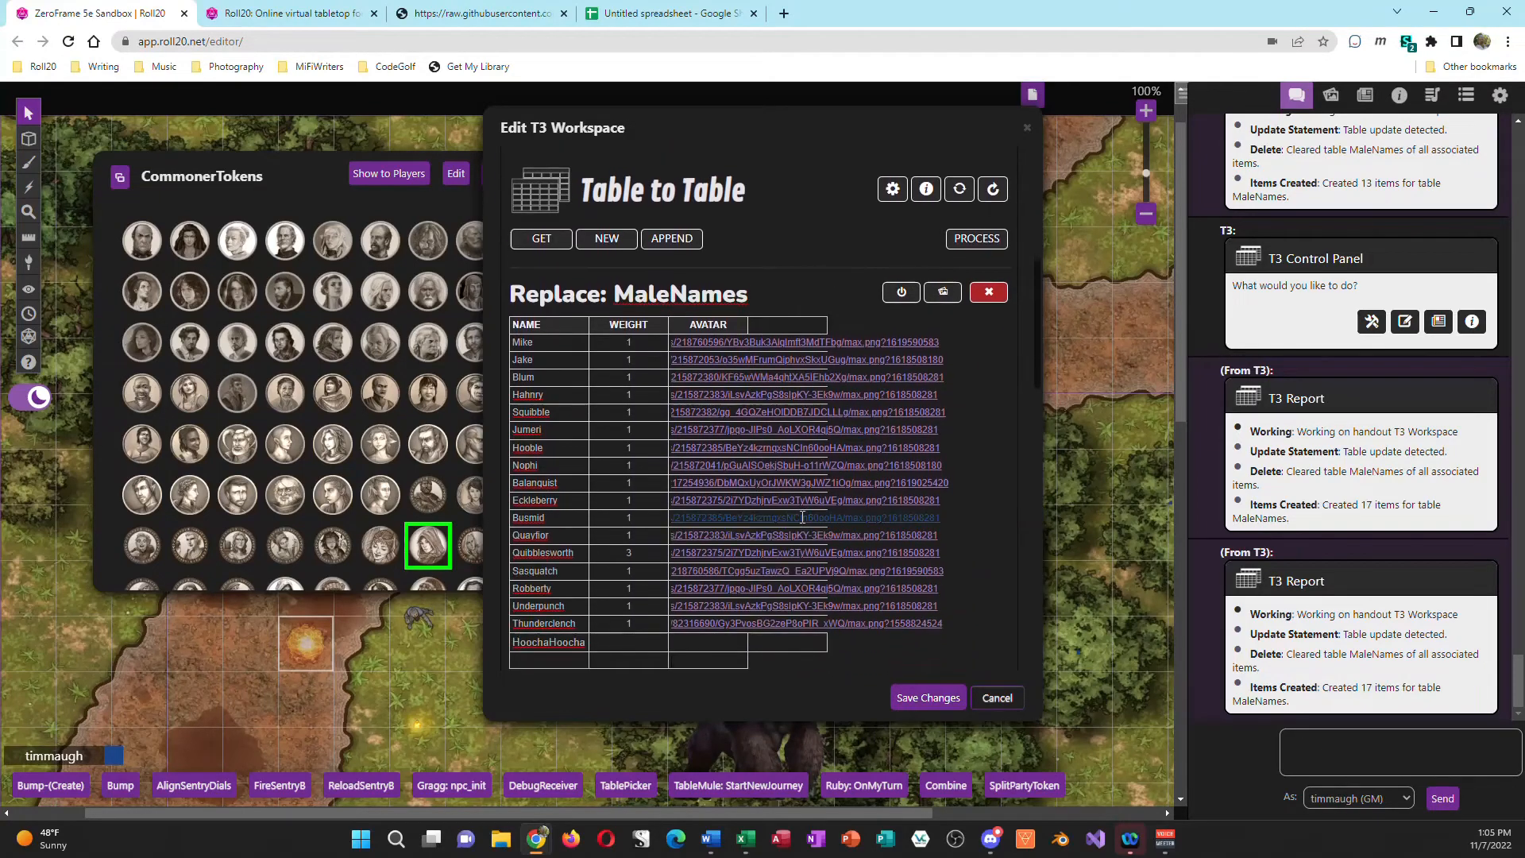
pyautogui.scroll(5, 795, 534)
pyautogui.scroll(-5, 795, 534)
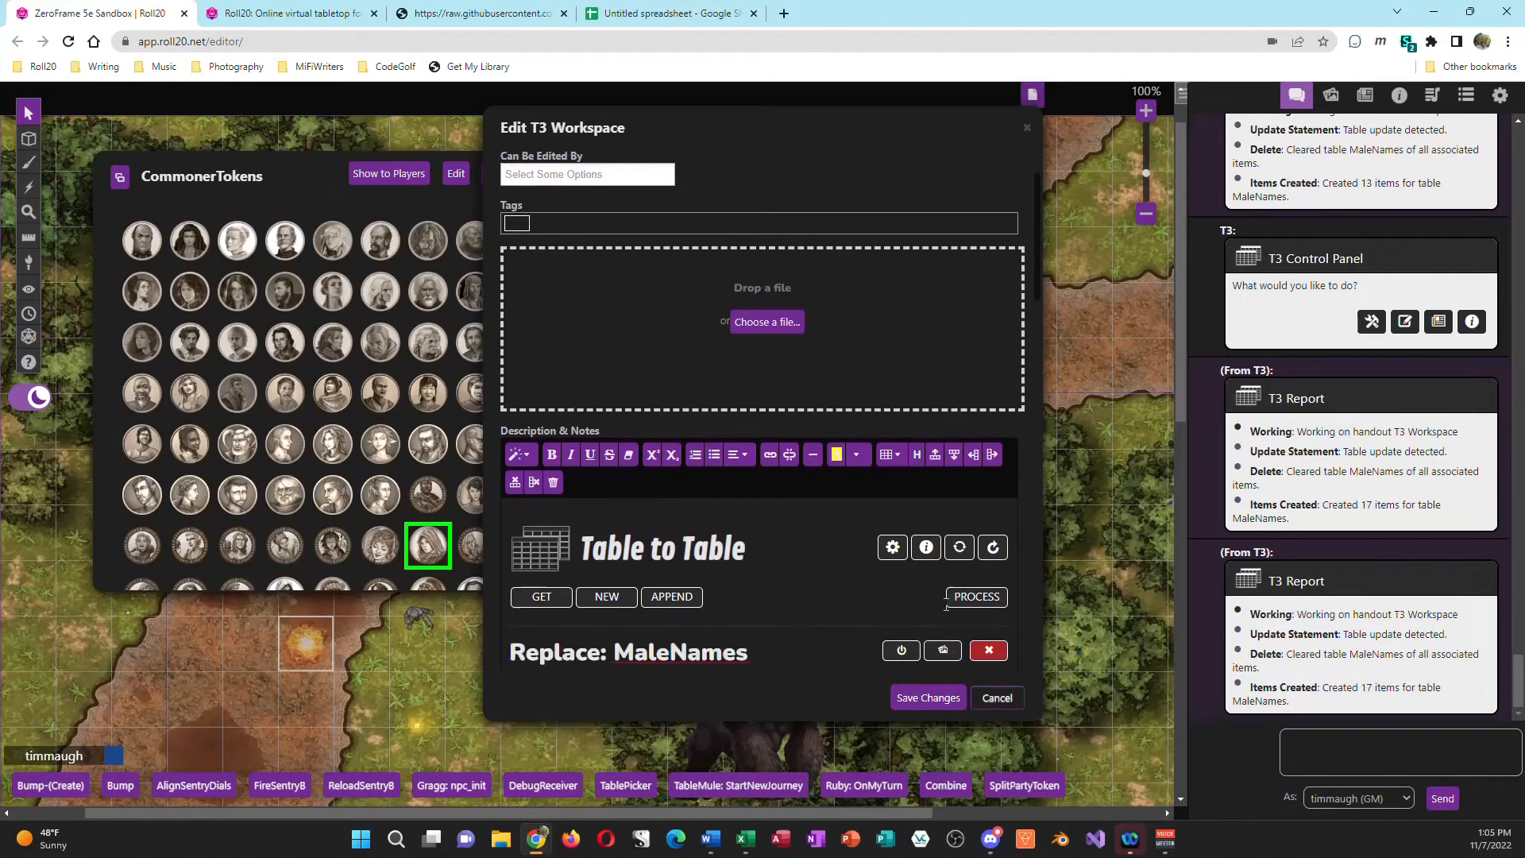
pyautogui.scroll(-1, 582, 614)
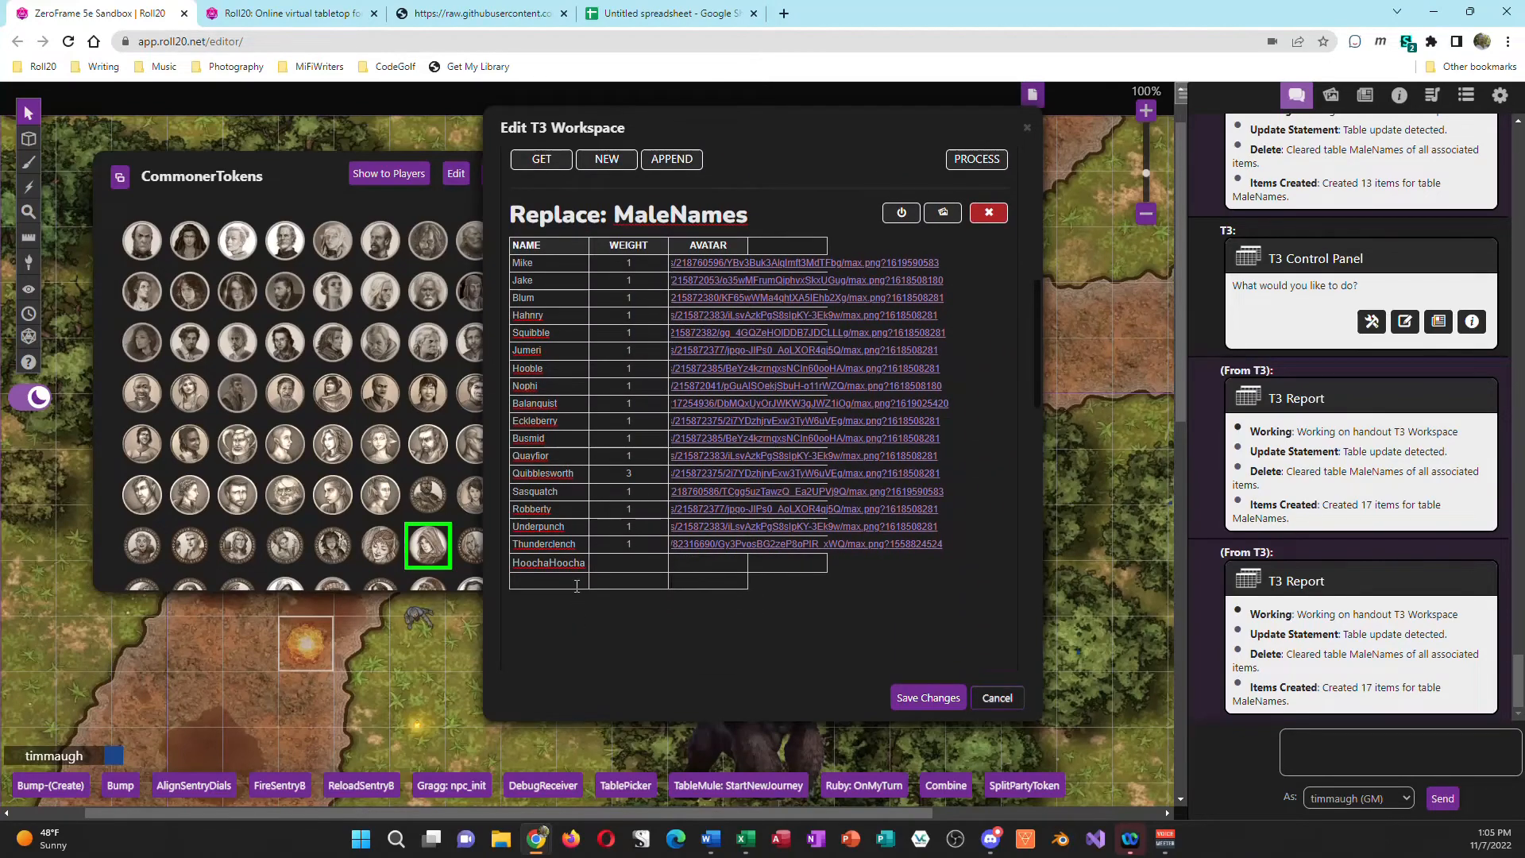
# Step: Delete the empty row below HoochaHoocha from the pasted table and save the T3 Workspace handout
pyautogui.scroll(4, 718, 503)
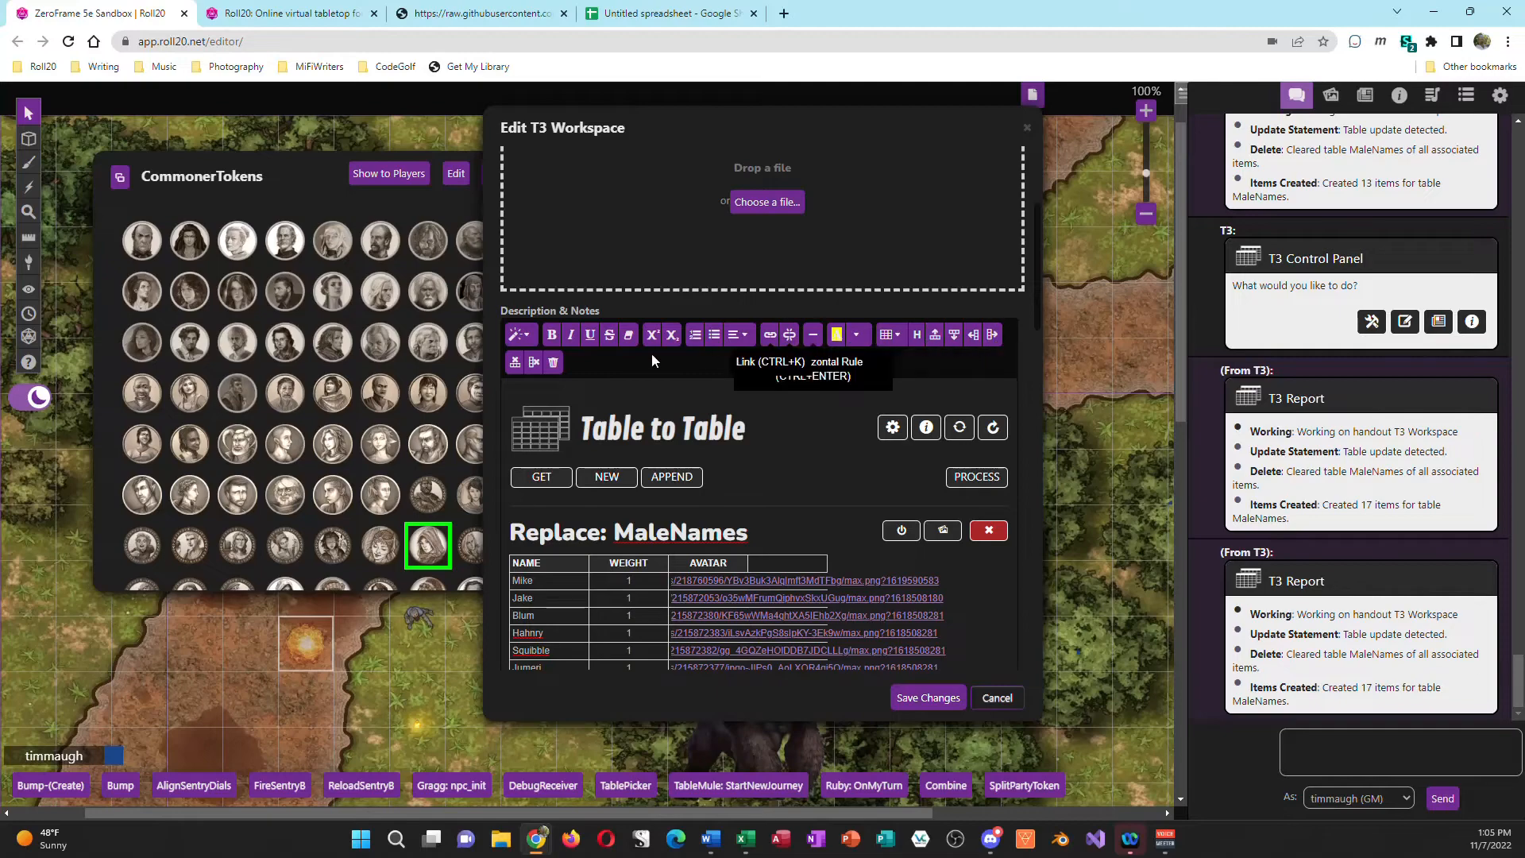
pyautogui.scroll(-4, 679, 564)
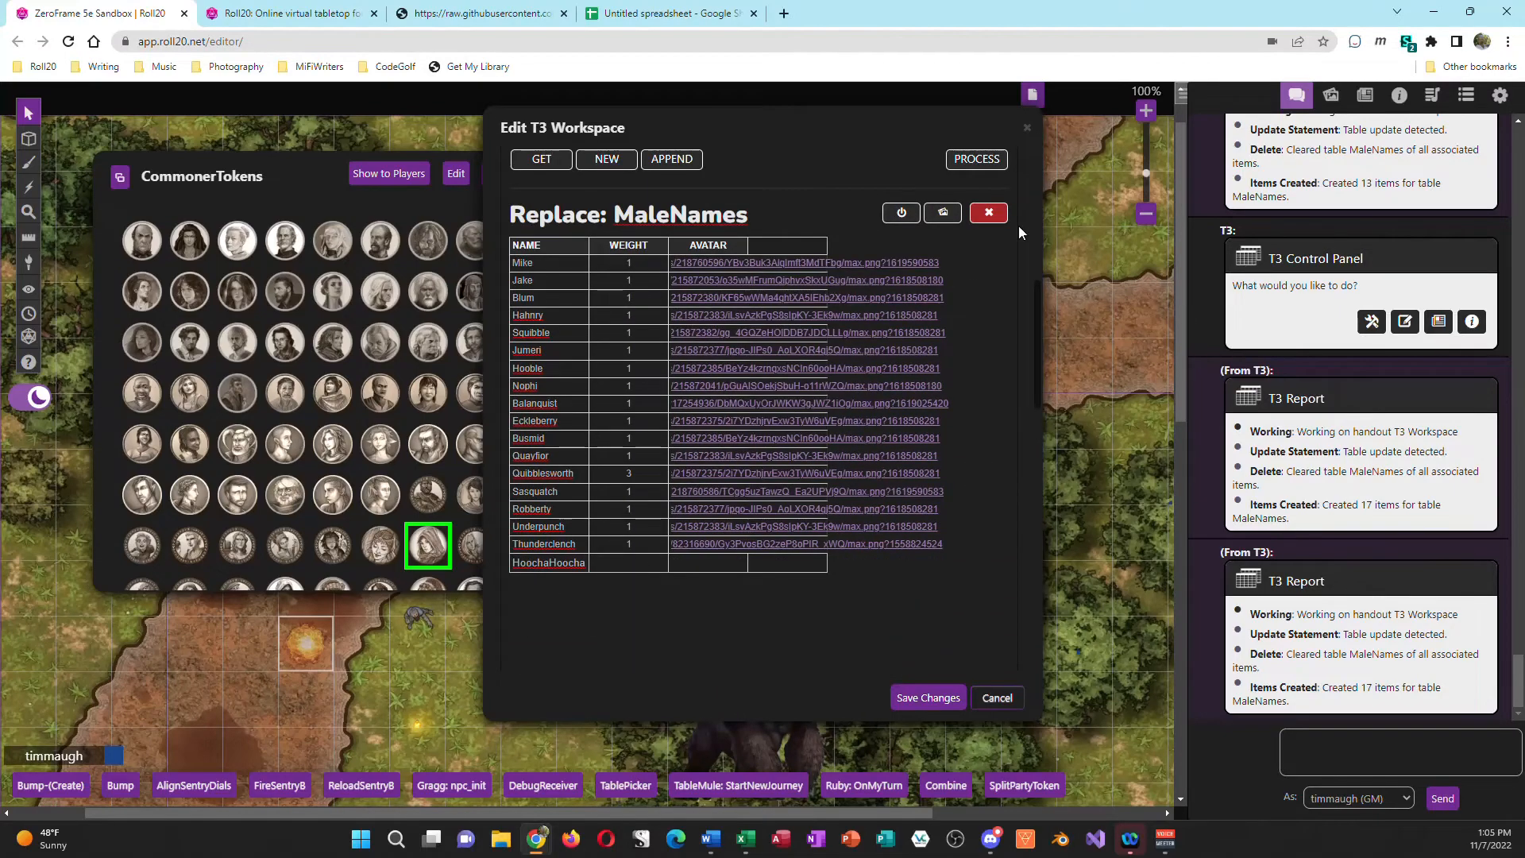
pyautogui.scroll(4, 978, 251)
pyautogui.scroll(-3, 964, 562)
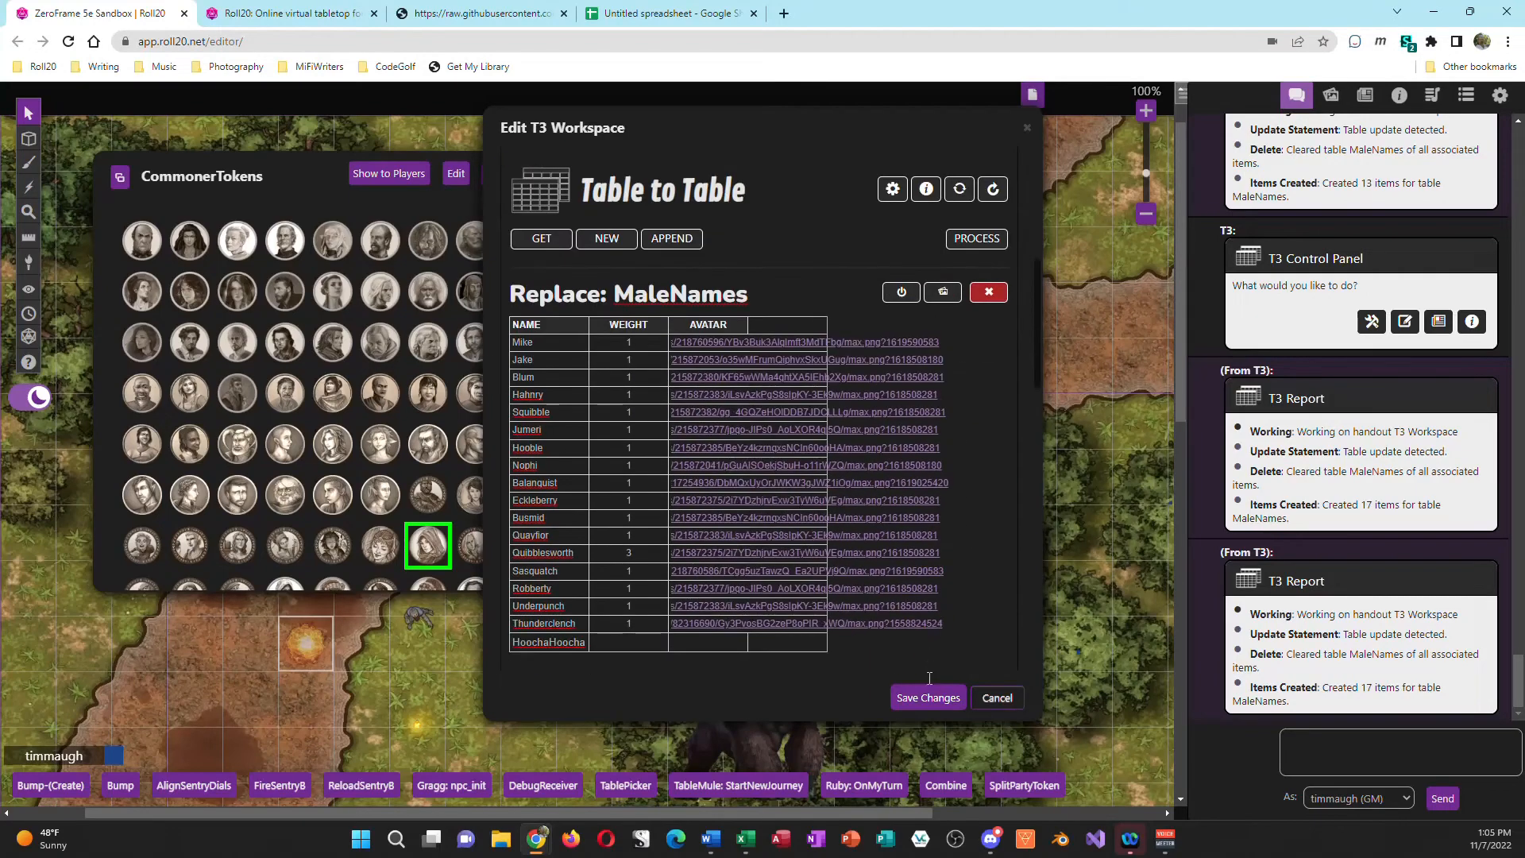
pyautogui.click(929, 697)
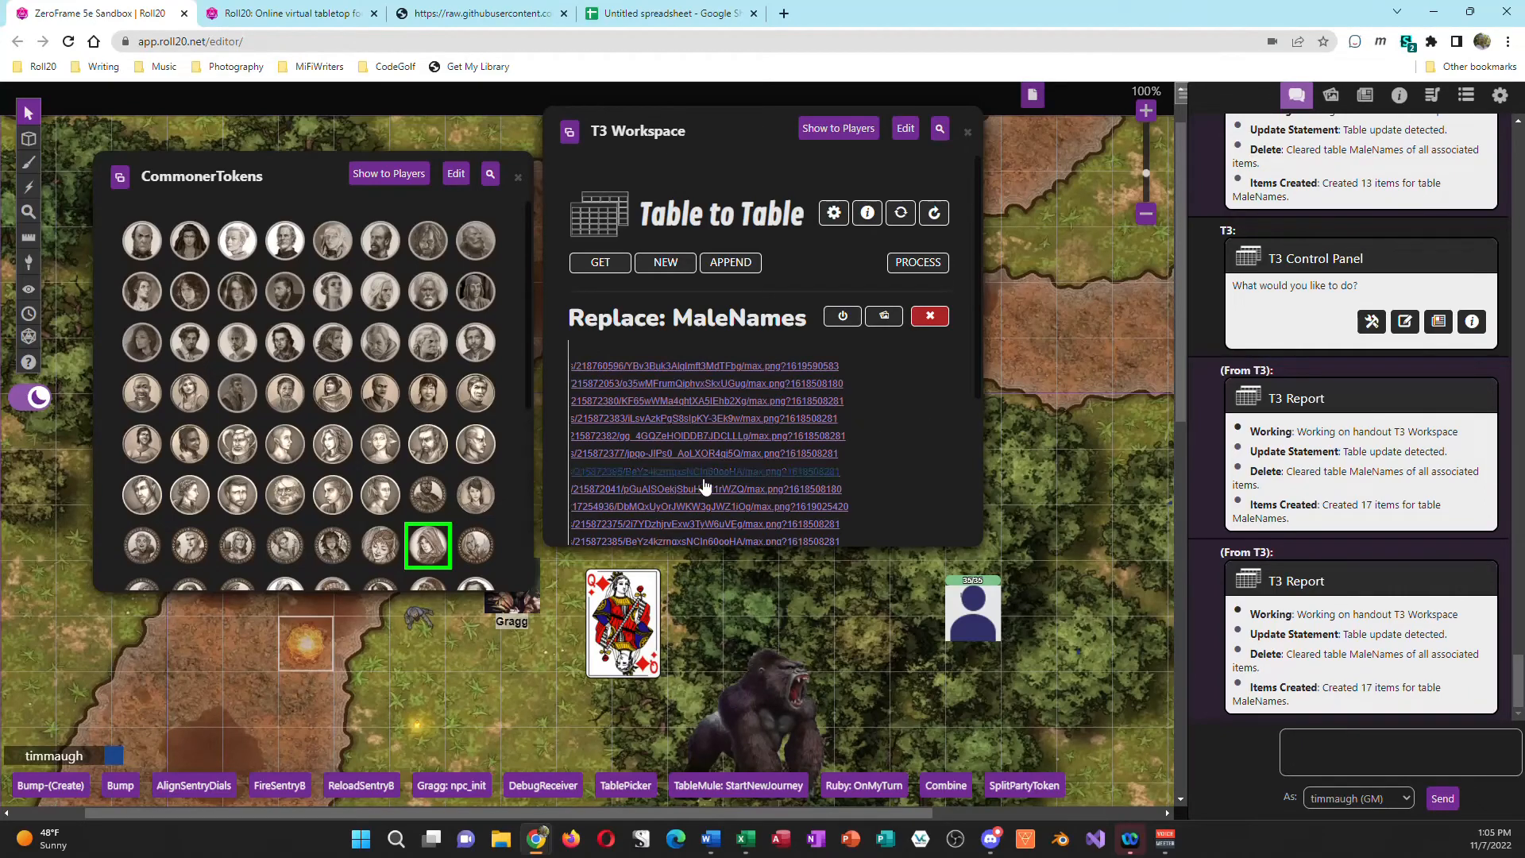
# Step: Process the MaleNames replacement and remove the processed MaleNames block from the T3 Workspace
pyautogui.scroll(-3, 799, 483)
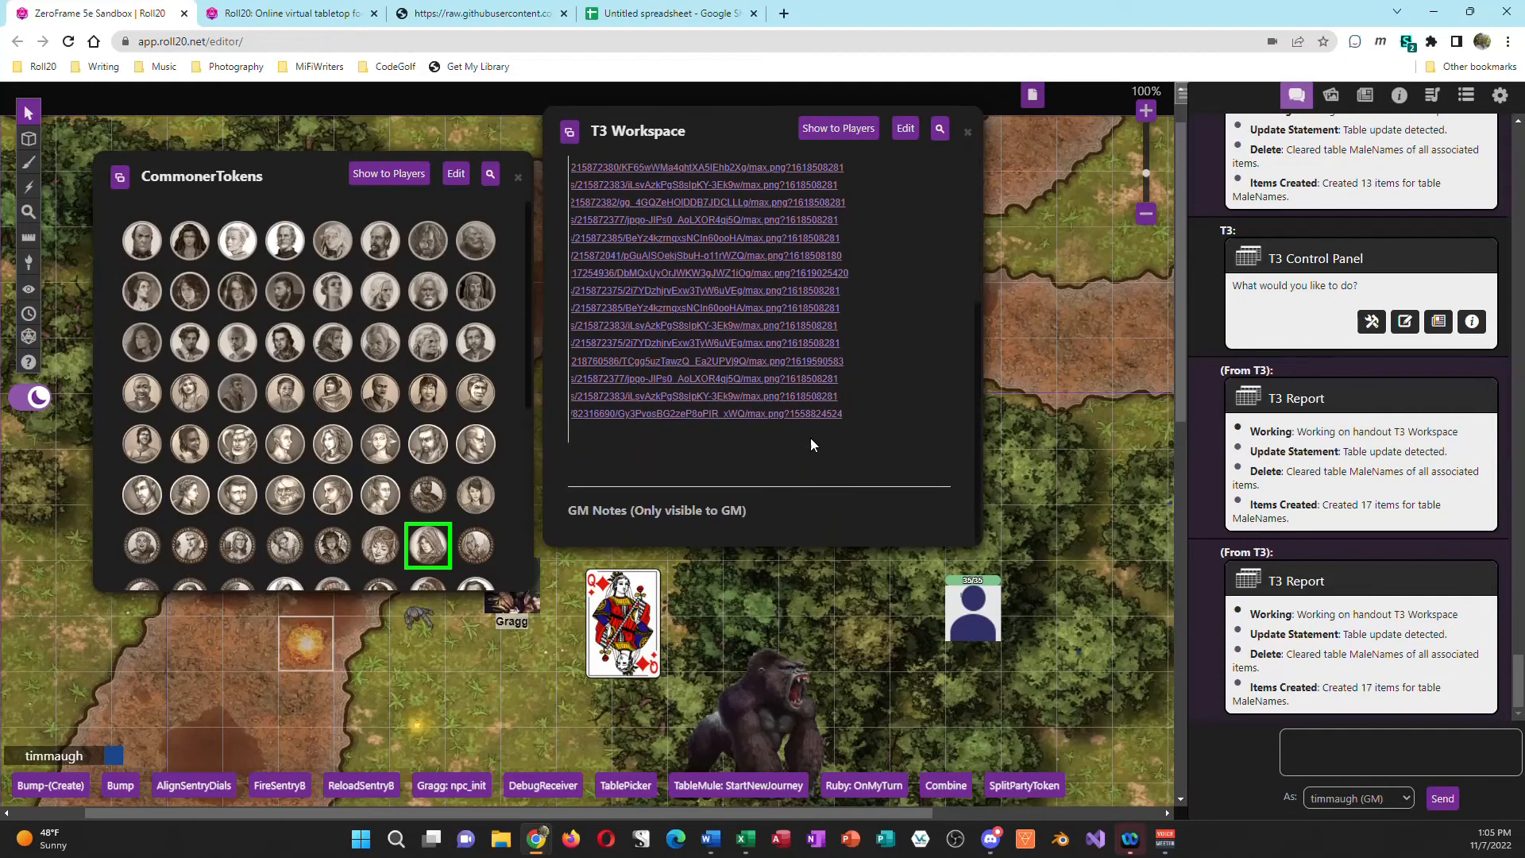
pyautogui.scroll(2, 937, 214)
pyautogui.click(930, 189)
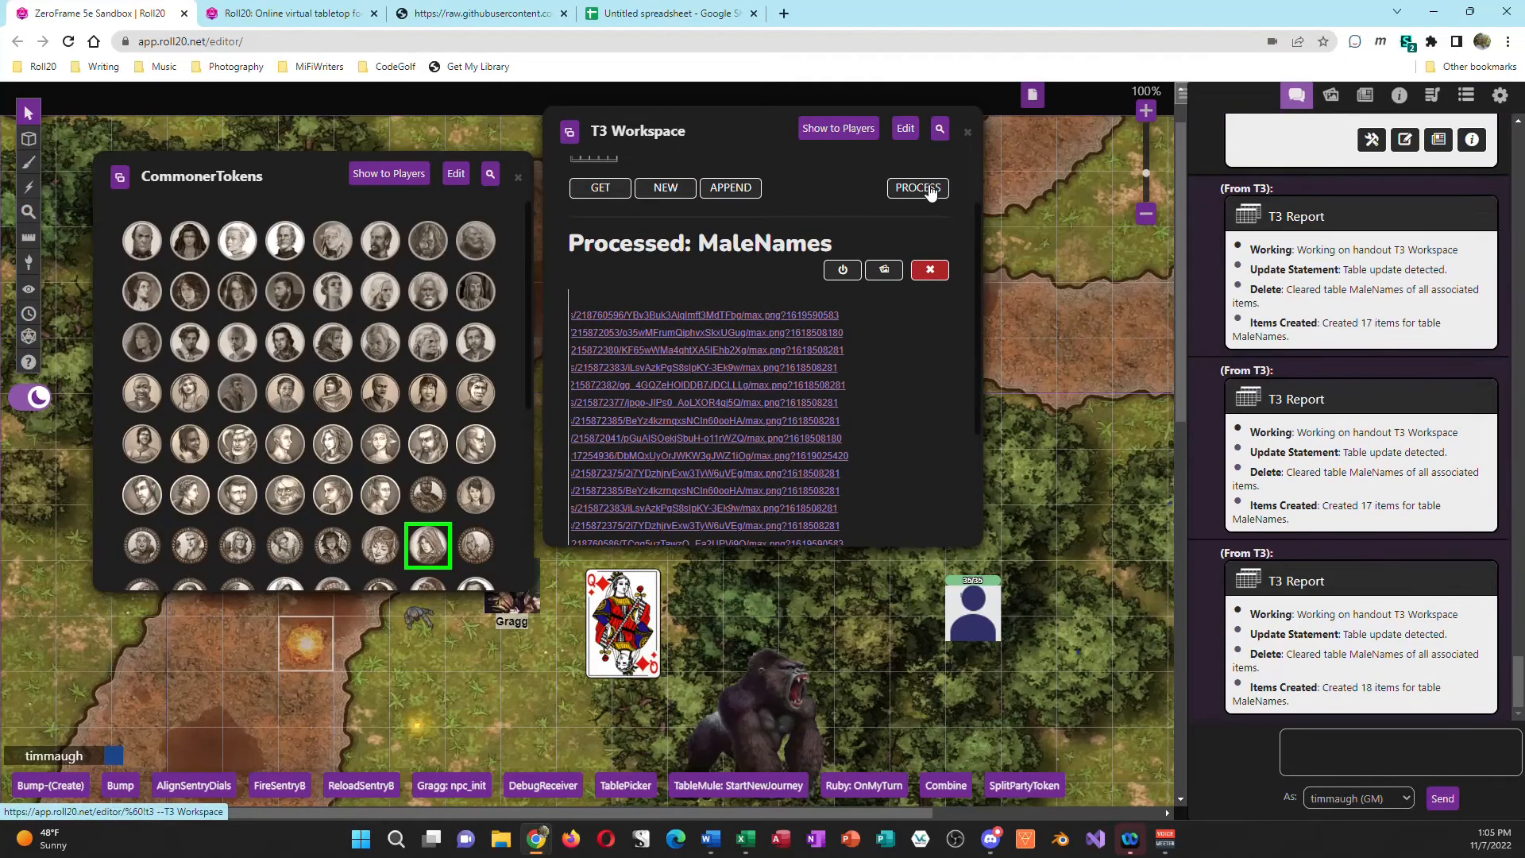
pyautogui.click(930, 271)
# Step: Get the MaleNames table back into the T3 Workspace and make the handout window taller
pyautogui.click(604, 267)
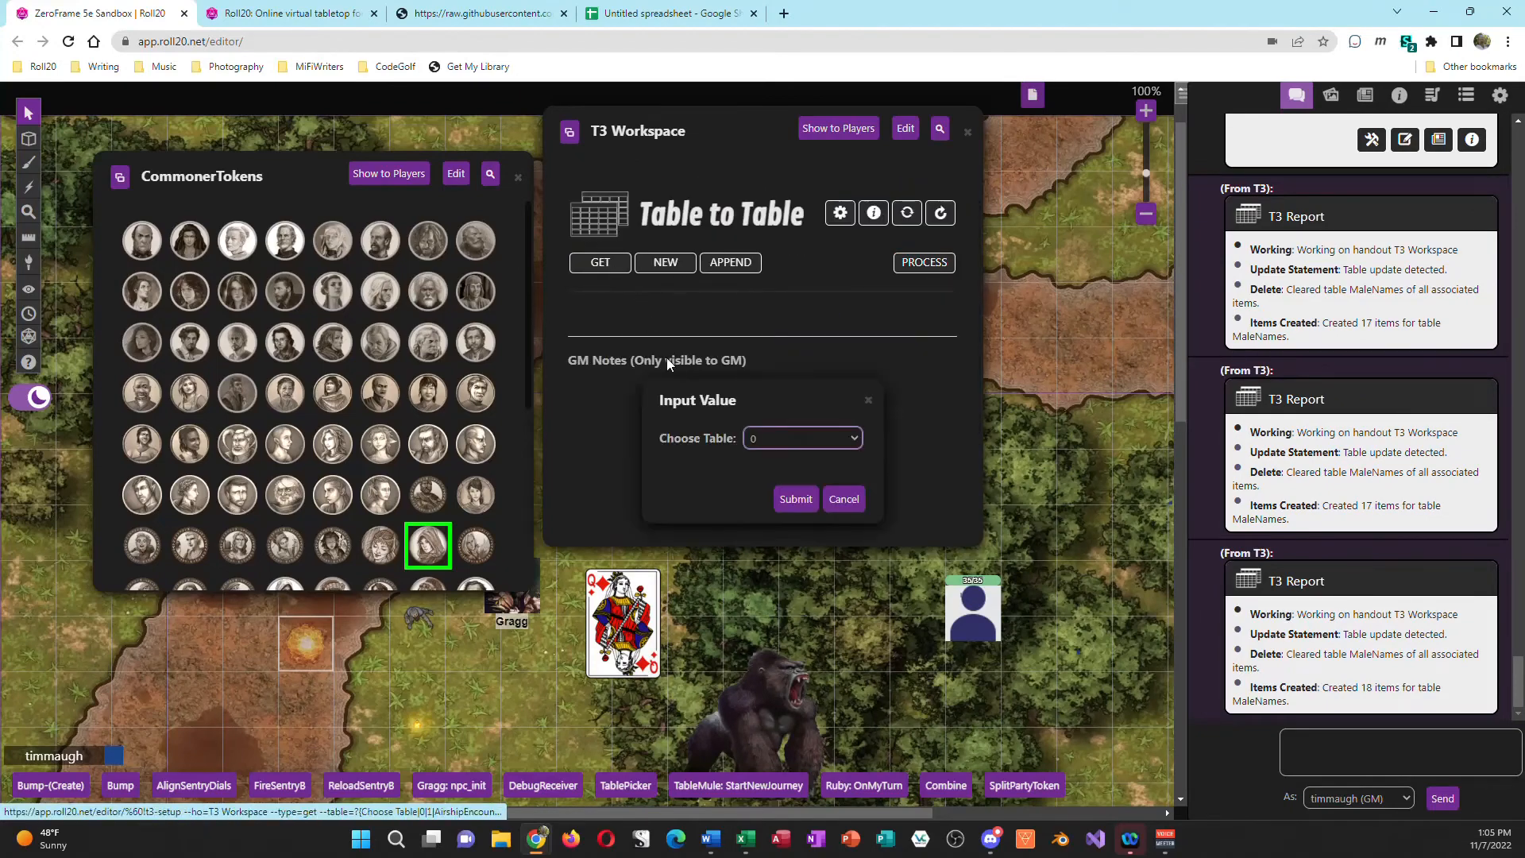
pyautogui.click(818, 438)
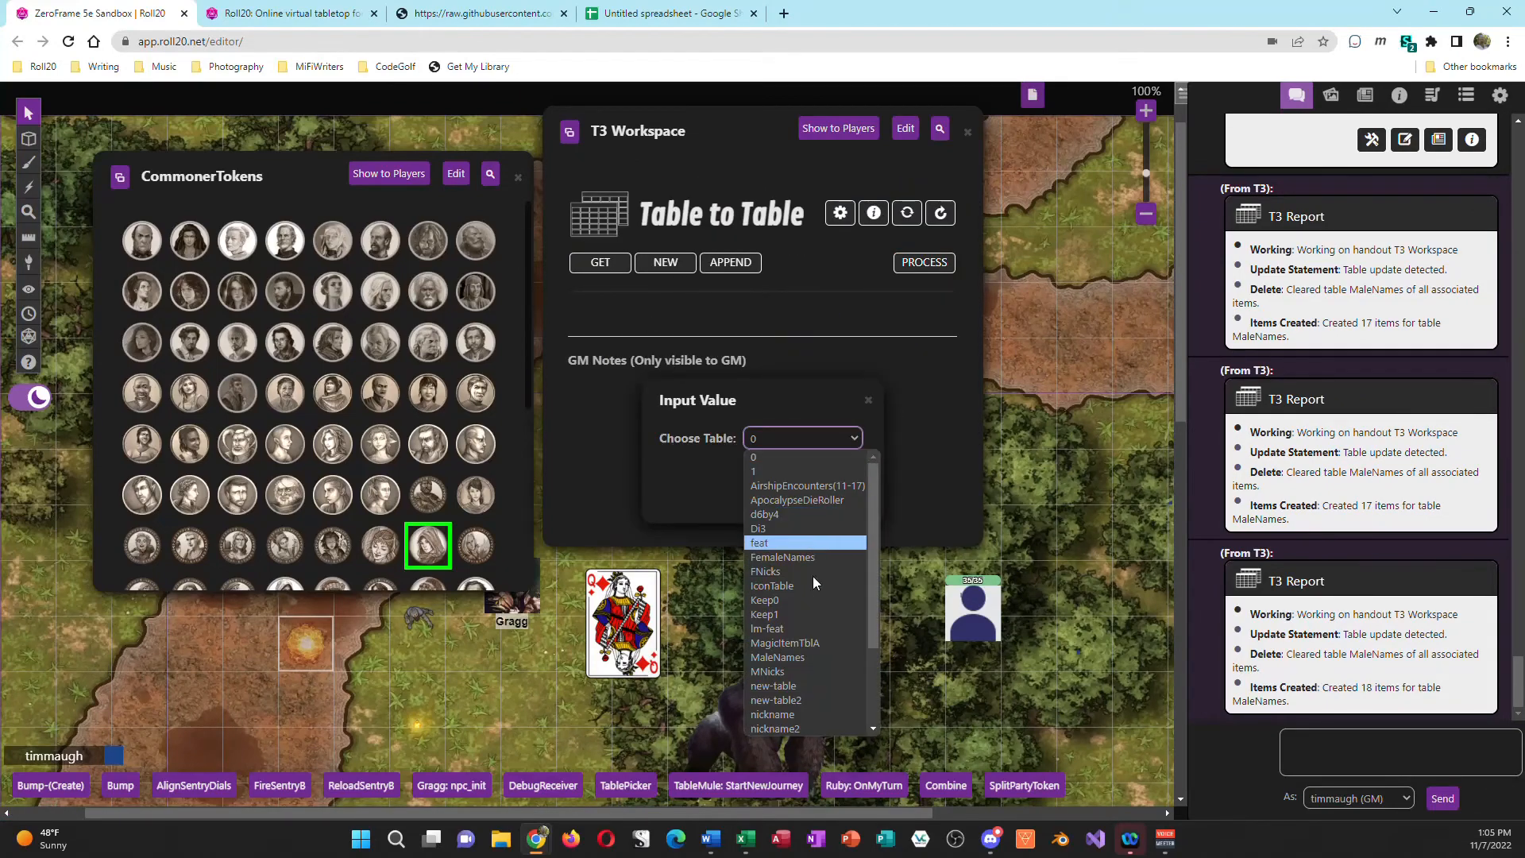
pyautogui.click(792, 658)
pyautogui.click(797, 501)
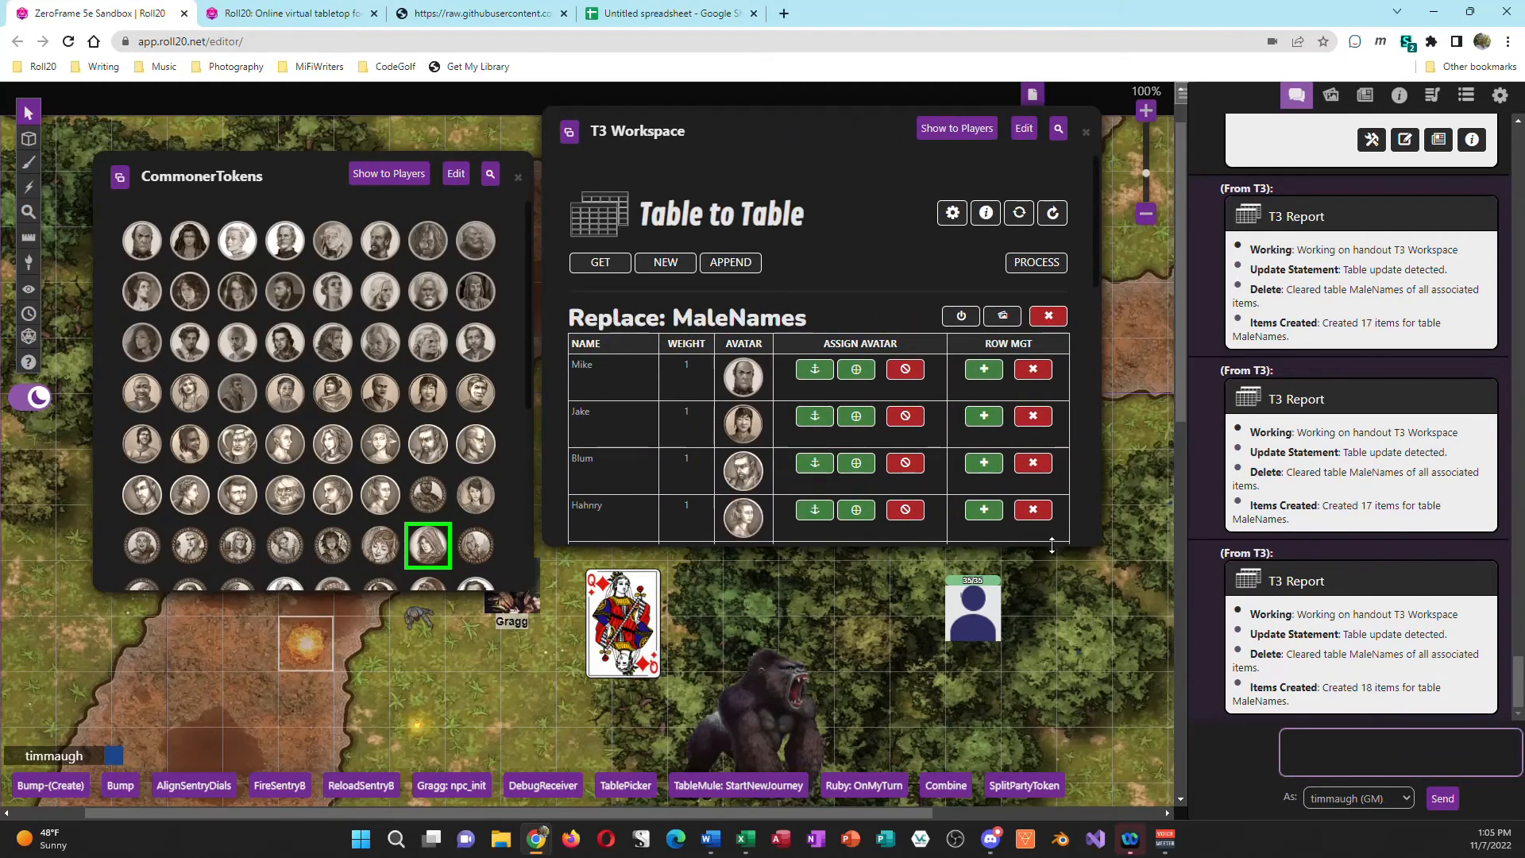
pyautogui.moveTo(1052, 546); pyautogui.dragTo(1037, 694)
# Step: Pick the sixth portrait in the fifth row of CommonerTokens and assign it as HoochaHoocha's avatar
pyautogui.scroll(-7, 1023, 613)
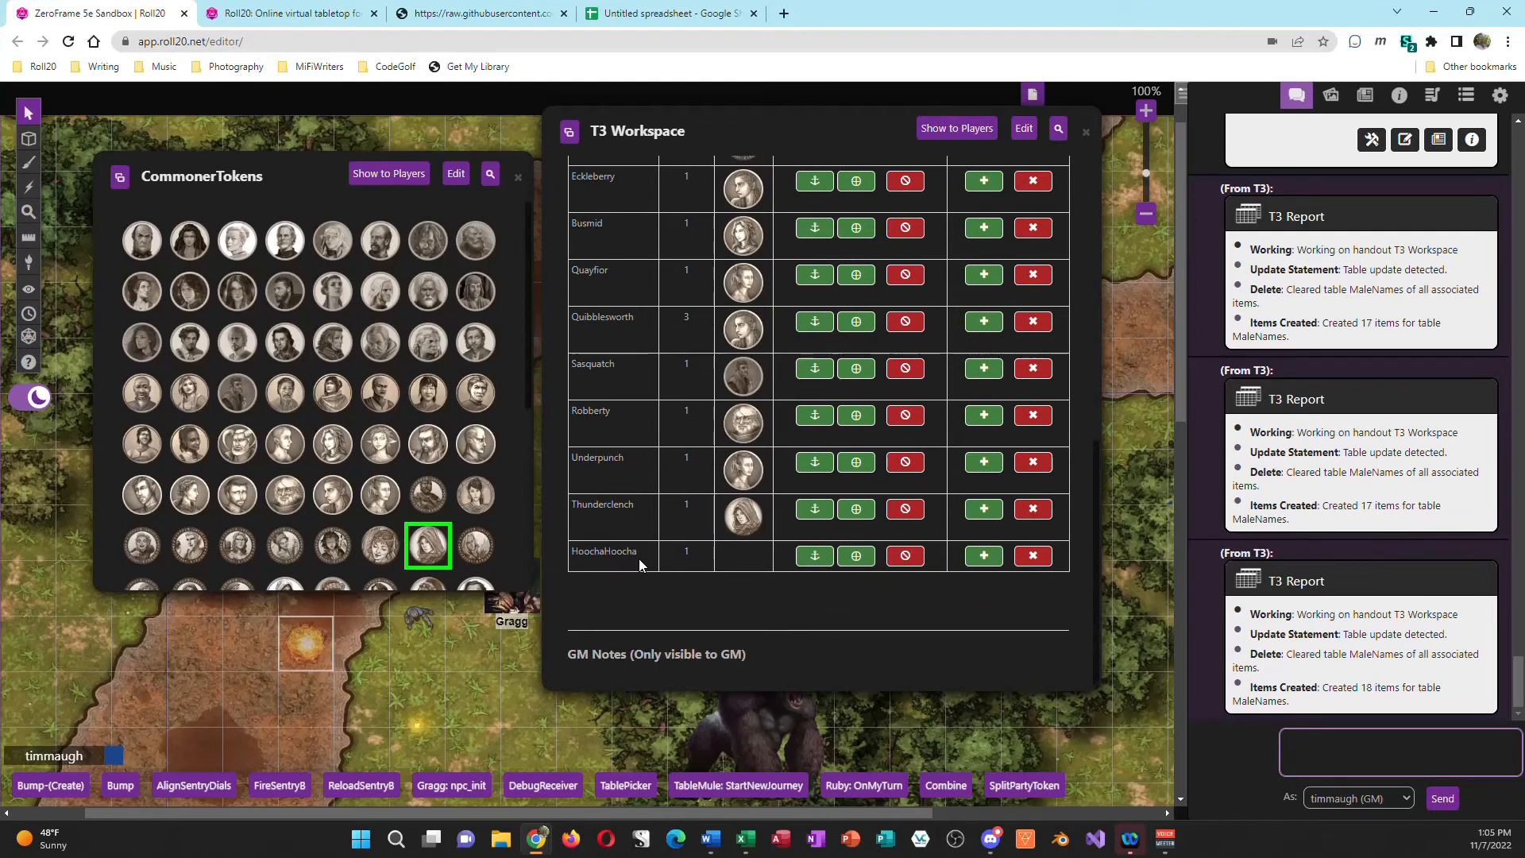
pyautogui.click(816, 558)
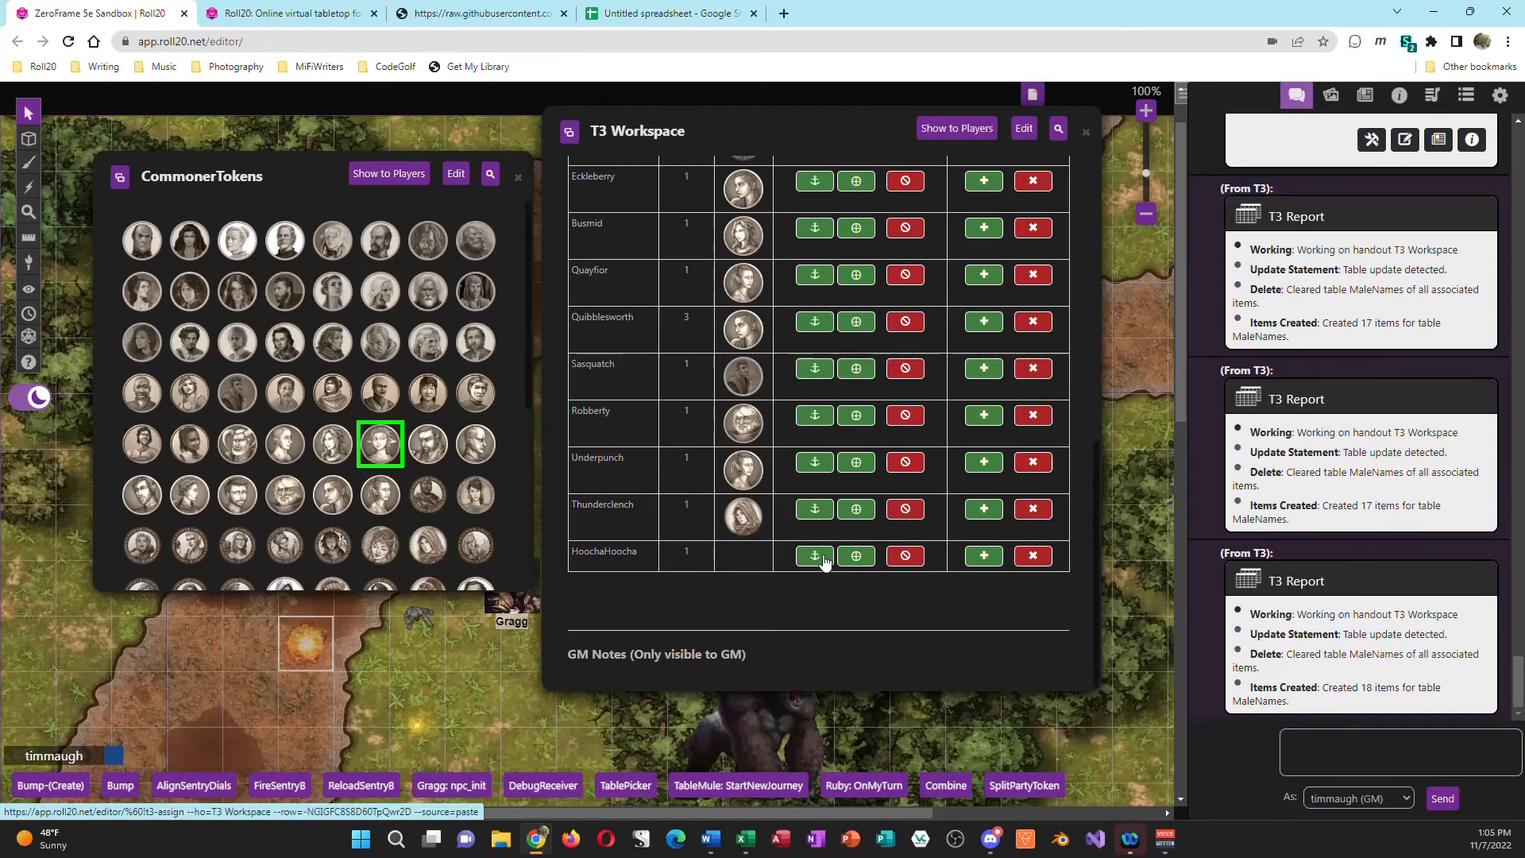
pyautogui.scroll(10, 989, 582)
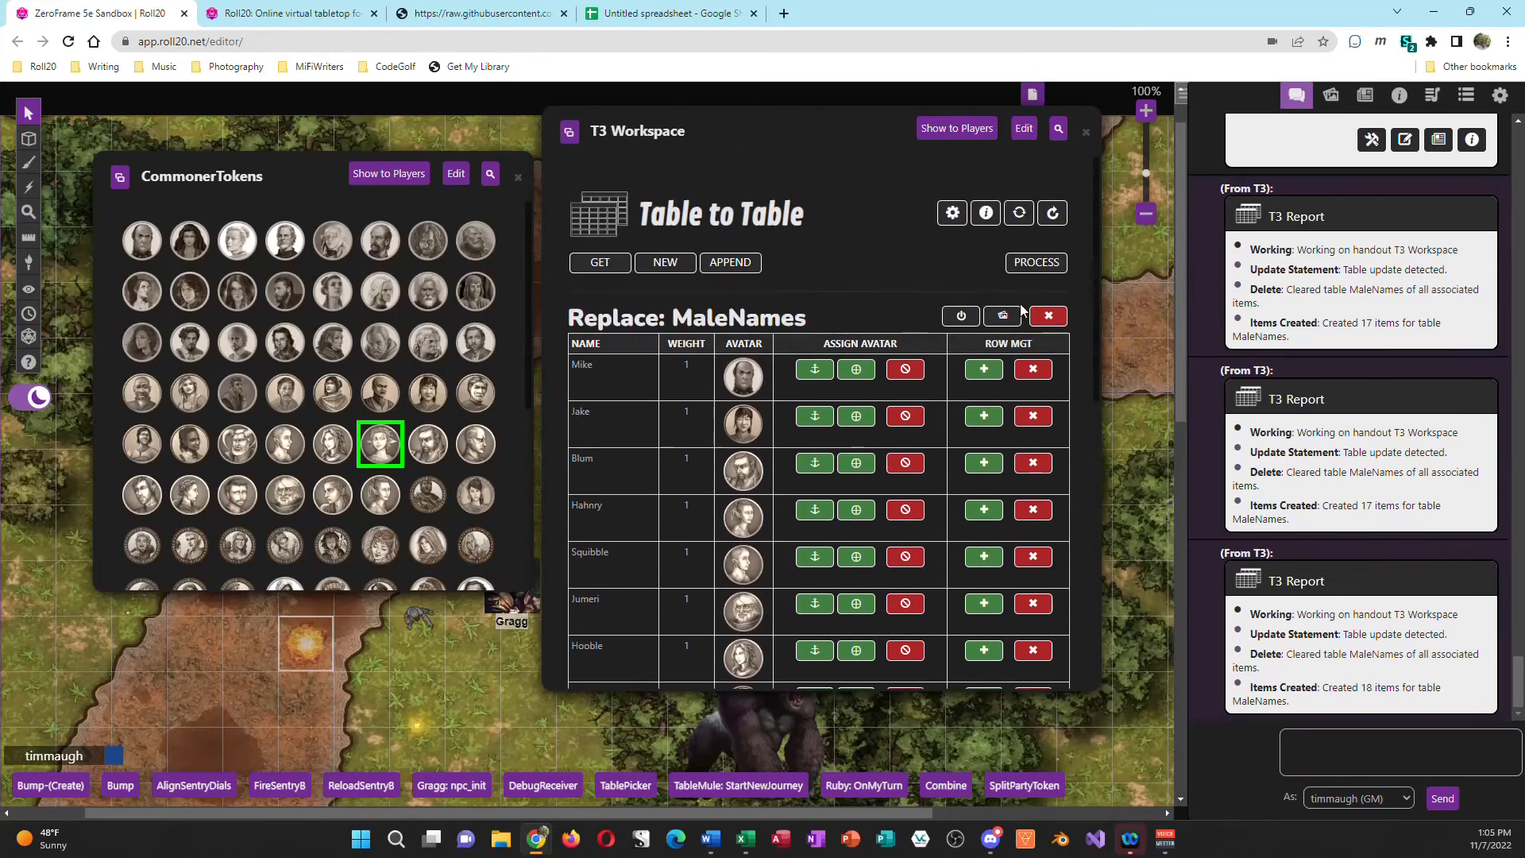
# Step: Process the MaleNames table with the new avatar assignment and review the processed rows down to HoochaHoocha
pyautogui.click(1046, 266)
pyautogui.scroll(-1, 844, 534)
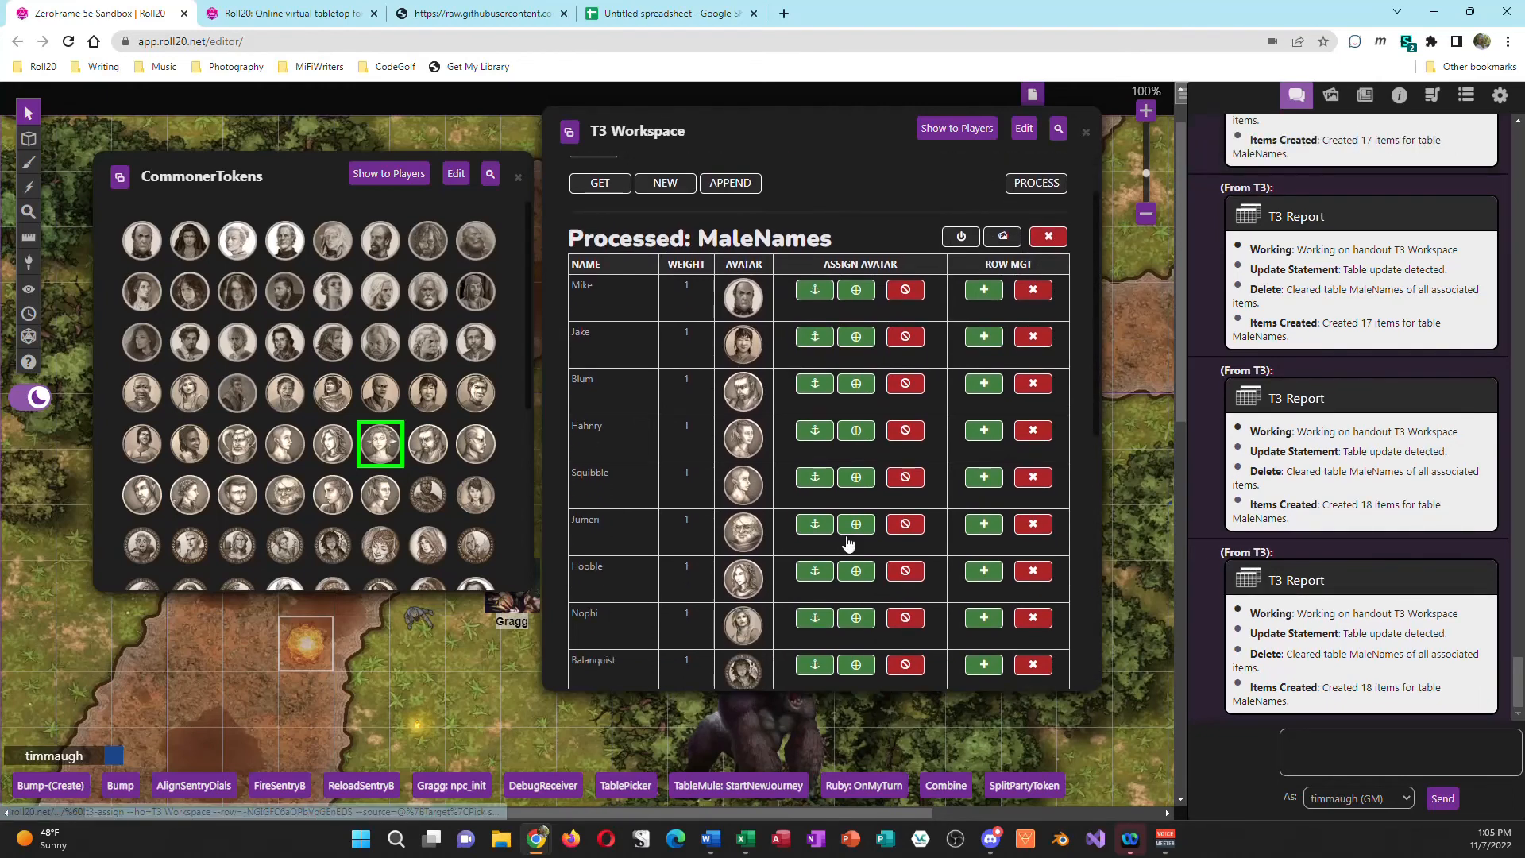
pyautogui.scroll(-7, 844, 596)
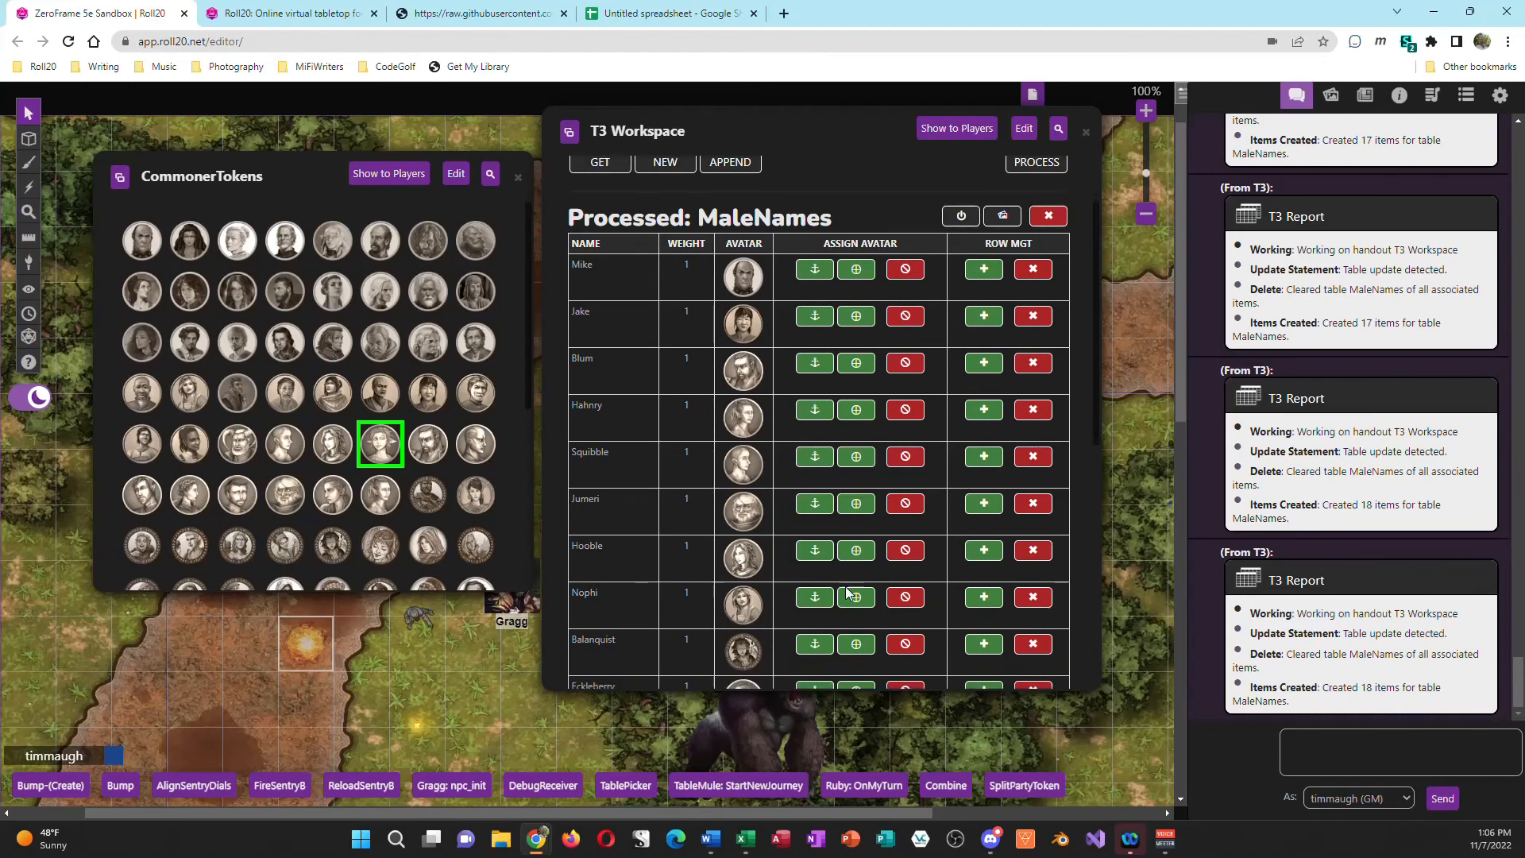
pyautogui.scroll(7, 847, 595)
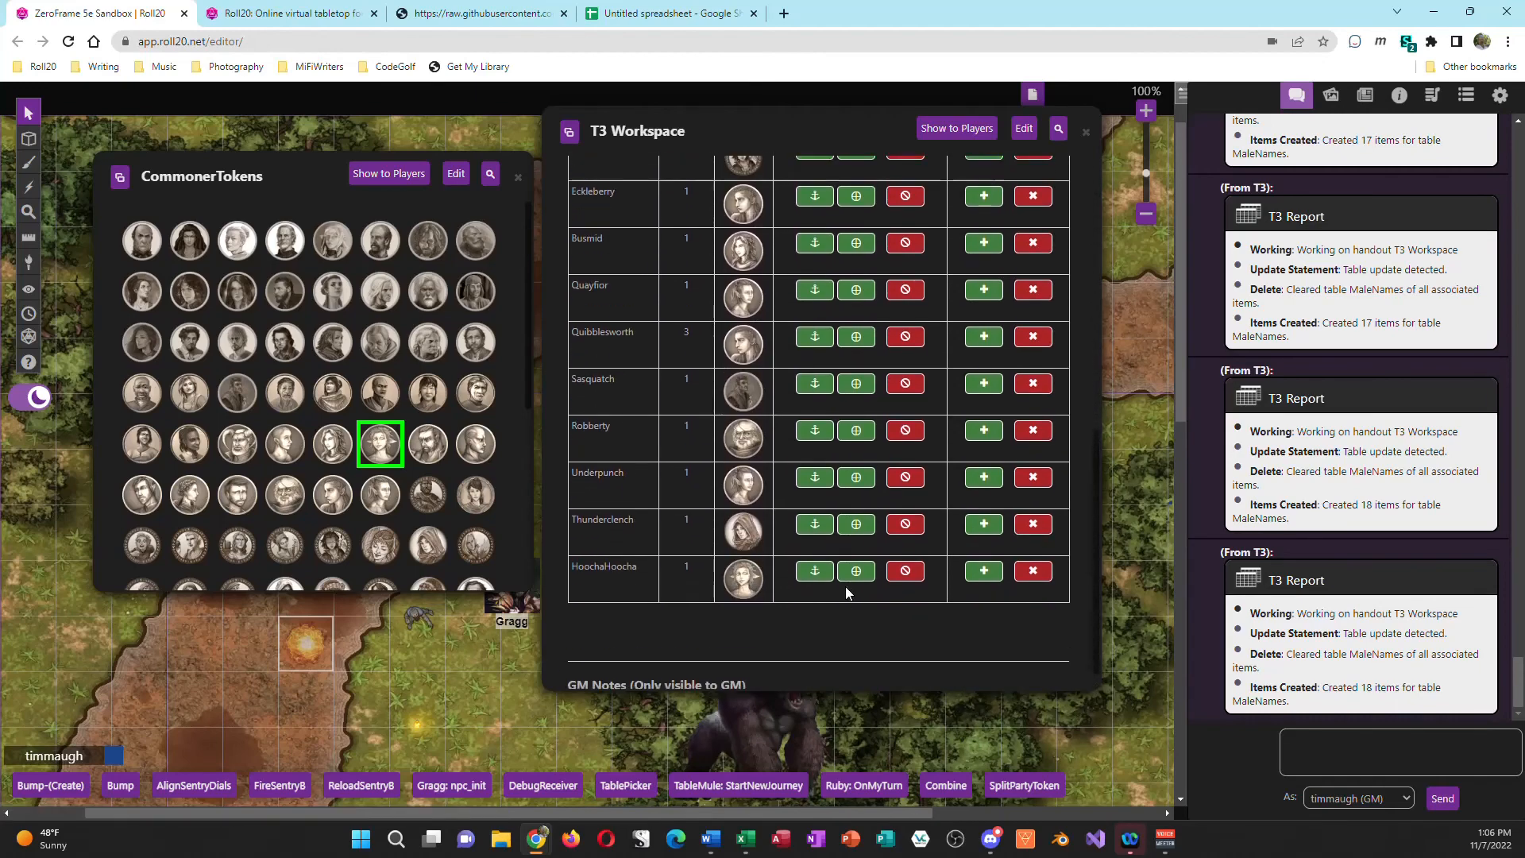
pyautogui.scroll(2, 874, 558)
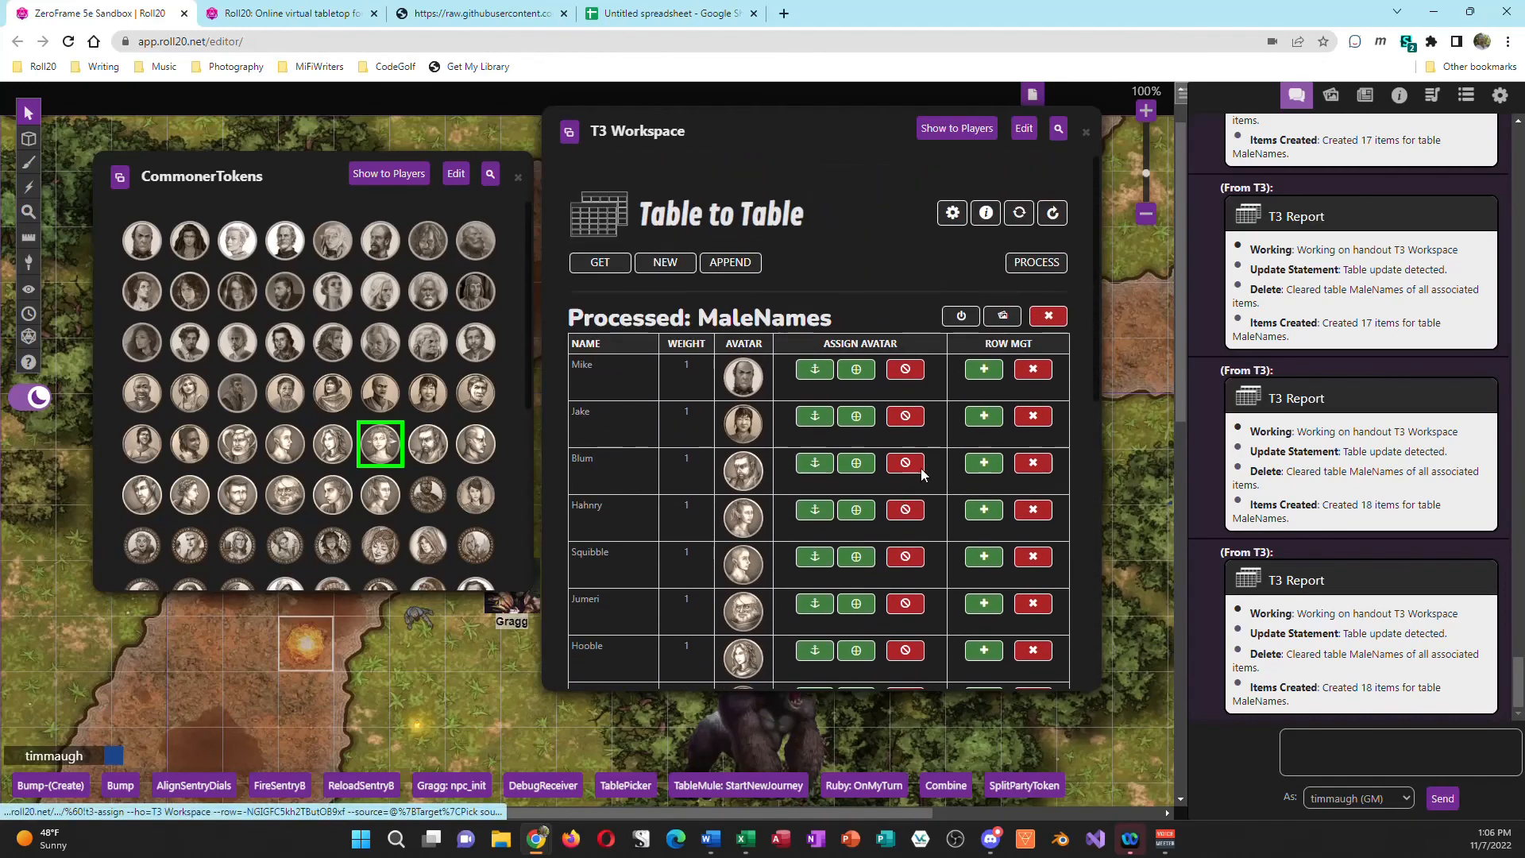